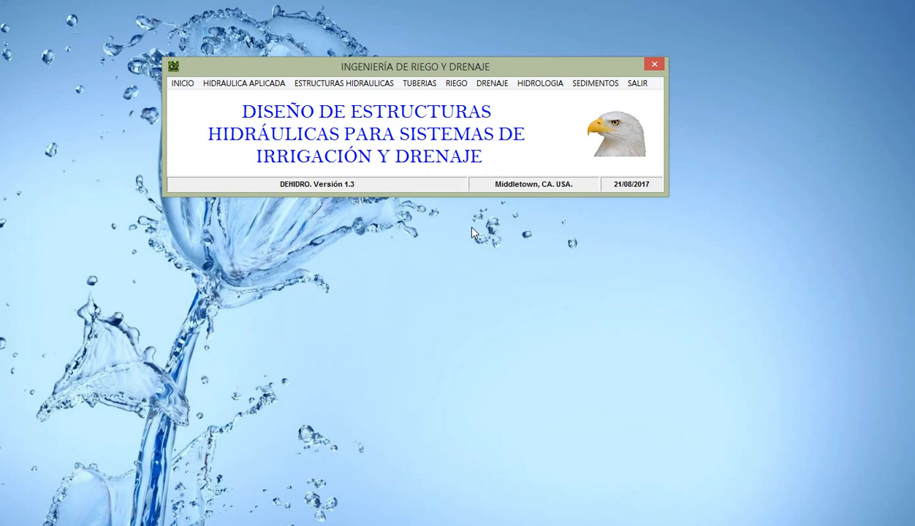
# - Open the gravity pipeline calculation module (Conducción Gravedad) and move its window slightly upward
pyautogui.click(422, 83)
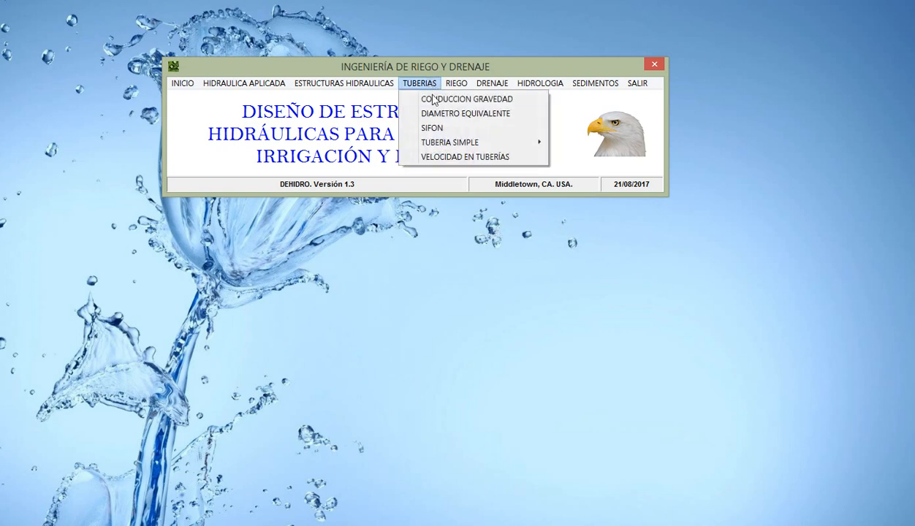
pyautogui.click(435, 99)
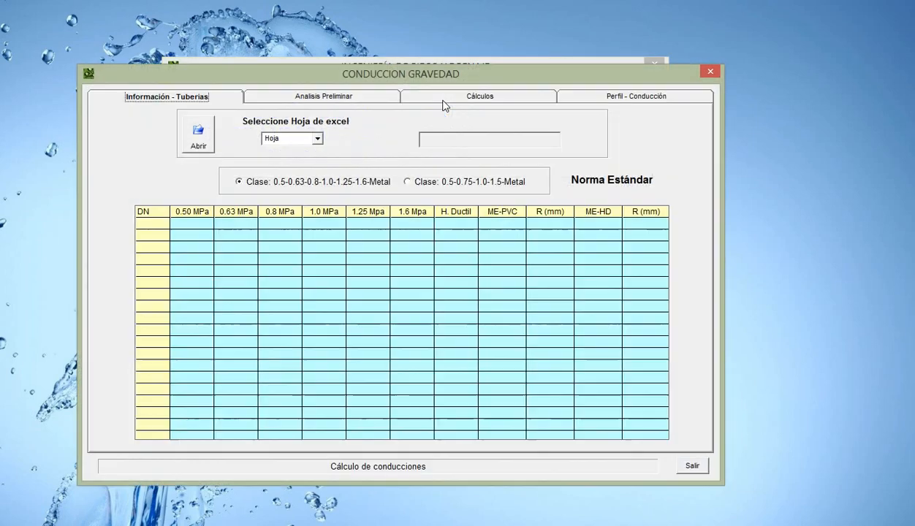
pyautogui.moveTo(443, 76); pyautogui.dragTo(445, 70)
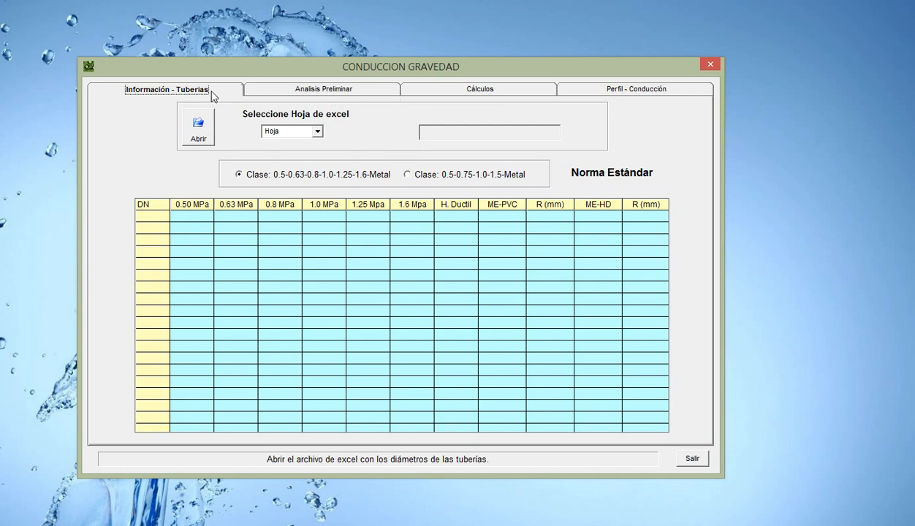
# - Look through the module's sections, from pipe information to conduction profile, and examine the preliminary analysis input fields
pyautogui.click(287, 91)
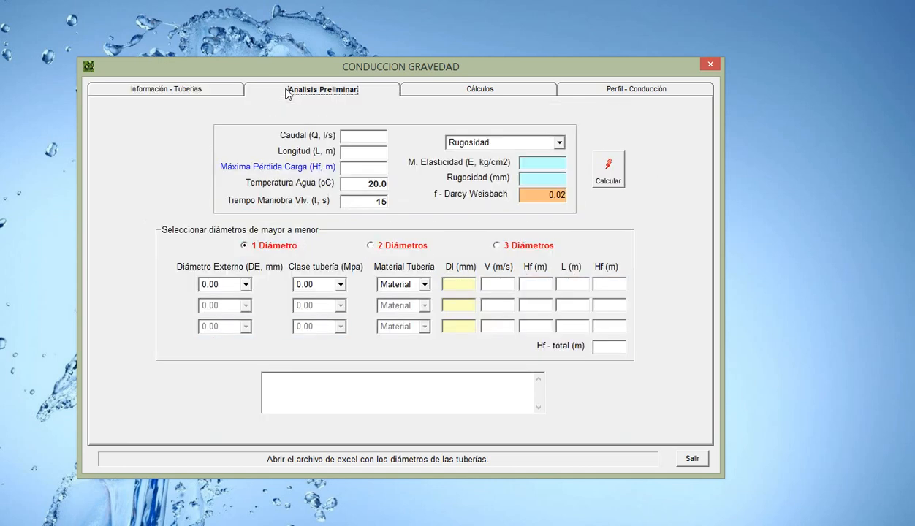
pyautogui.click(434, 89)
pyautogui.click(585, 89)
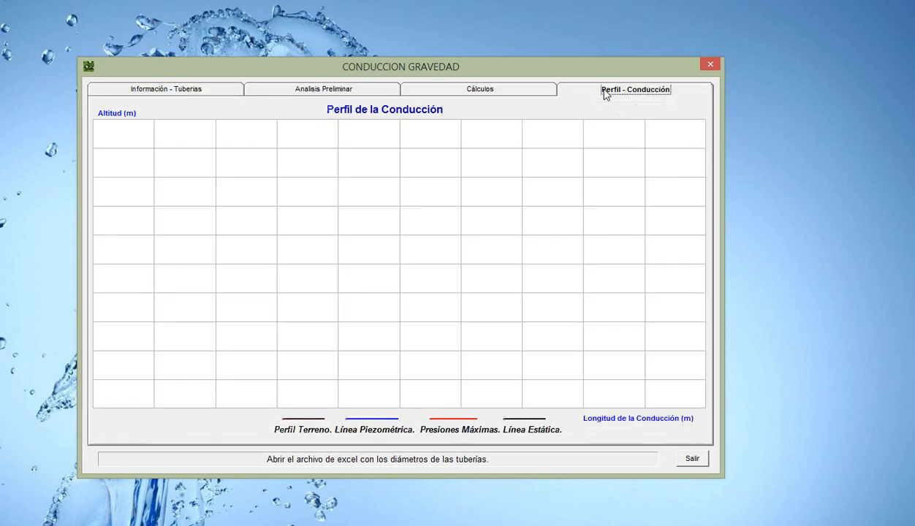
pyautogui.click(203, 94)
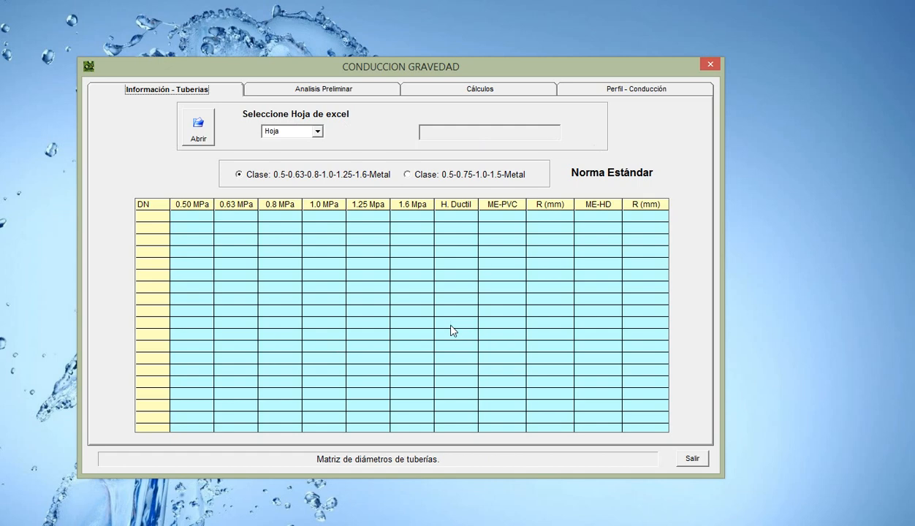
pyautogui.click(357, 89)
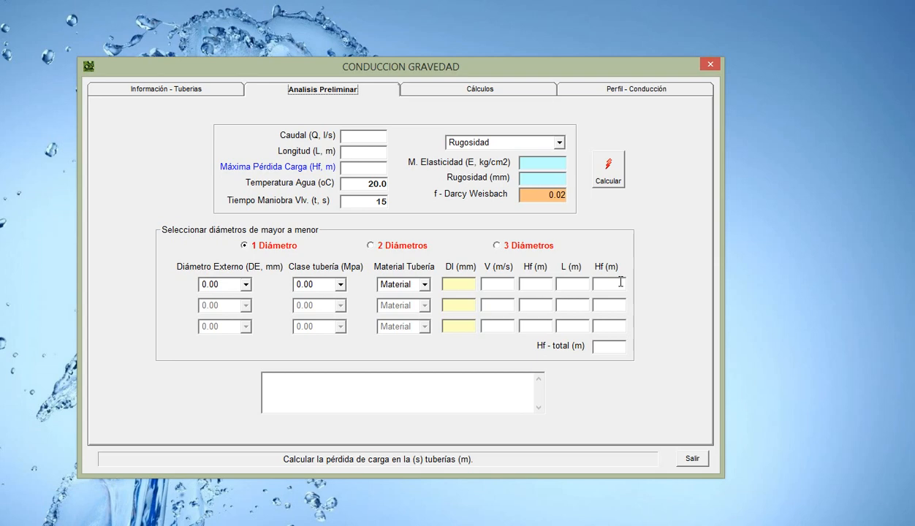
# - Examine all columns of the section calculation table and the empty conduction profile chart, returning to the pipe information section
pyautogui.click(479, 89)
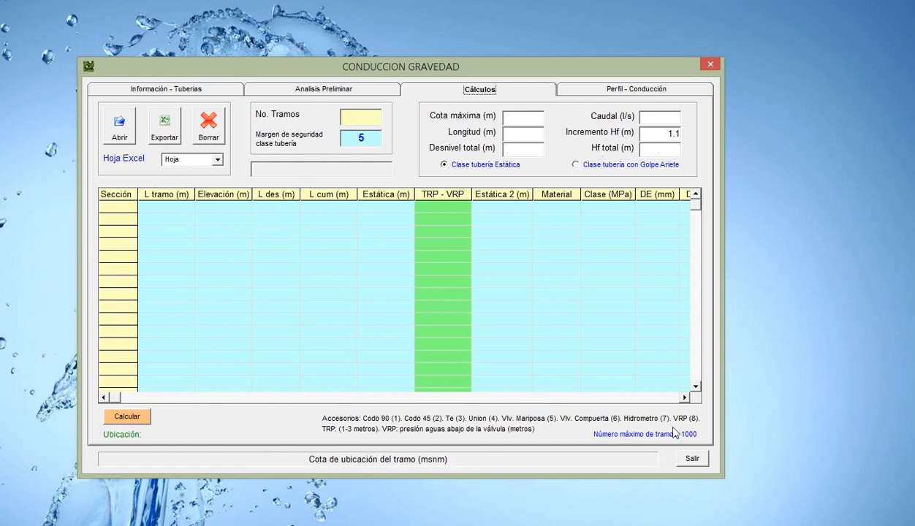
pyautogui.click(685, 397)
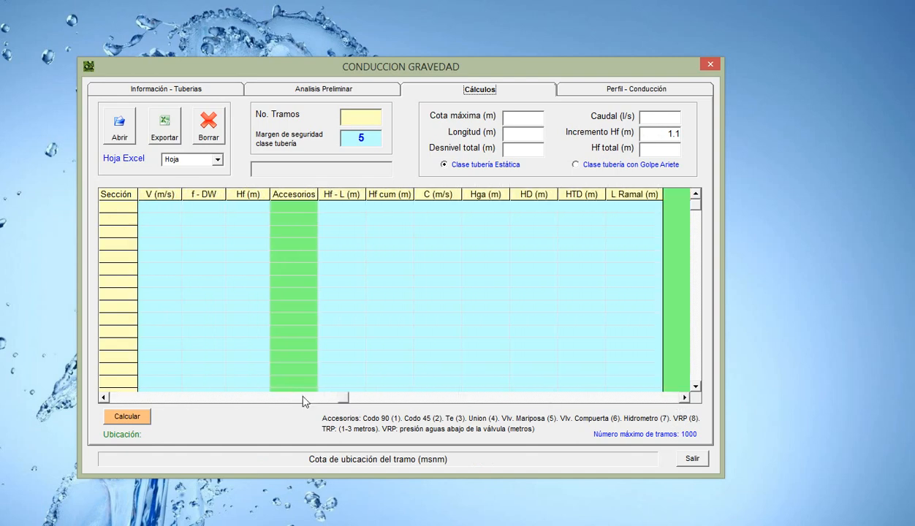
pyautogui.click(125, 399)
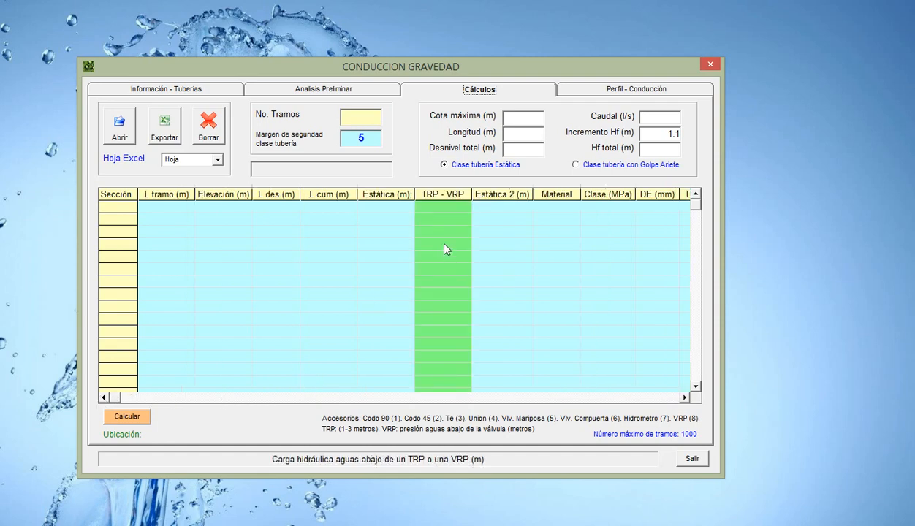
pyautogui.click(685, 398)
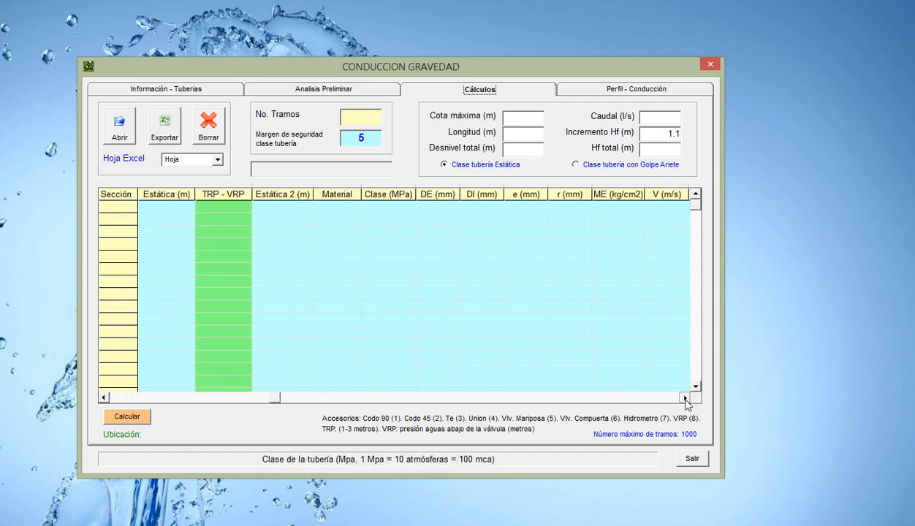
pyautogui.click(686, 399)
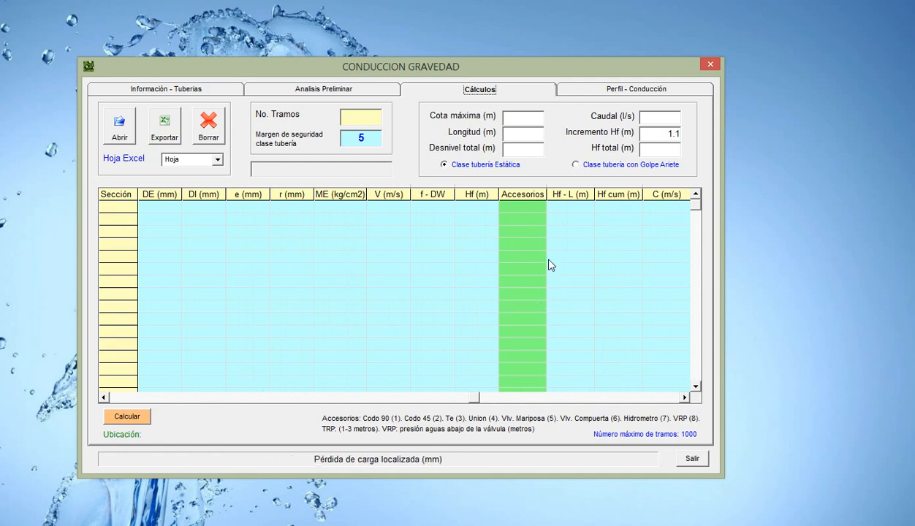
pyautogui.click(572, 92)
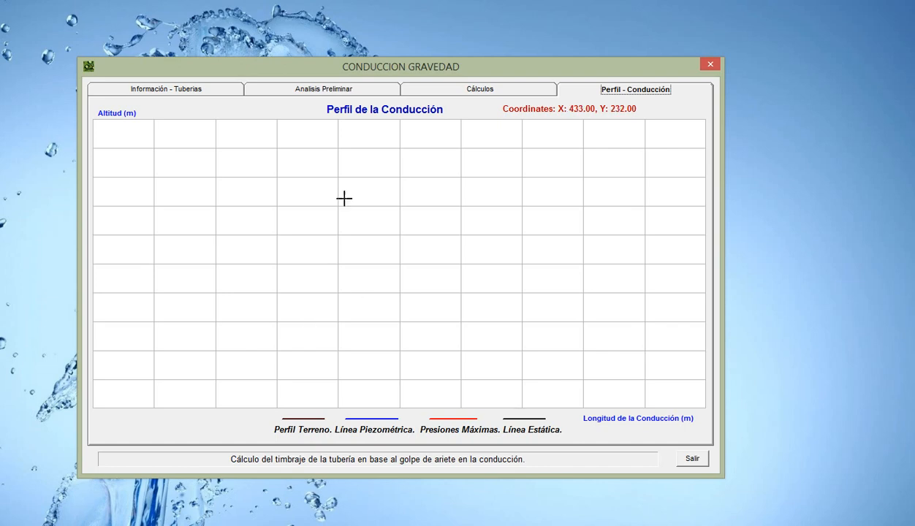
pyautogui.click(202, 91)
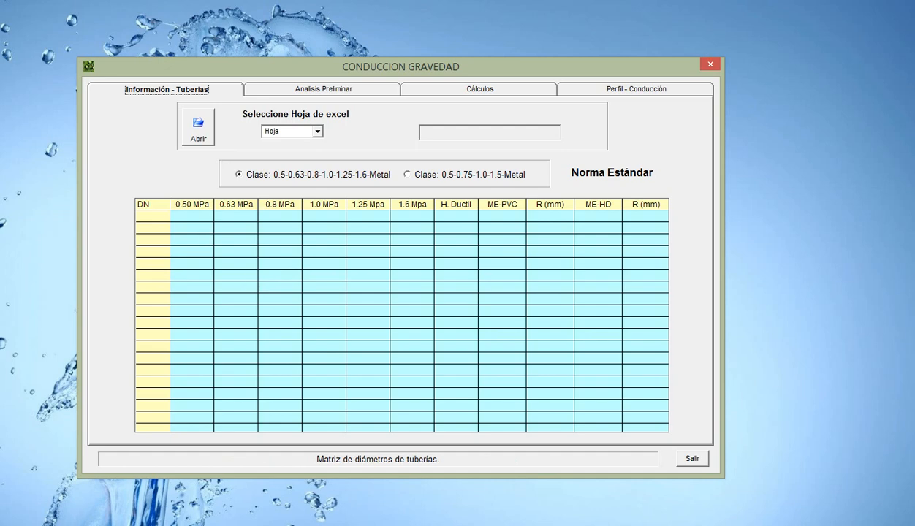
# - Open the workbook DEHIDRO_BASE_DIAMETROS_TUBERIAS_CONDUCCION in Excel from the DEHIDRO folder on drive C
pyautogui.press('super+e')
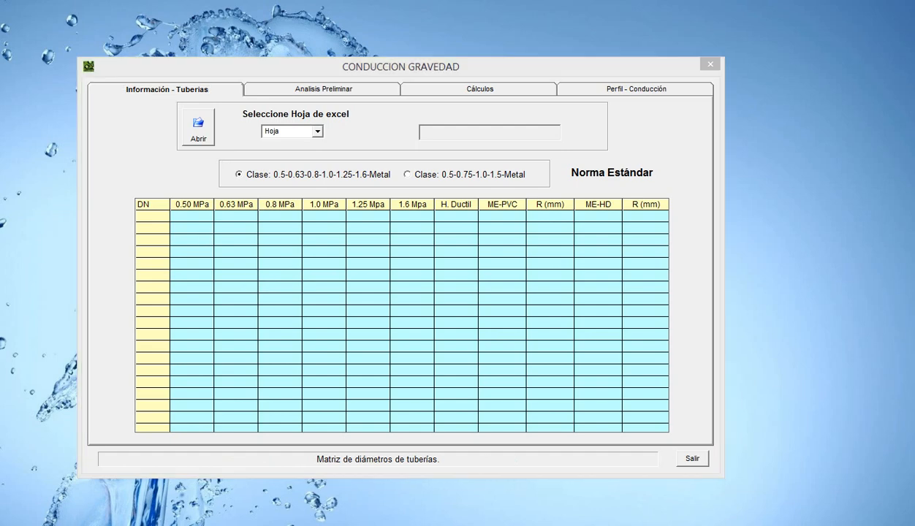
pyautogui.click(638, 361)
pyautogui.doubleClick(638, 361)
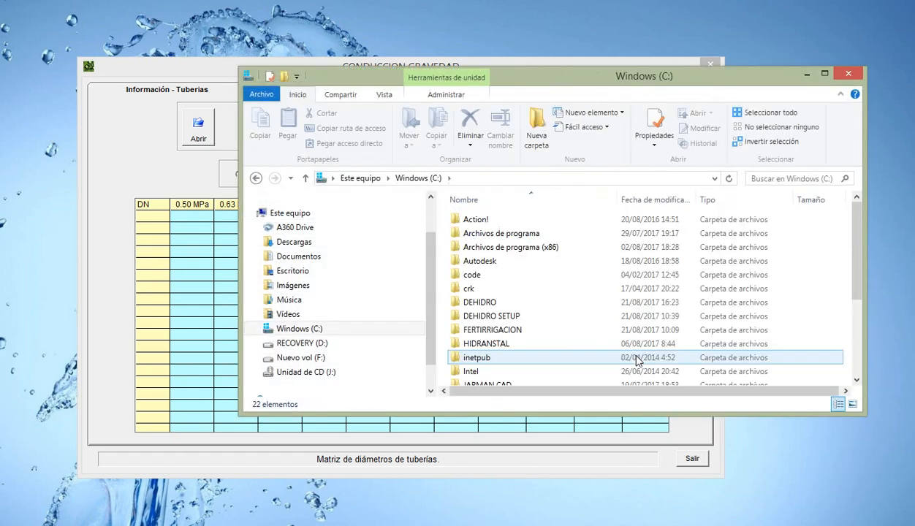
pyautogui.click(474, 302)
pyautogui.doubleClick(474, 302)
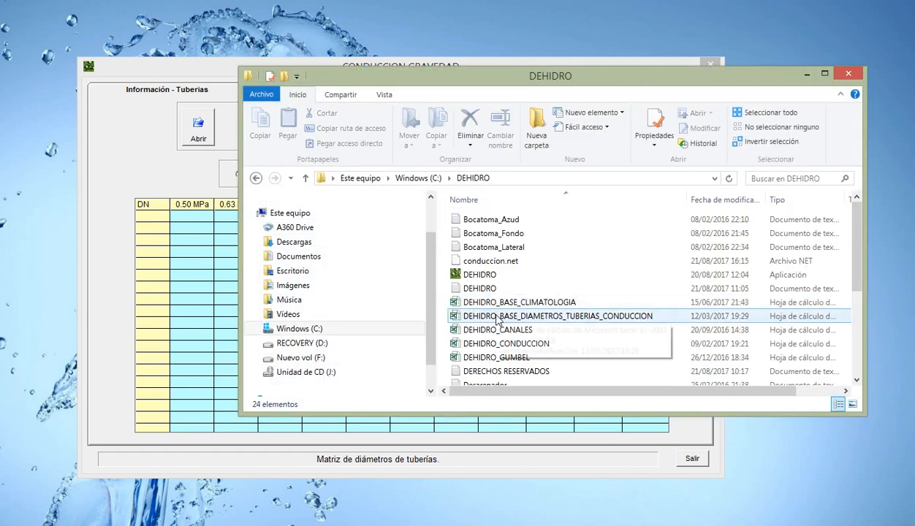
pyautogui.click(502, 320)
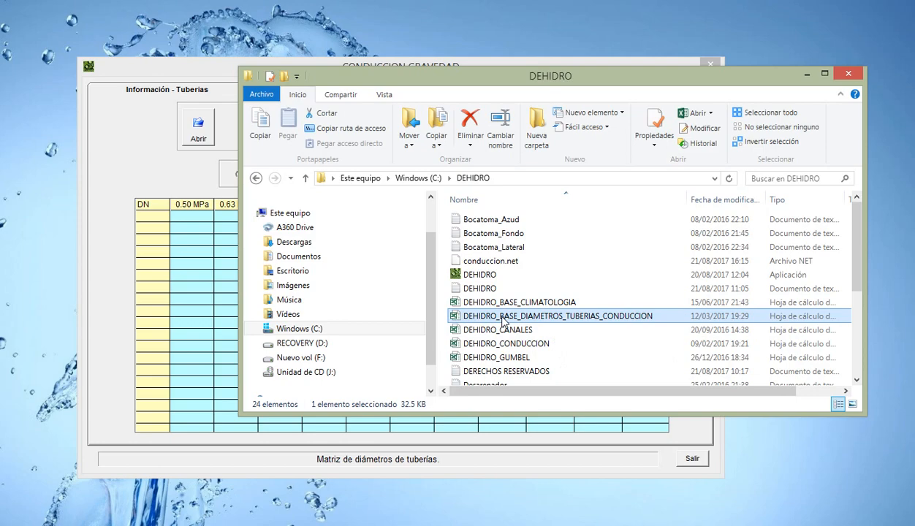
pyautogui.doubleClick(502, 320)
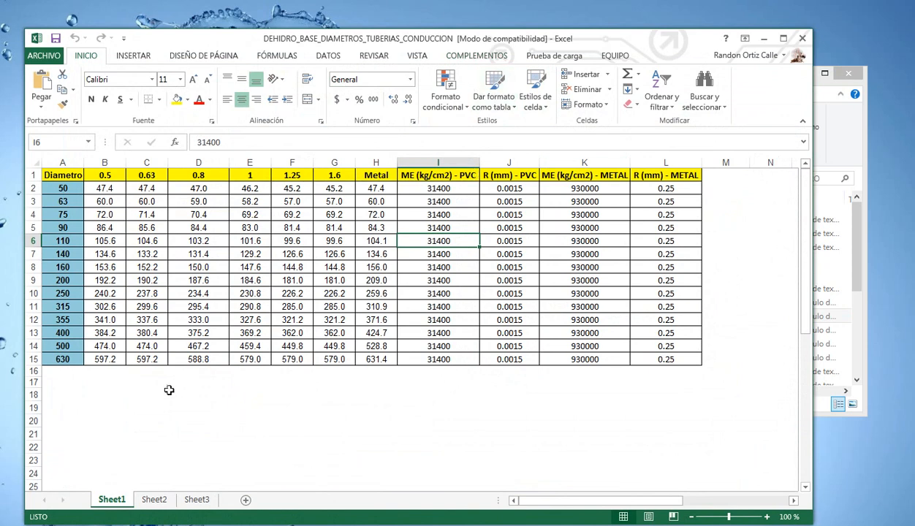
# - Examine the range of nominal pipe diameters in the Diametro column of Sheet1, along with the 0.5 class internal diameters
pyautogui.click(95, 242)
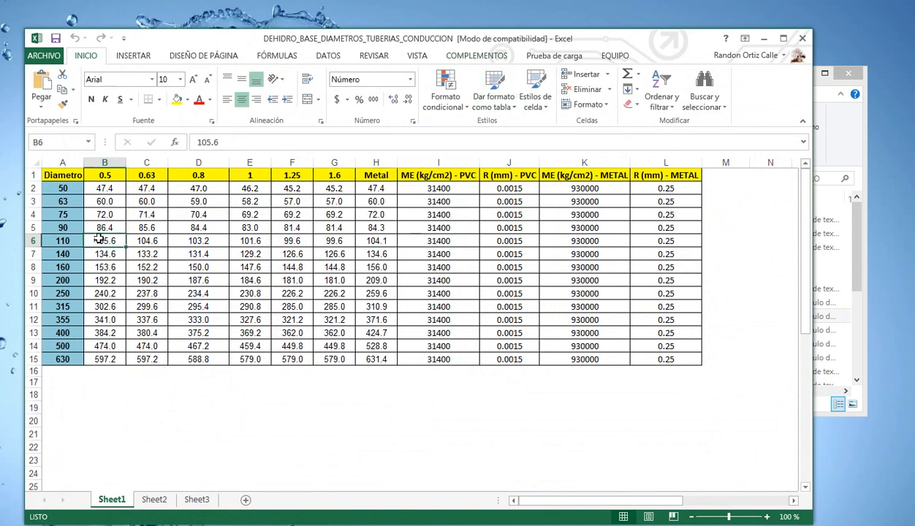
pyautogui.click(95, 187)
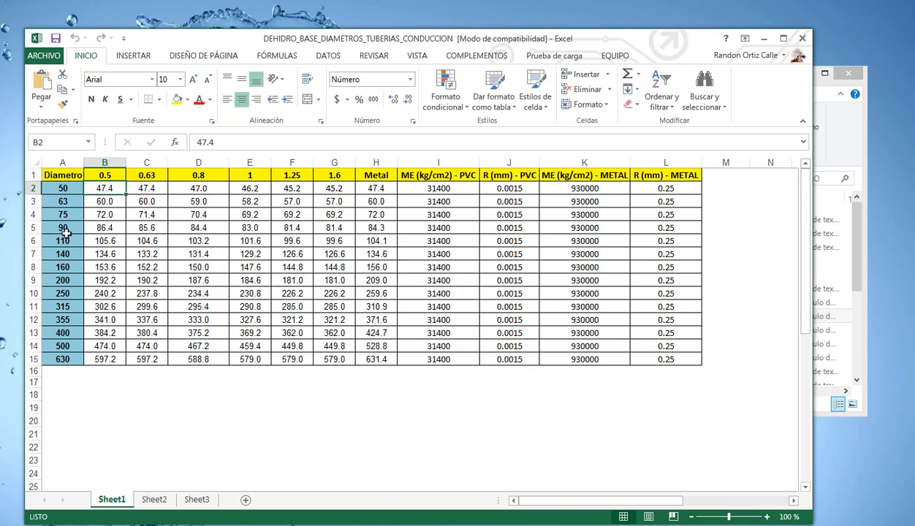
pyautogui.click(60, 187)
pyautogui.click(67, 357)
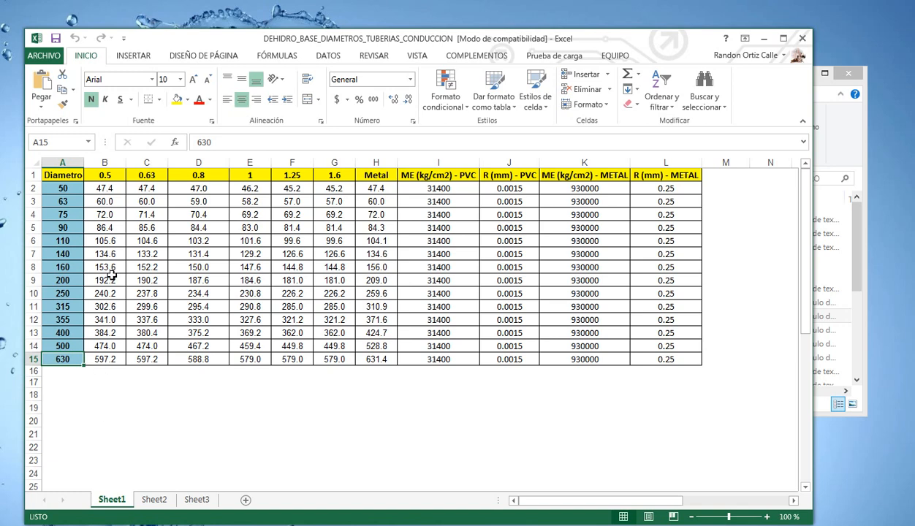
pyautogui.click(71, 190)
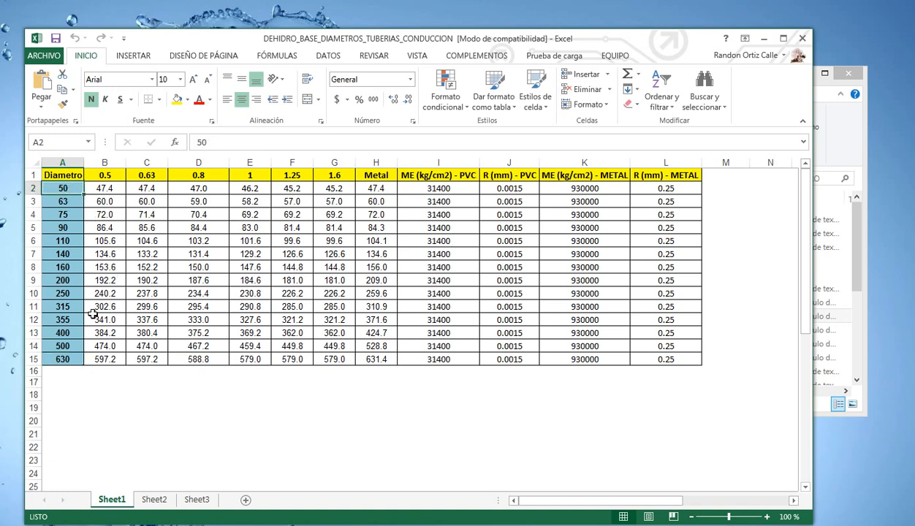
pyautogui.click(73, 355)
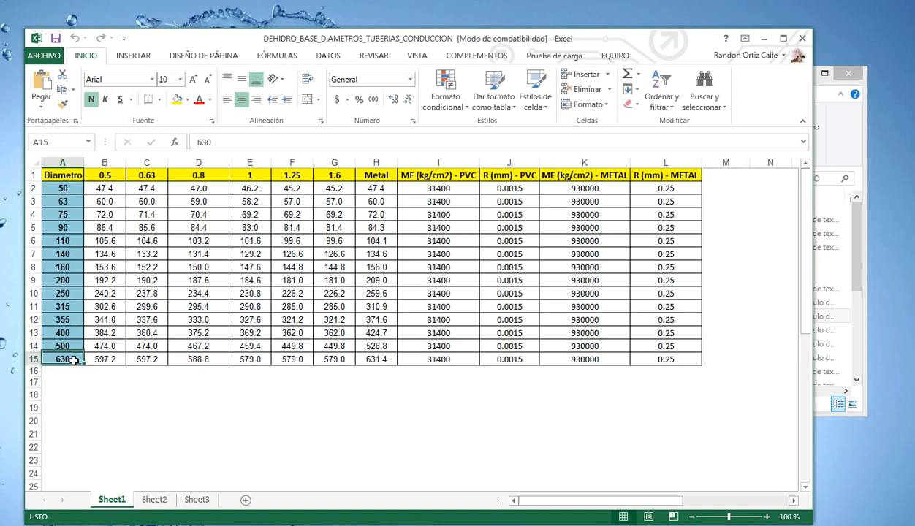
# - Review Sheet1's pressure class and Metal columns, plus the elasticity modulus and roughness columns for PVC and metal
pyautogui.click(110, 176)
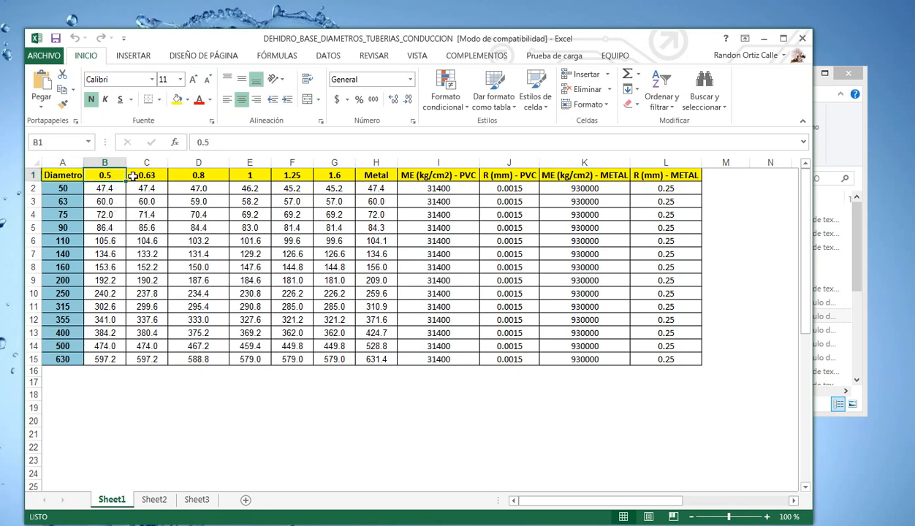
pyautogui.click(146, 175)
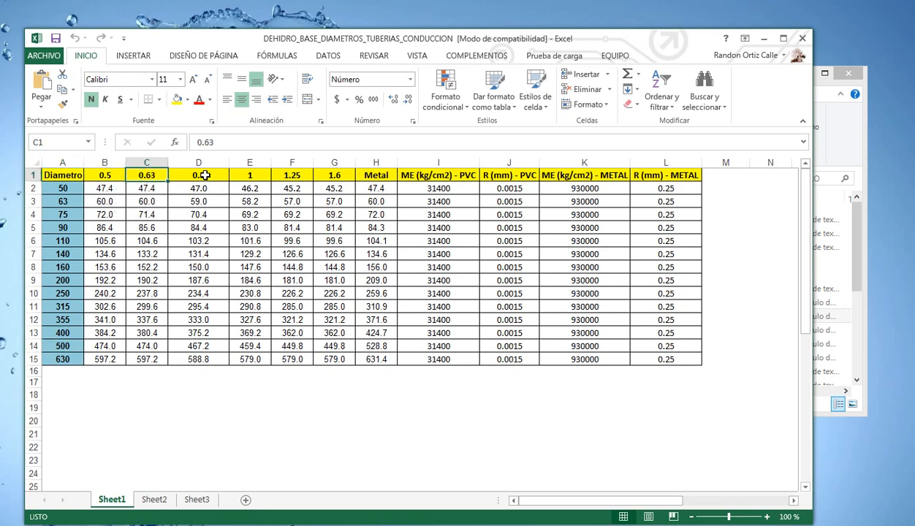
pyautogui.click(204, 178)
pyautogui.click(342, 179)
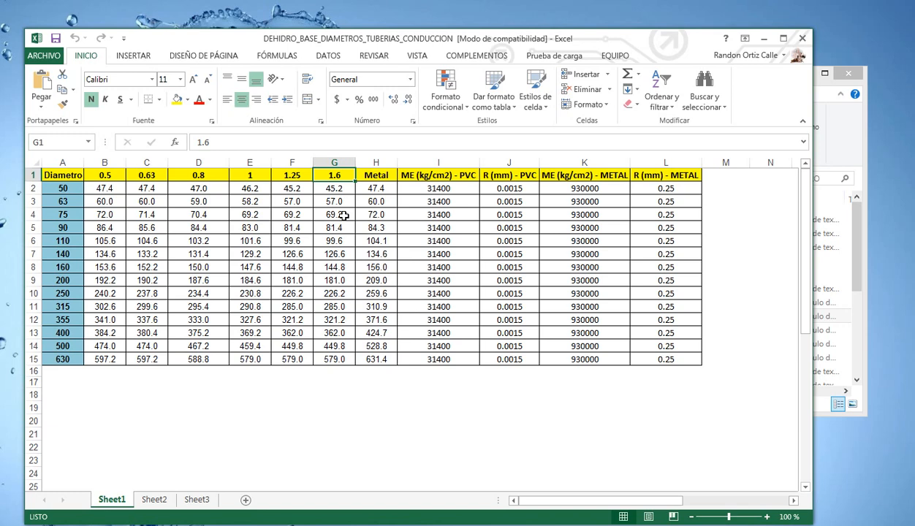
pyautogui.click(377, 176)
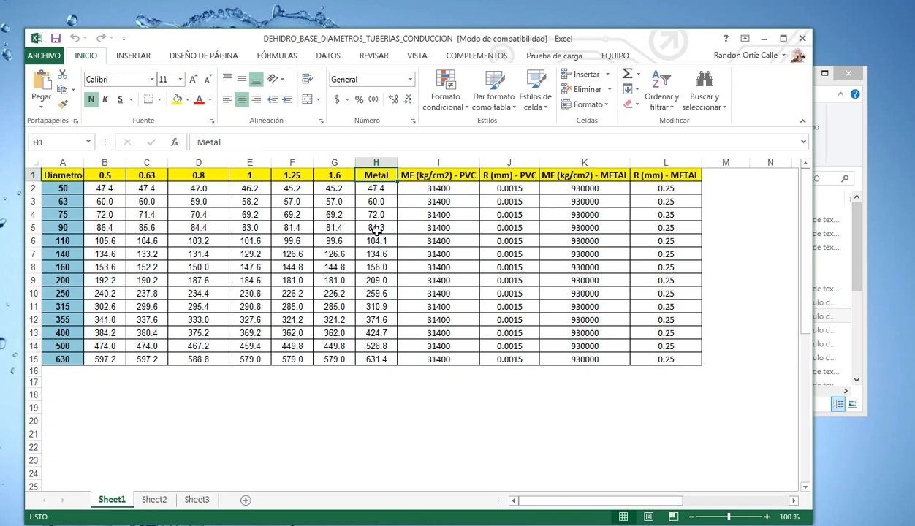
pyautogui.click(421, 176)
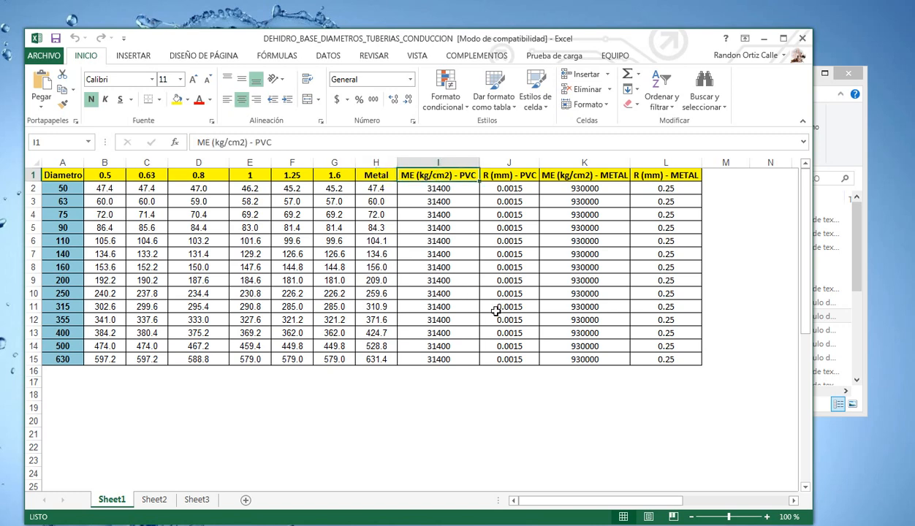
pyautogui.click(495, 175)
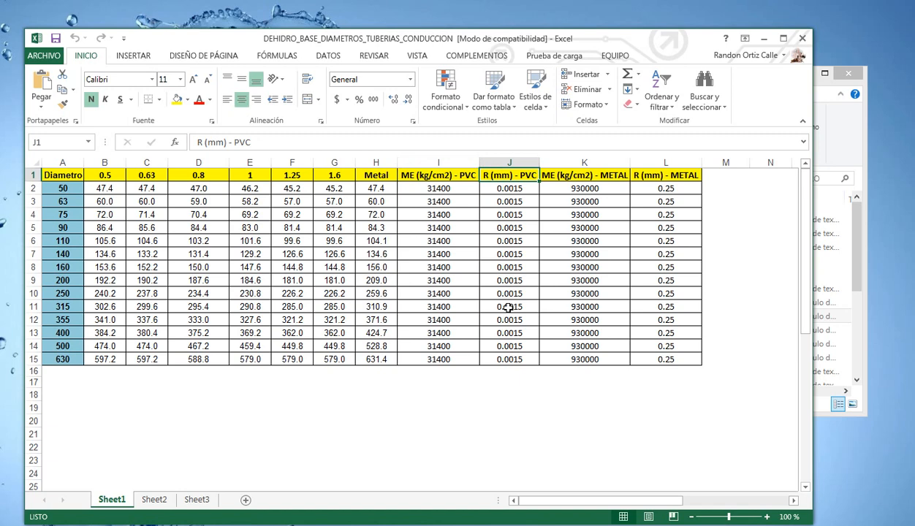
pyautogui.click(551, 174)
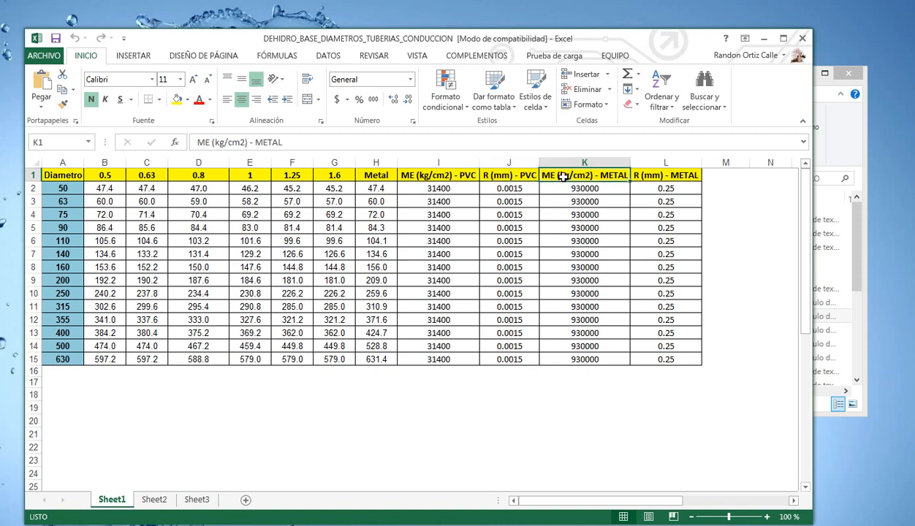
pyautogui.click(660, 190)
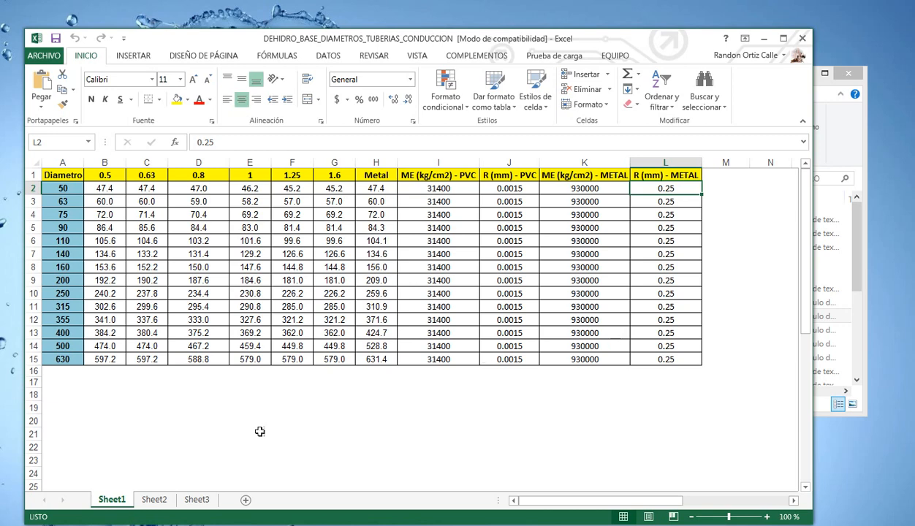
# - Review the PN-5, PN-7.5, PN-10 and PN-15 pressure class columns on Sheet2, closing the workbook and its folder window
pyautogui.click(153, 499)
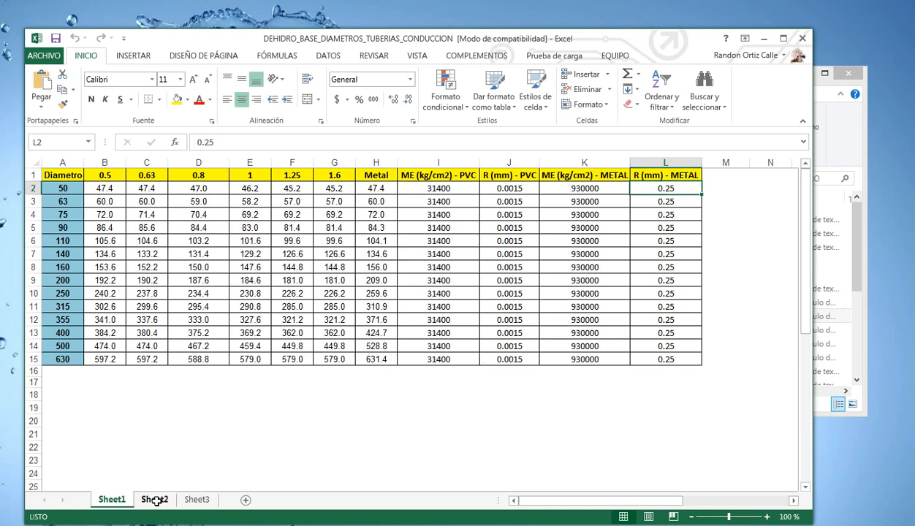
pyautogui.click(132, 242)
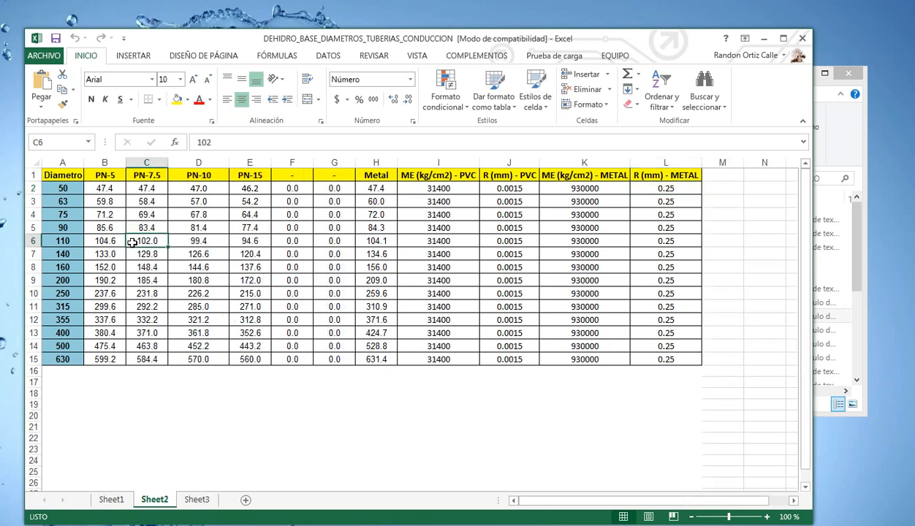
pyautogui.click(107, 175)
pyautogui.click(148, 176)
pyautogui.click(201, 175)
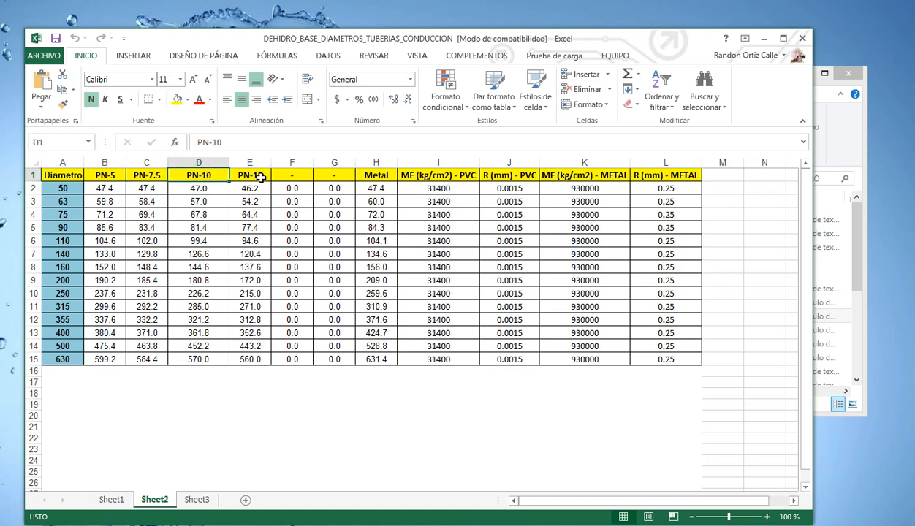
pyautogui.click(256, 176)
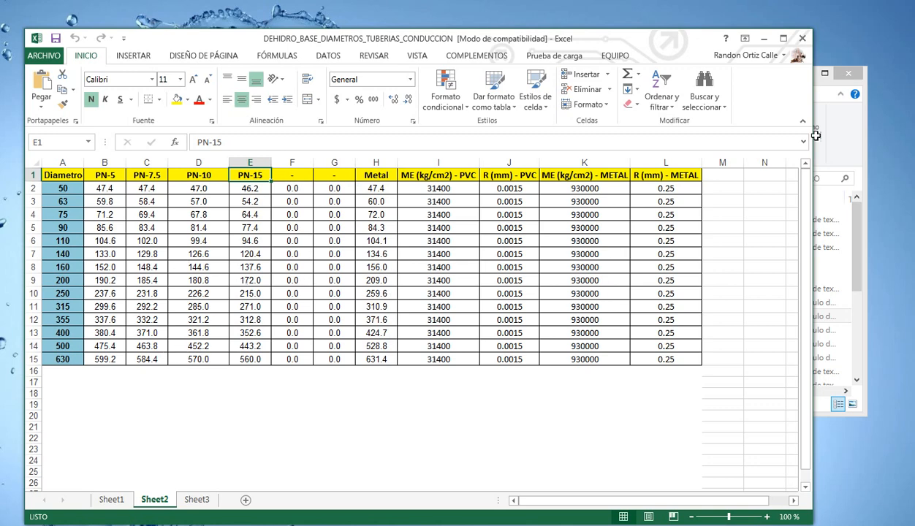
pyautogui.click(802, 38)
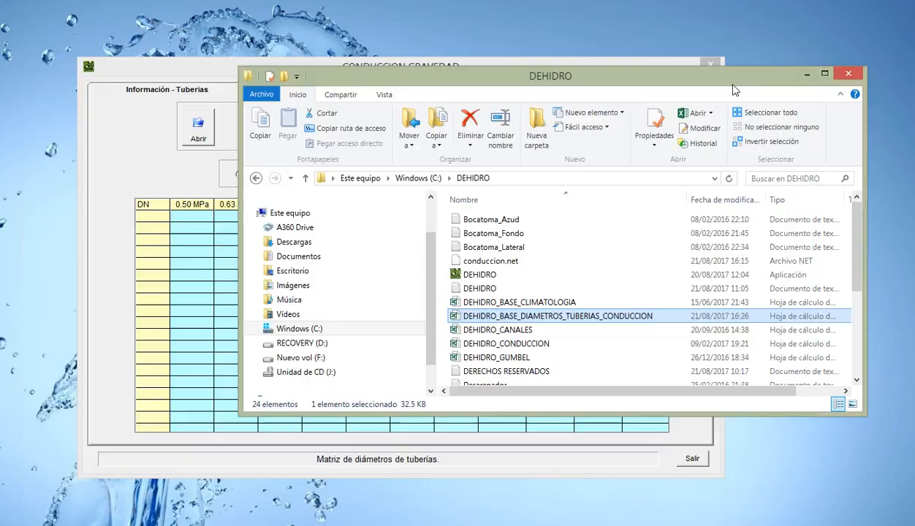
pyautogui.click(846, 74)
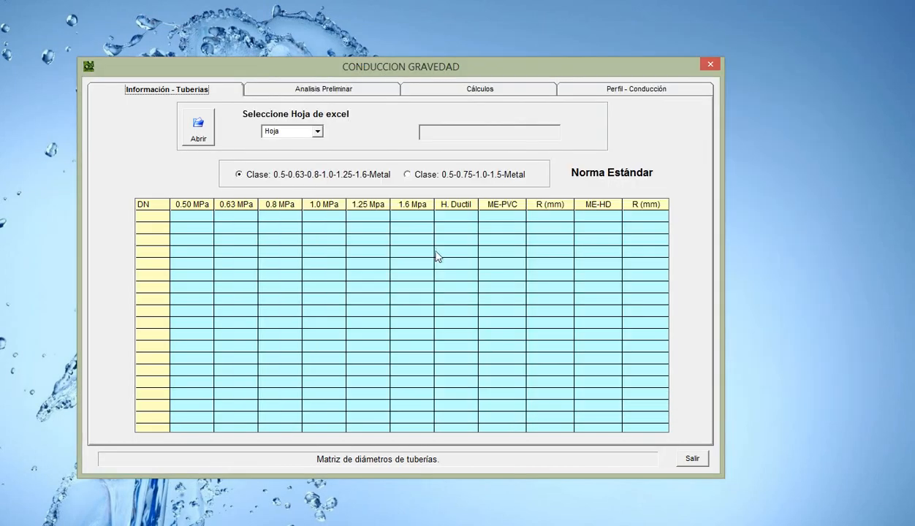
# - Load Sheet1 of DEHIDRO_BASE_DIAMETROS_TUBERIAS_CONDUCCION from the DEHIDRO folder into the pipe diameter matrix
pyautogui.click(200, 136)
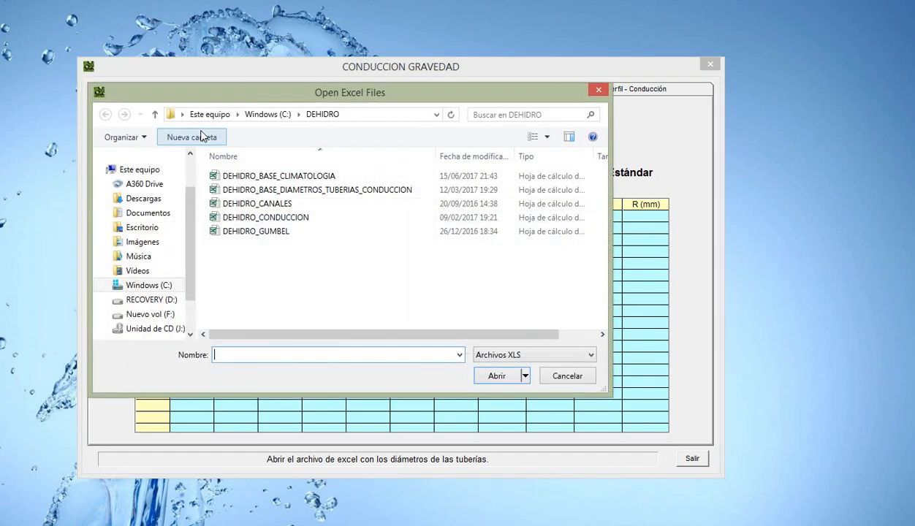
pyautogui.click(227, 190)
pyautogui.click(494, 375)
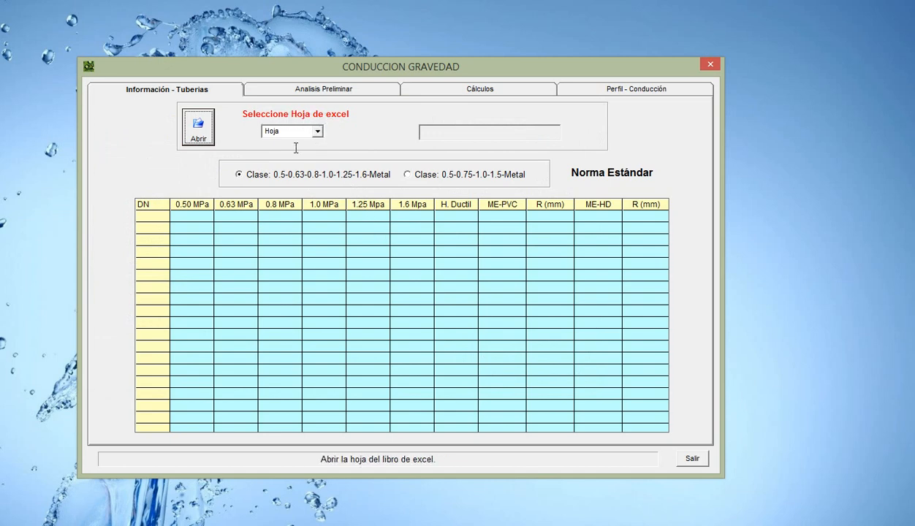
pyautogui.click(318, 132)
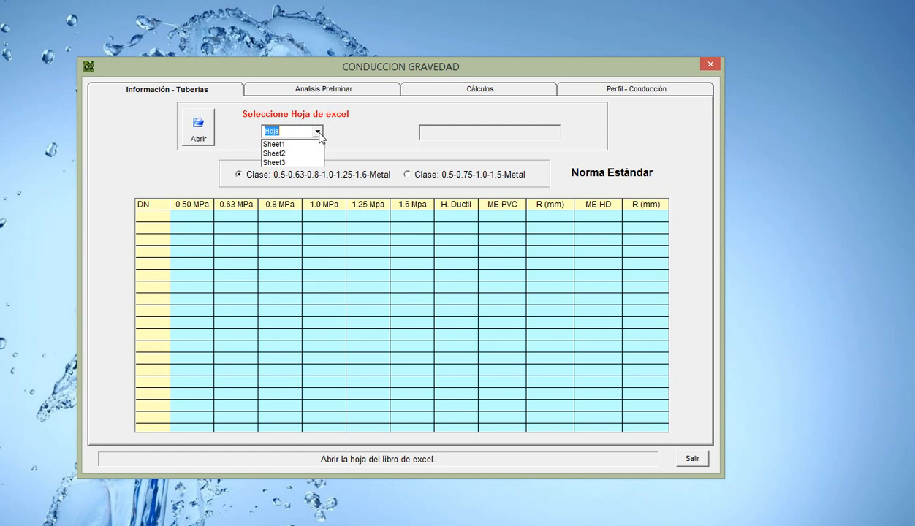
pyautogui.click(306, 145)
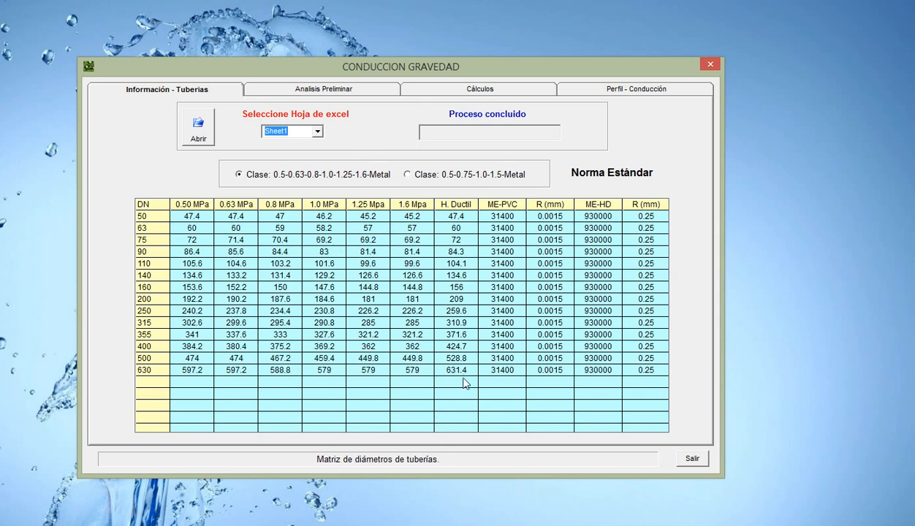
# - Show the Cálculos section, and open the workbook DEHIDRO_CONDUCCION in Excel from the DEHIDRO folder on drive C
pyautogui.click(451, 91)
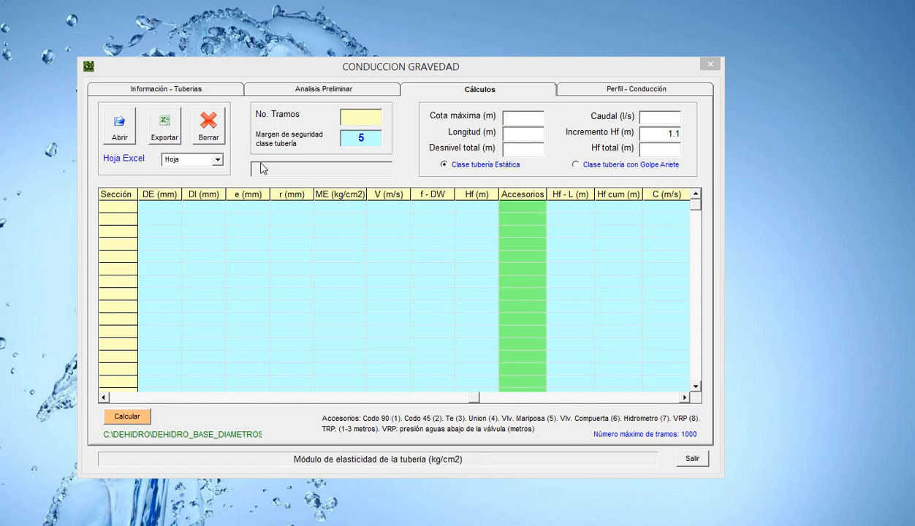
pyautogui.press('super+e')
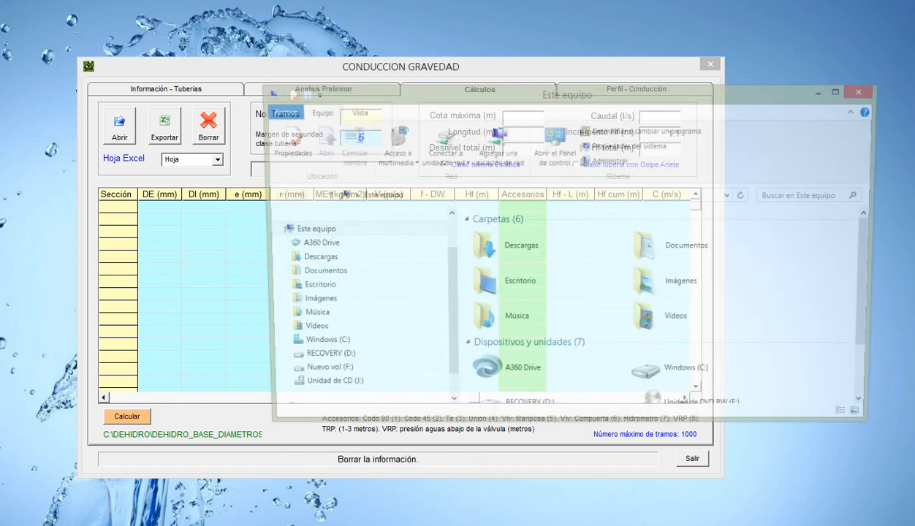
pyautogui.click(671, 386)
pyautogui.doubleClick(671, 385)
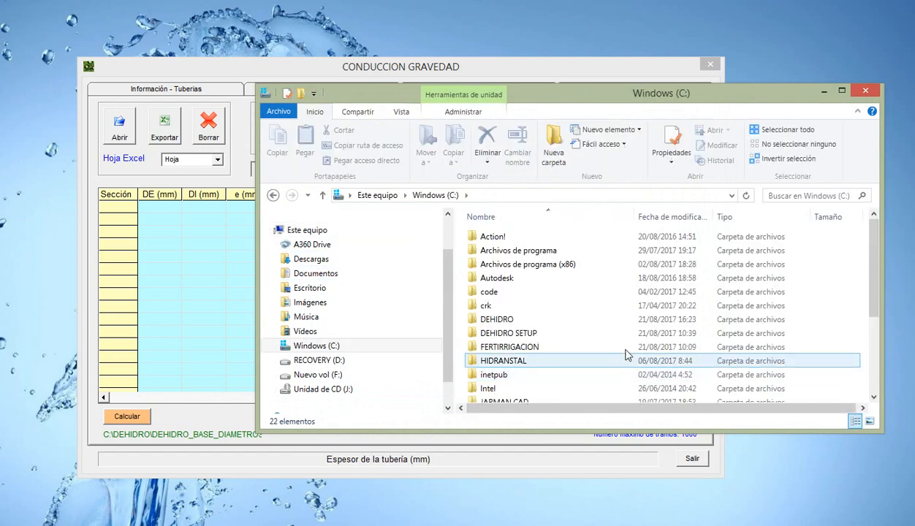
pyautogui.doubleClick(496, 320)
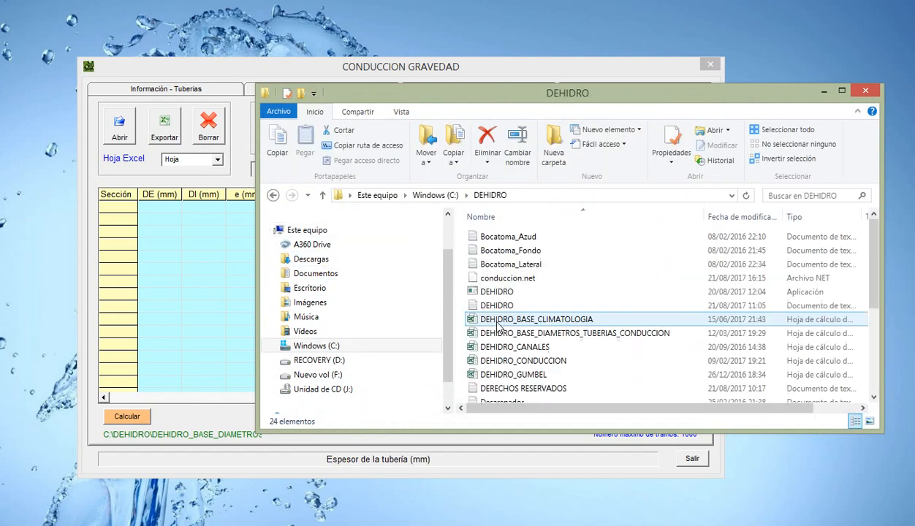
pyautogui.click(520, 361)
pyautogui.doubleClick(522, 362)
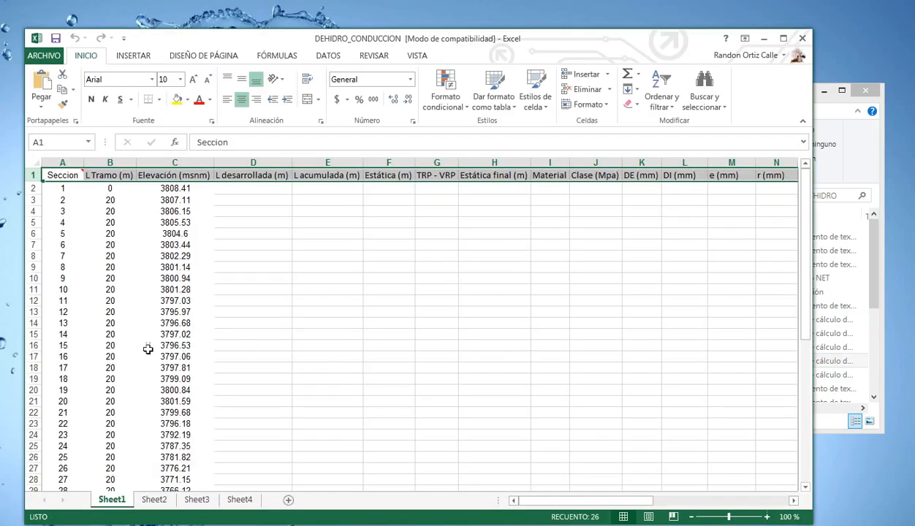
# - Look through Sheet2 and Sheet3 of the DEHIDRO_CONDUCCION workbook, returning to the section data on Sheet1
pyautogui.click(74, 255)
pyautogui.click(168, 499)
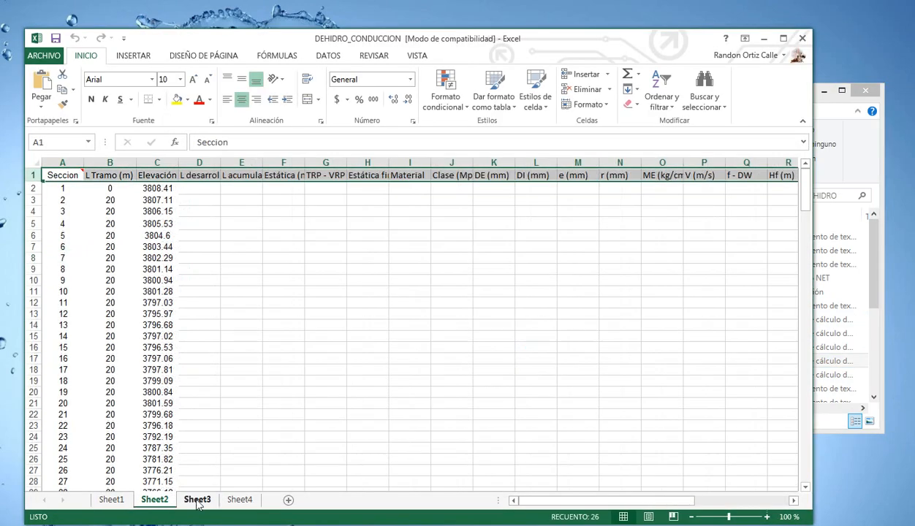
pyautogui.click(197, 500)
pyautogui.click(111, 499)
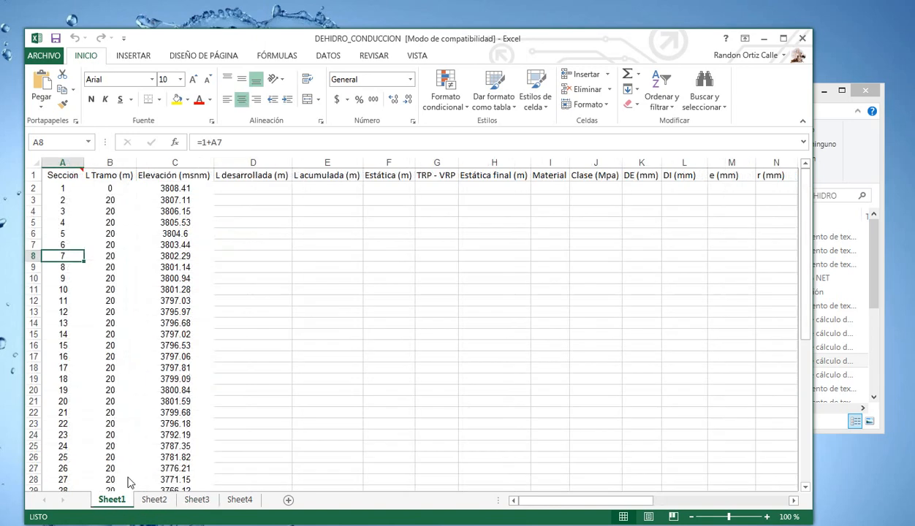
pyautogui.click(116, 313)
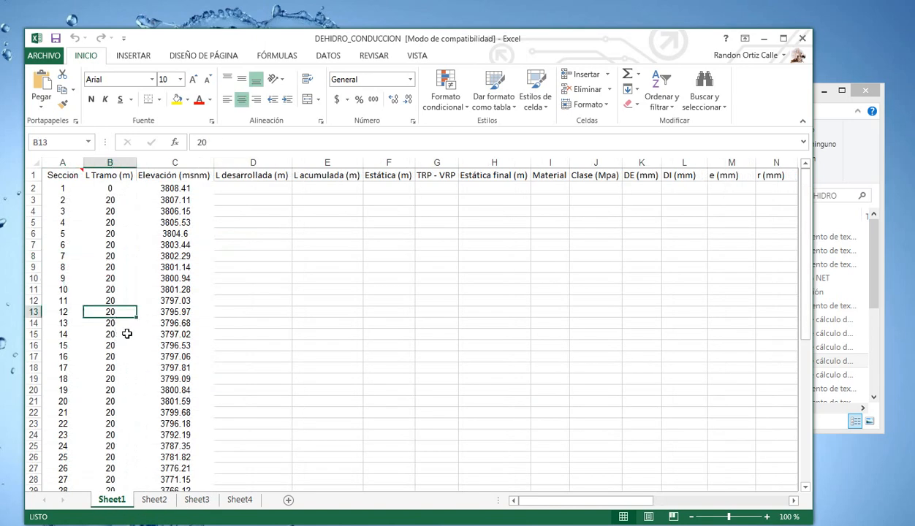
# - Examine the numbering of the pipeline sections in Sheet1's Seccion column
pyautogui.click(62, 176)
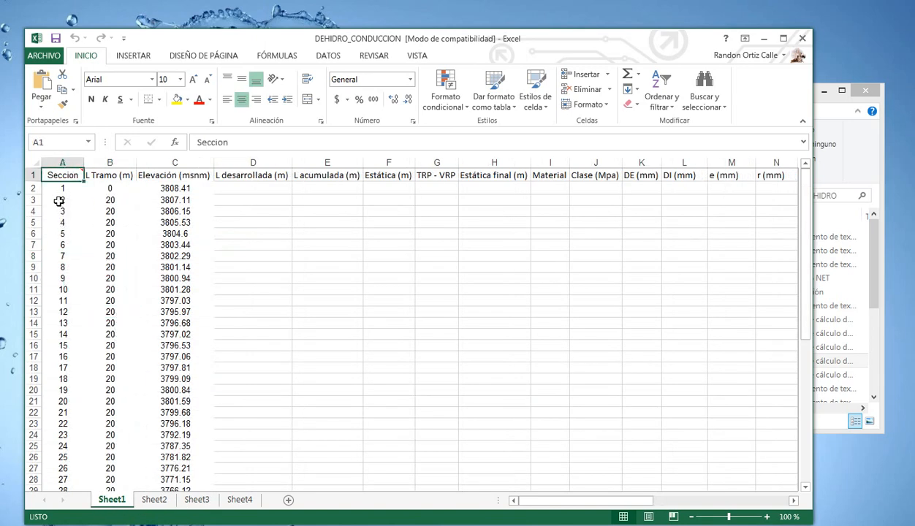
pyautogui.scroll(-6, 62, 204)
pyautogui.scroll(-6, 62, 204)
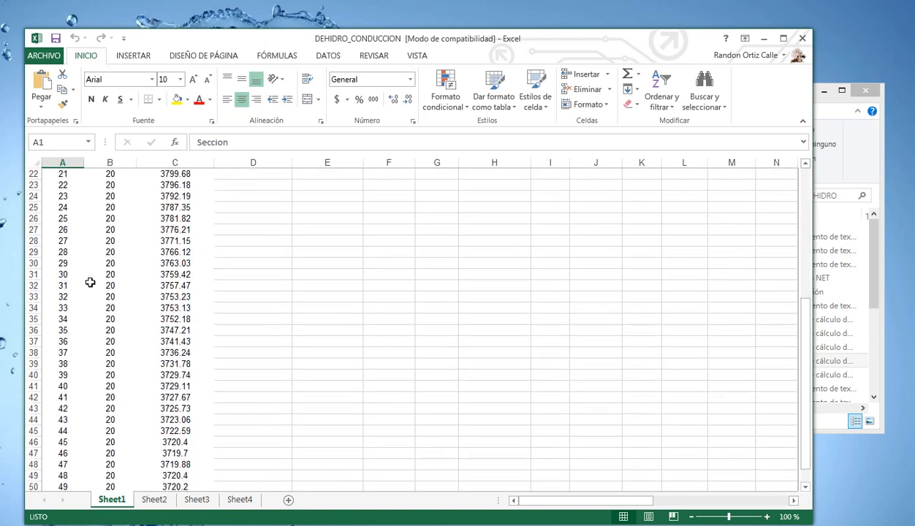
pyautogui.scroll(11, 116, 341)
pyautogui.scroll(1, 72, 275)
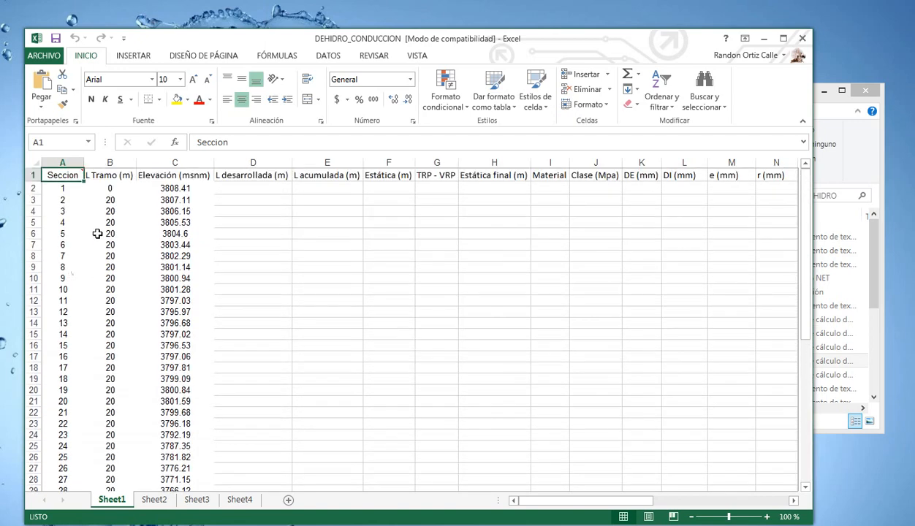
# - Examine the section length and starting elevation of the first section, along with the rows down to the last section
pyautogui.click(110, 185)
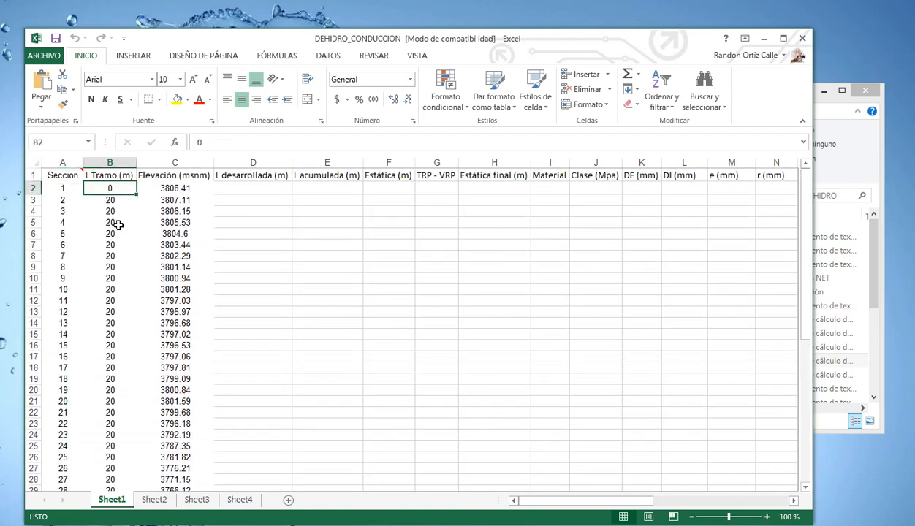
pyautogui.click(162, 188)
pyautogui.moveTo(107, 189); pyautogui.dragTo(172, 191)
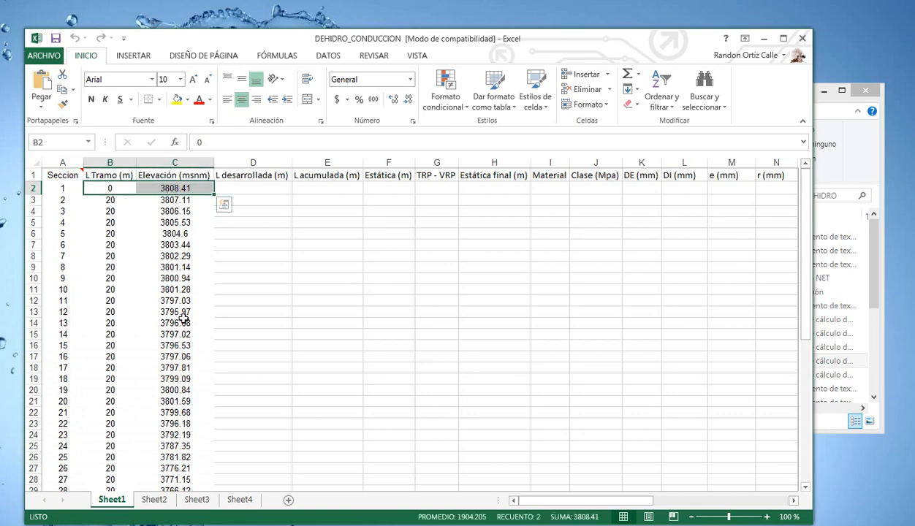
pyautogui.scroll(-13, 183, 319)
pyautogui.scroll(13, 184, 320)
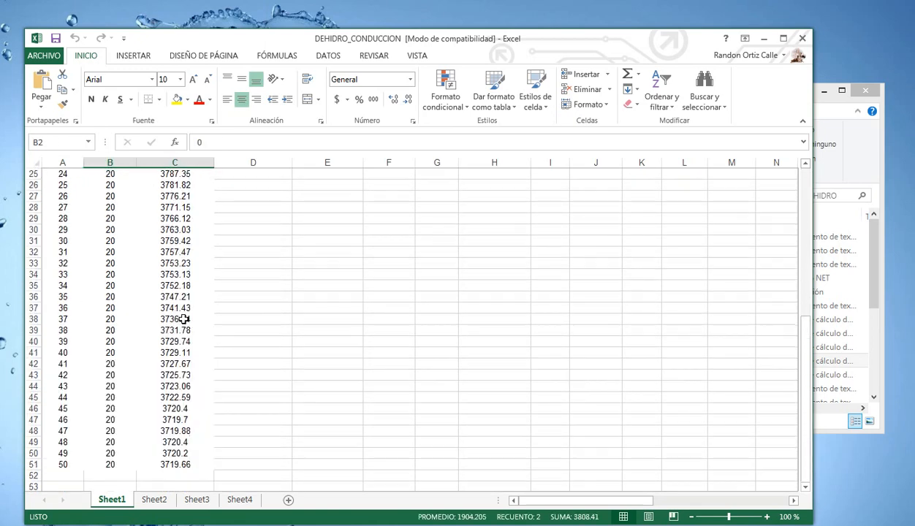
# - Review the L Tramo and Elevación columns across all sections, closing the workbook and the DEHIDRO folder window
pyautogui.click(109, 189)
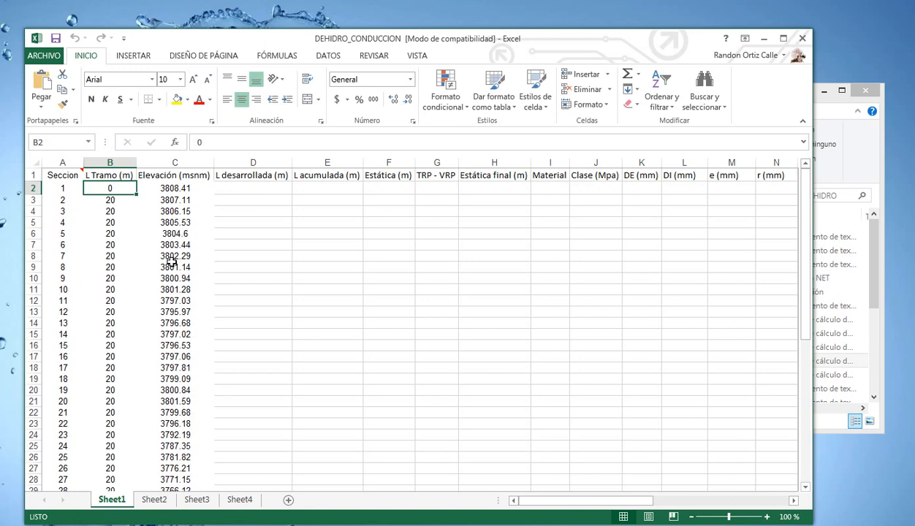
pyautogui.click(173, 233)
pyautogui.scroll(-6, 183, 309)
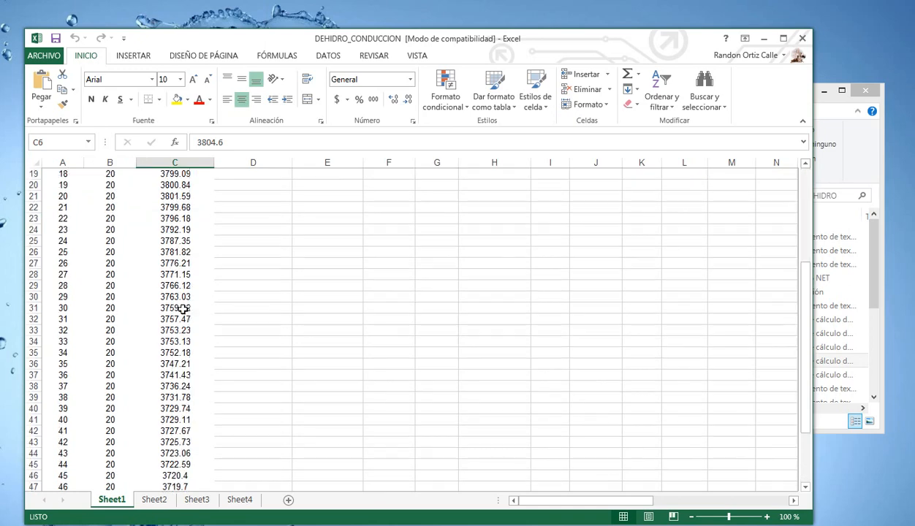
pyautogui.scroll(-6, 183, 309)
pyautogui.scroll(11, 181, 310)
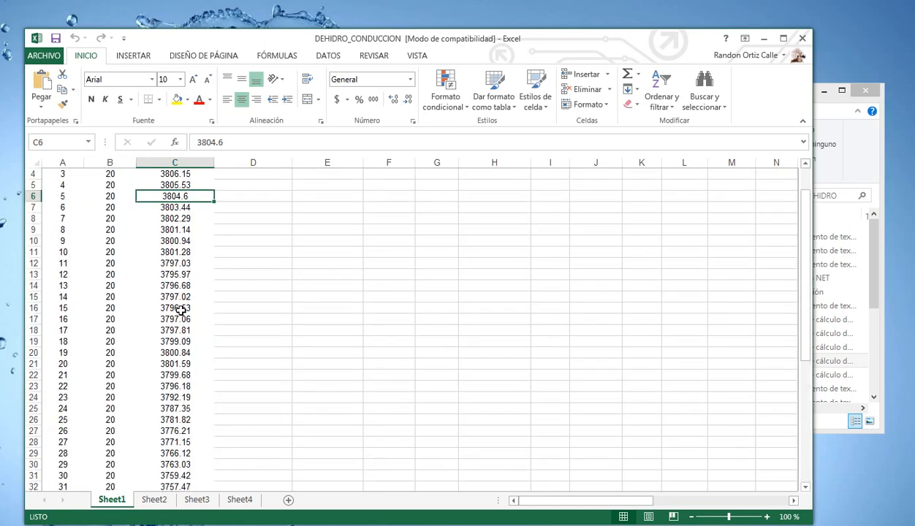
pyautogui.scroll(1, 181, 310)
pyautogui.click(801, 39)
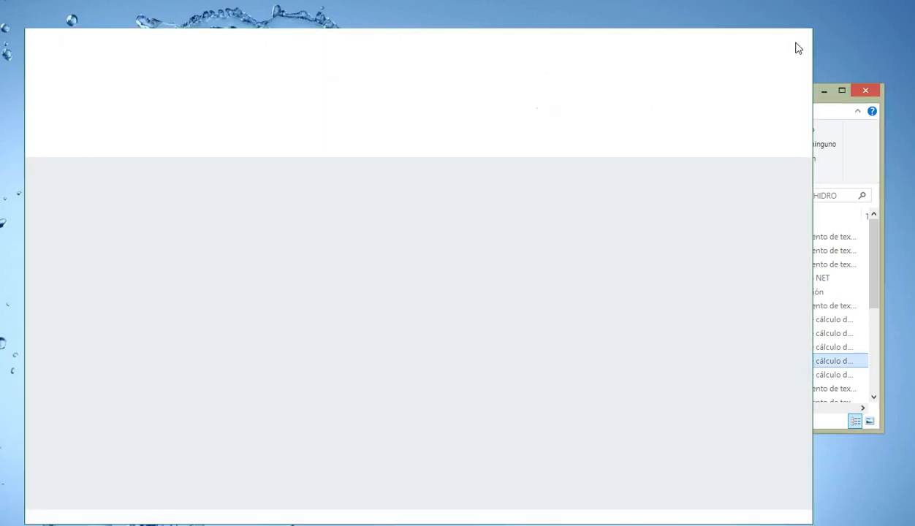
pyautogui.click(859, 91)
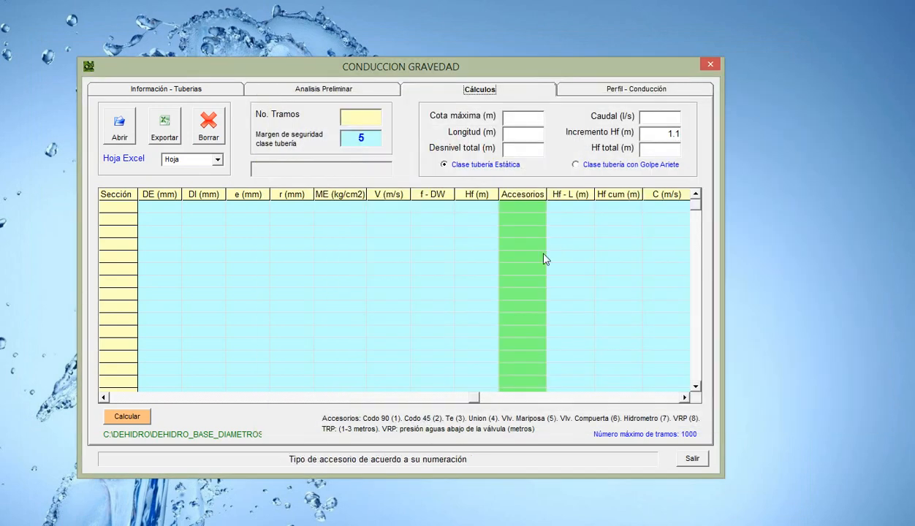
# - Load Sheet1 of DEHIDRO_CONDUCCION into the Cálculos table and show its section length and elevation columns
pyautogui.click(117, 130)
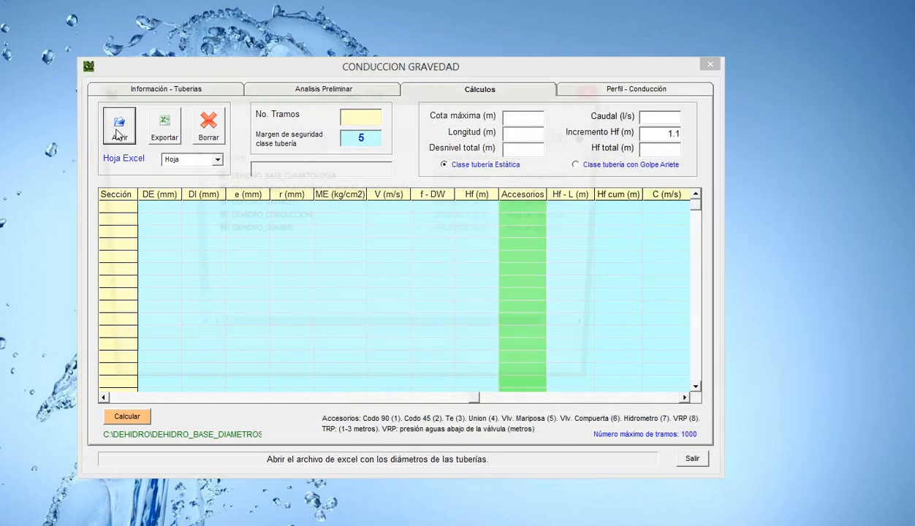
pyautogui.click(245, 217)
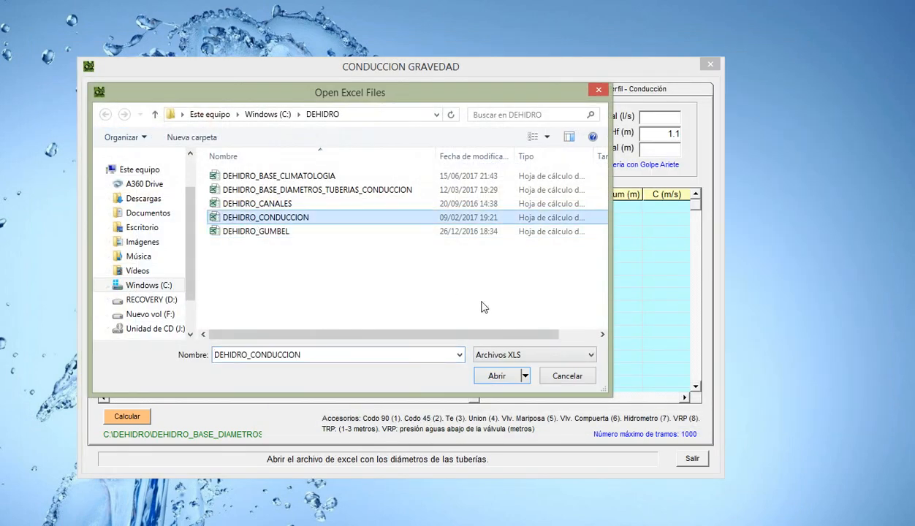
pyautogui.click(498, 376)
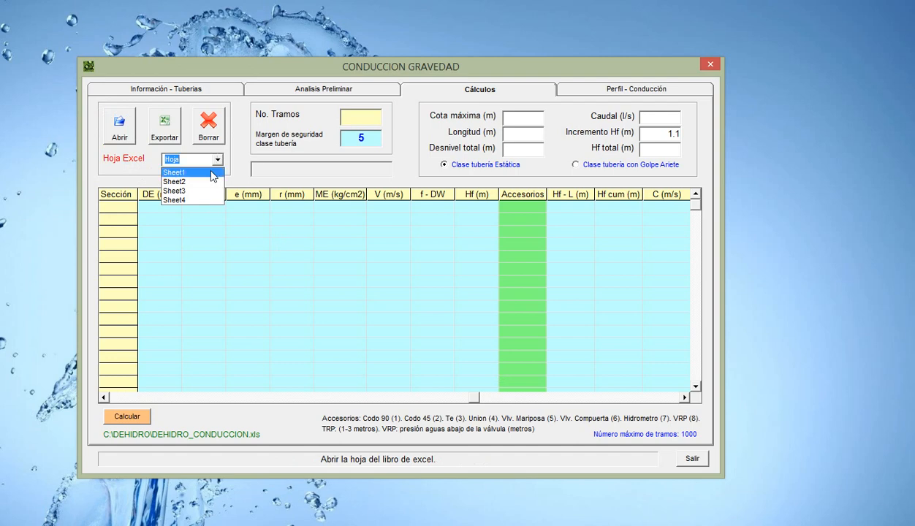
pyautogui.click(208, 173)
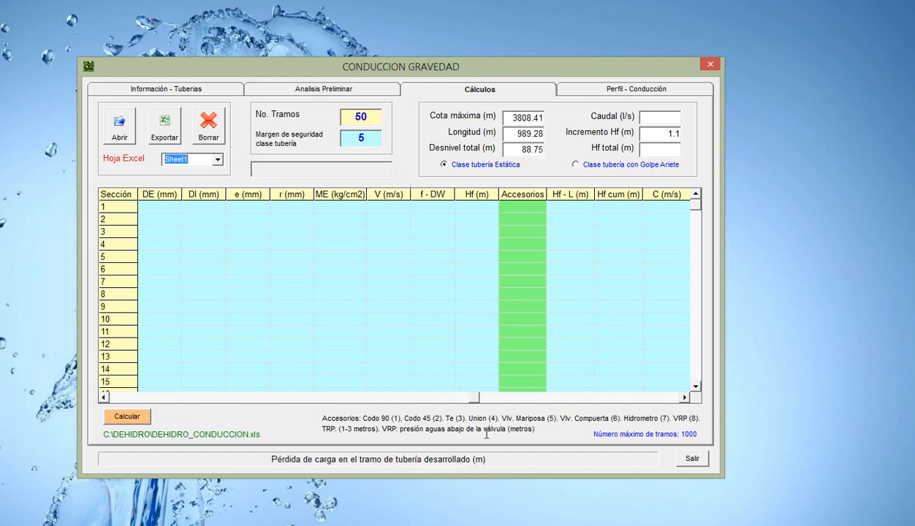
pyautogui.moveTo(476, 393); pyautogui.dragTo(114, 396)
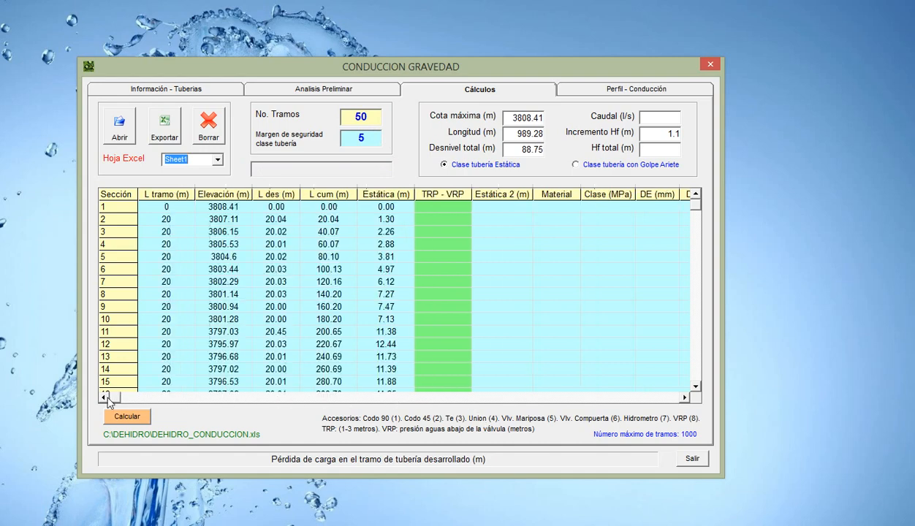
pyautogui.click(166, 208)
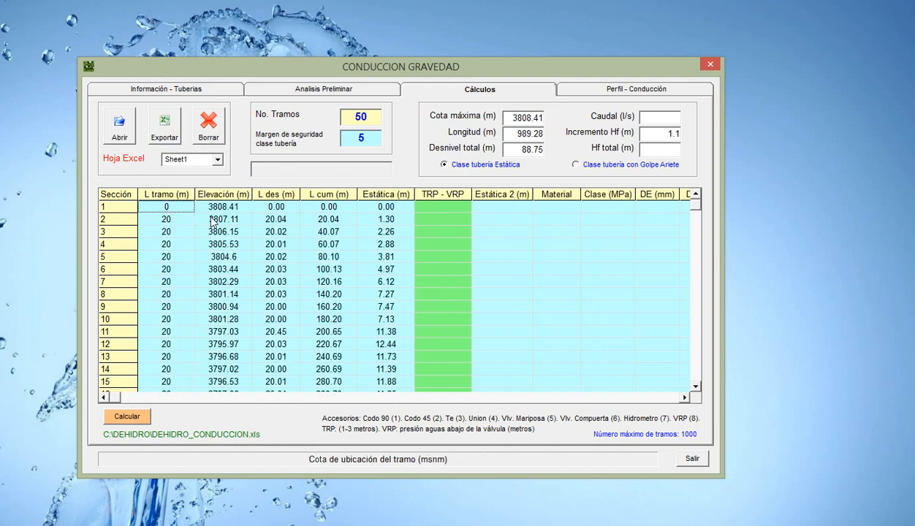
# - Review the loaded lengths, elevations and static heads in the Cálculos table, from the first section down to the last rows
pyautogui.click(218, 221)
pyautogui.click(695, 387)
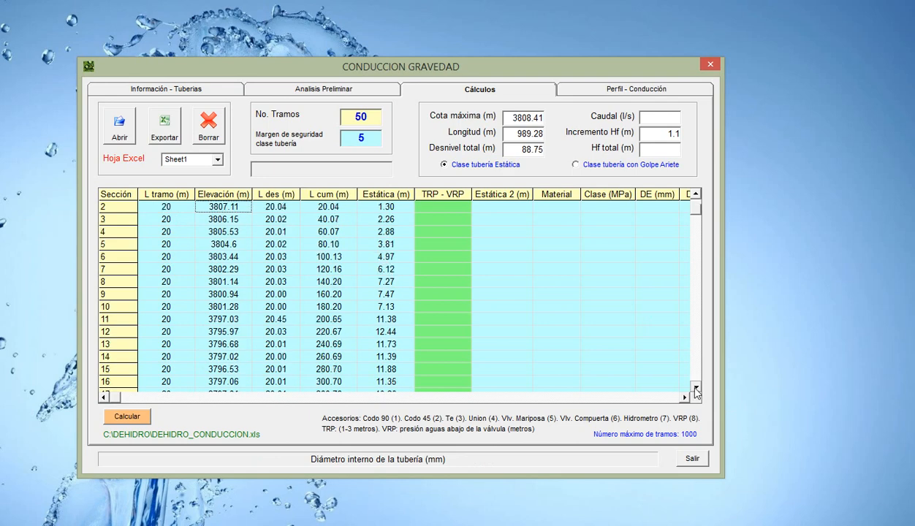
pyautogui.moveTo(694, 391); pyautogui.dragTo(695, 391)
pyautogui.click(696, 195)
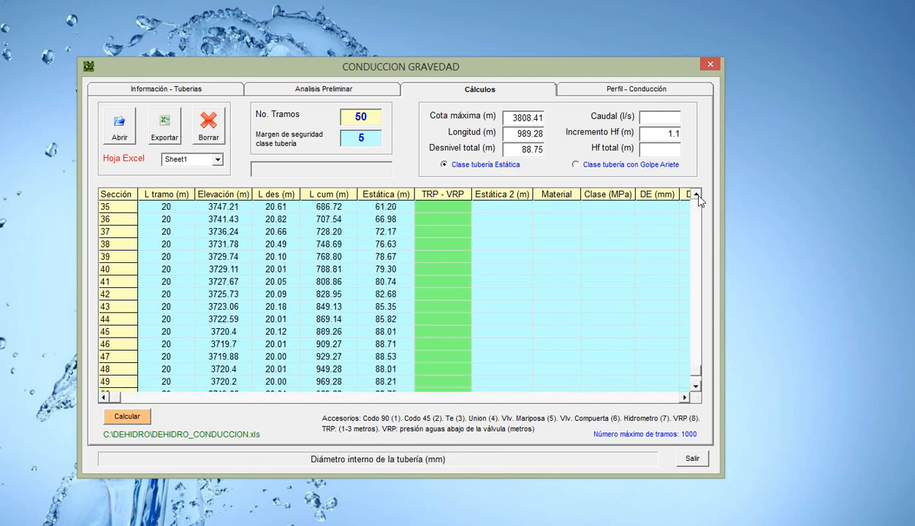
pyautogui.click(698, 198)
pyautogui.moveTo(697, 197); pyautogui.dragTo(698, 197)
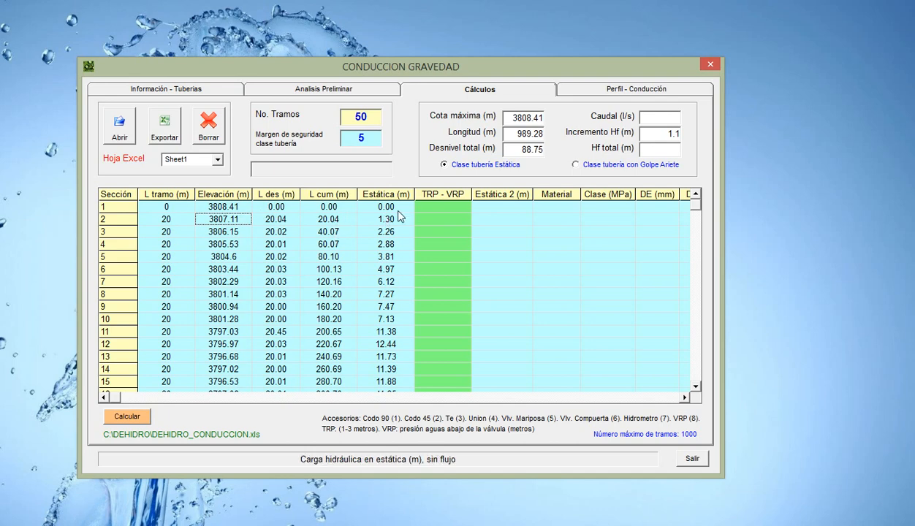
# - Set the conduction's flow (Caudal) to 10 l/s in the Cálculos data
pyautogui.click(696, 386)
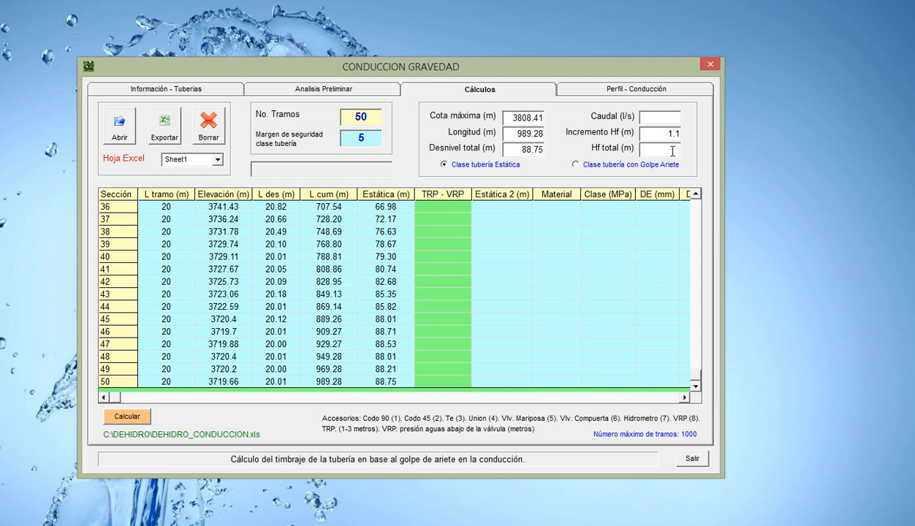
pyautogui.click(661, 117)
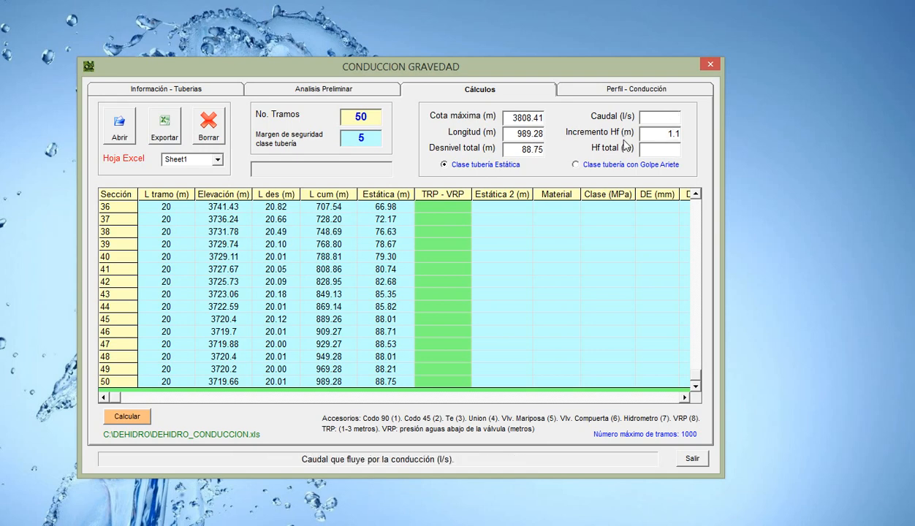
pyautogui.write('10')
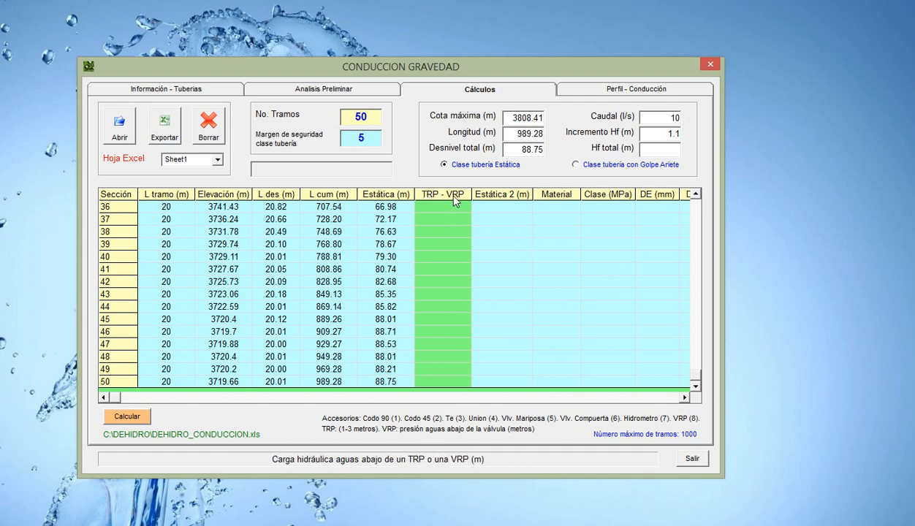
# - Examine the remaining columns of the Cálculos table, from TRP - VRP through Accesorios, Hf cum and HTD to L Ramal
pyautogui.click(684, 398)
pyautogui.click(685, 398)
pyautogui.click(684, 397)
pyautogui.click(685, 397)
pyautogui.click(684, 398)
pyautogui.click(684, 397)
pyautogui.click(685, 397)
pyautogui.click(684, 398)
pyautogui.click(685, 398)
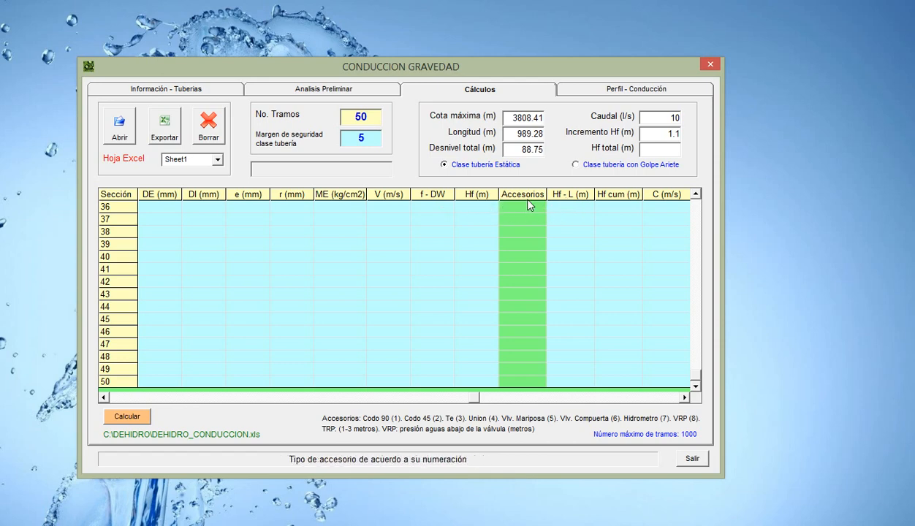
pyautogui.click(685, 398)
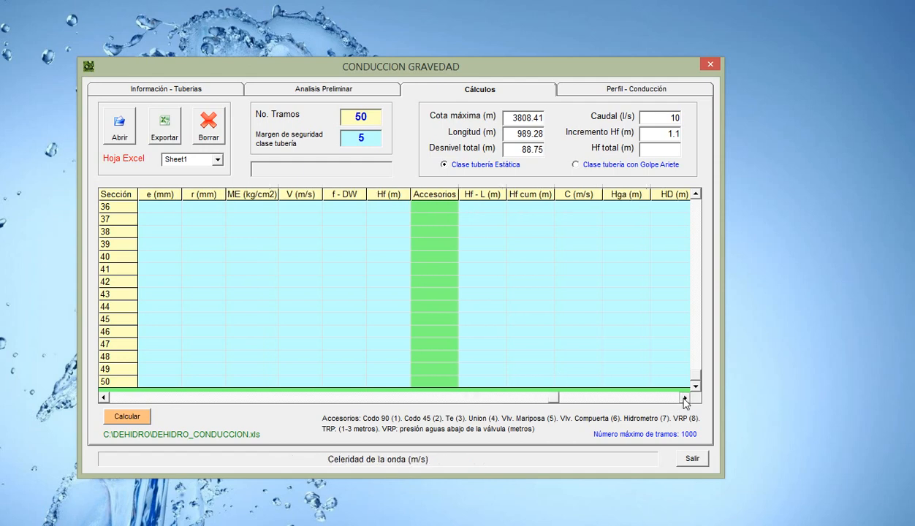
pyautogui.click(685, 397)
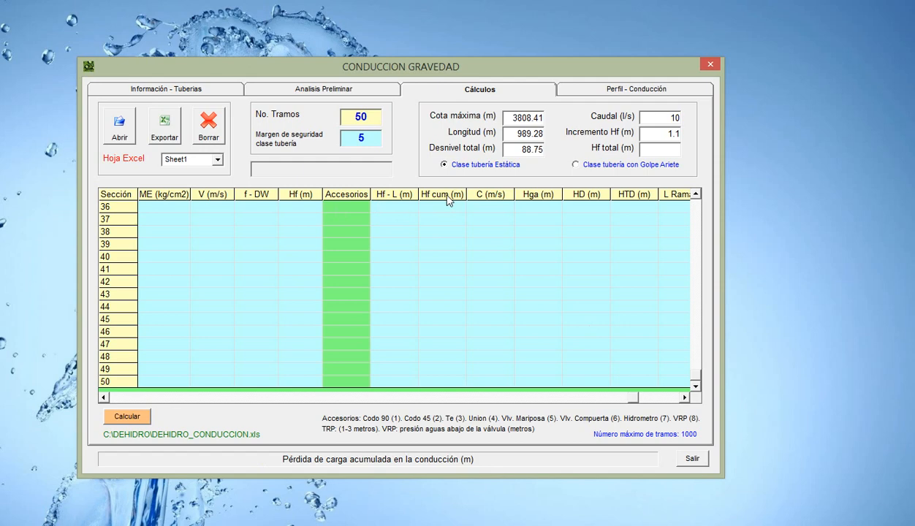
pyautogui.click(684, 397)
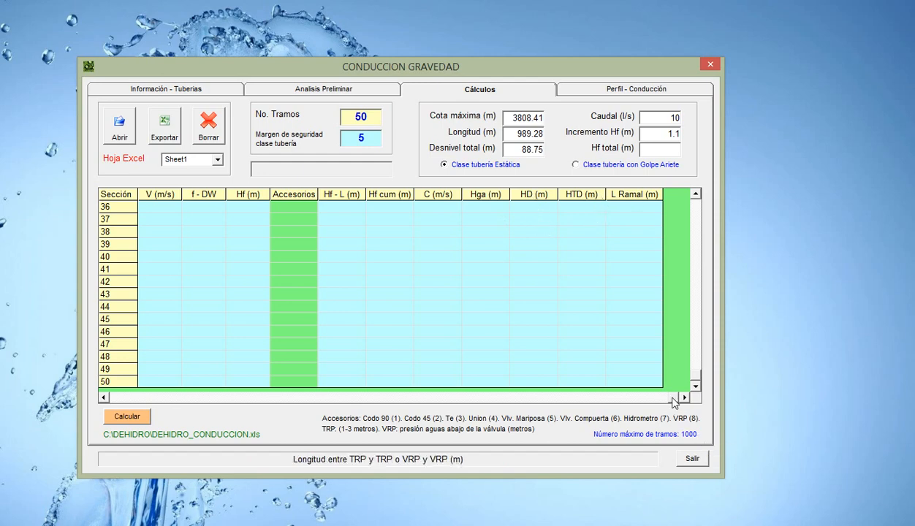
pyautogui.click(111, 397)
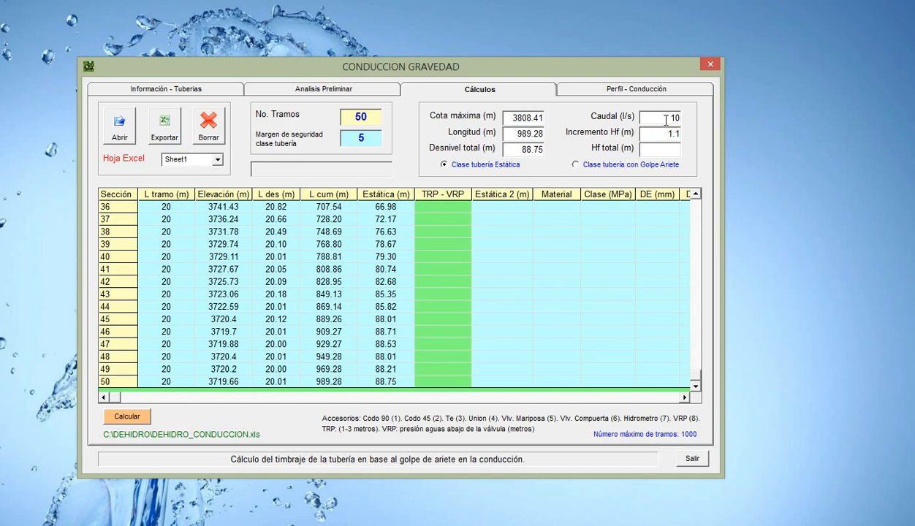
# - In the preliminary analysis, enter a flow of 10 l/s and a maximum head loss of 40 m, keeping water temperature and valve closing time
pyautogui.click(354, 92)
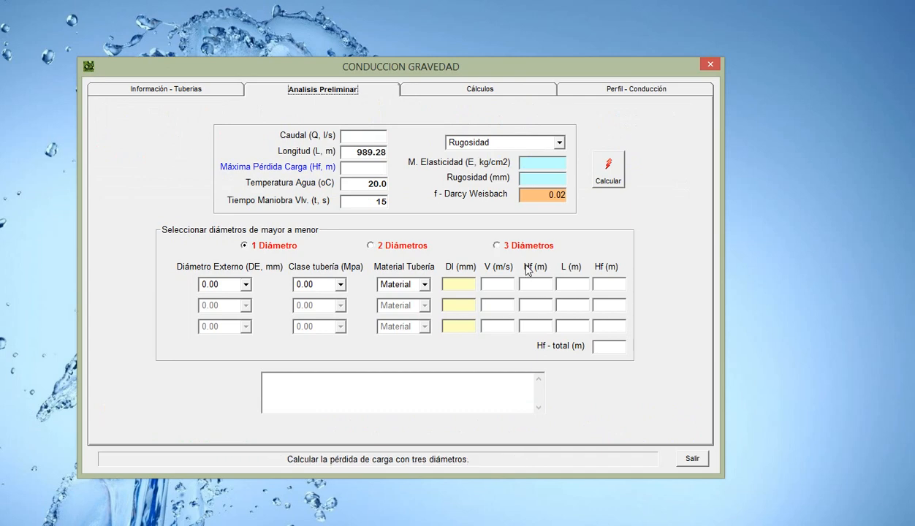
pyautogui.click(373, 170)
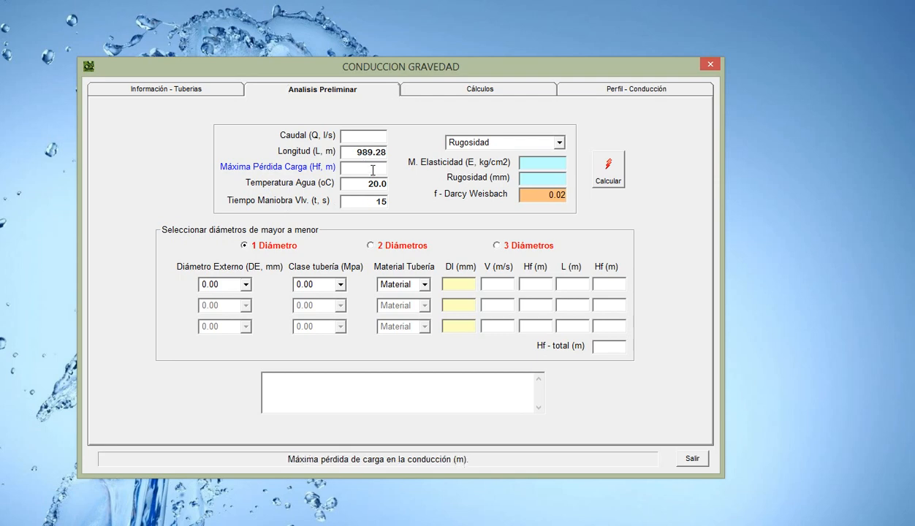
pyautogui.click(441, 96)
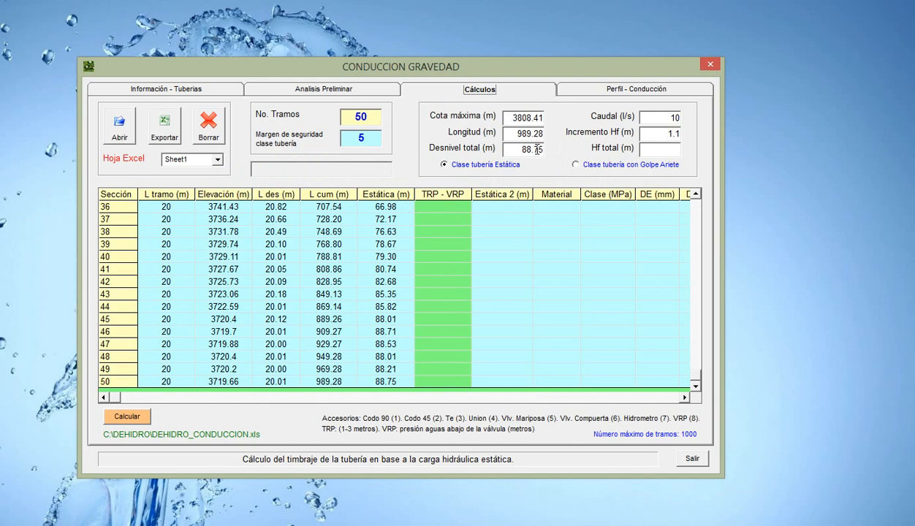
pyautogui.click(380, 92)
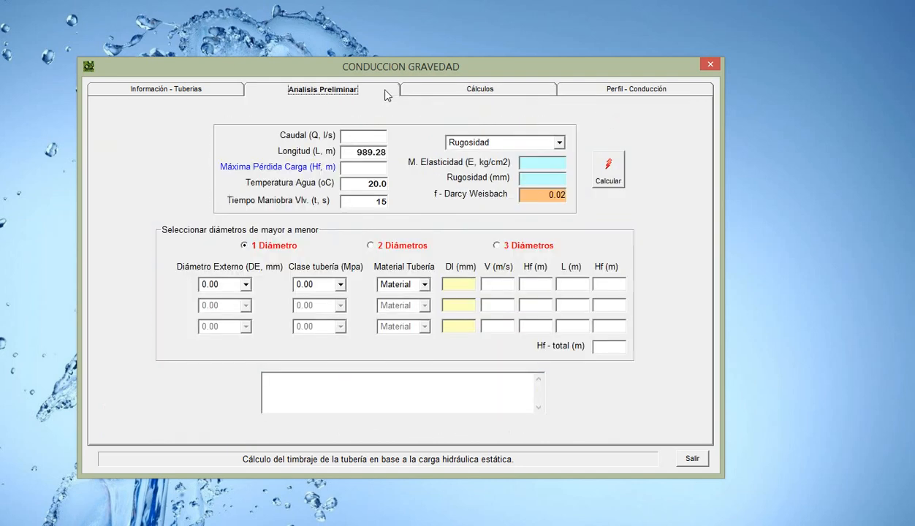
pyautogui.click(366, 167)
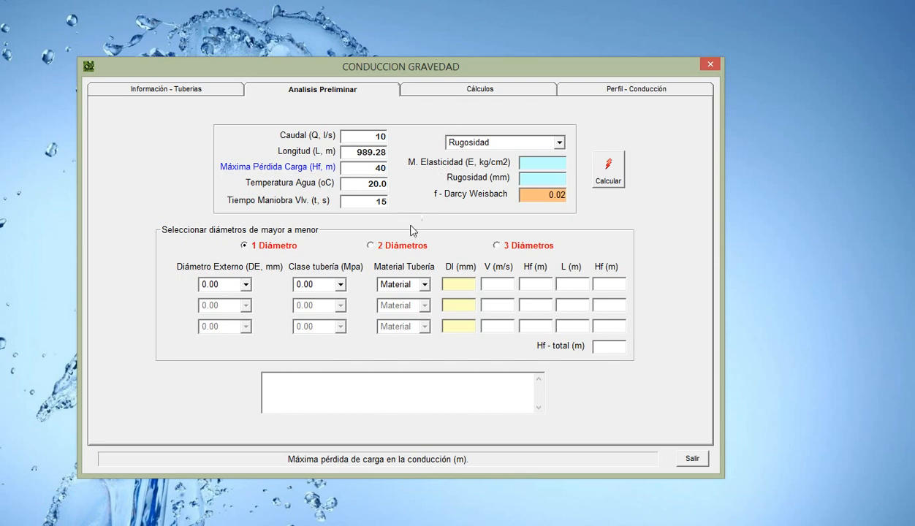
pyautogui.click(369, 185)
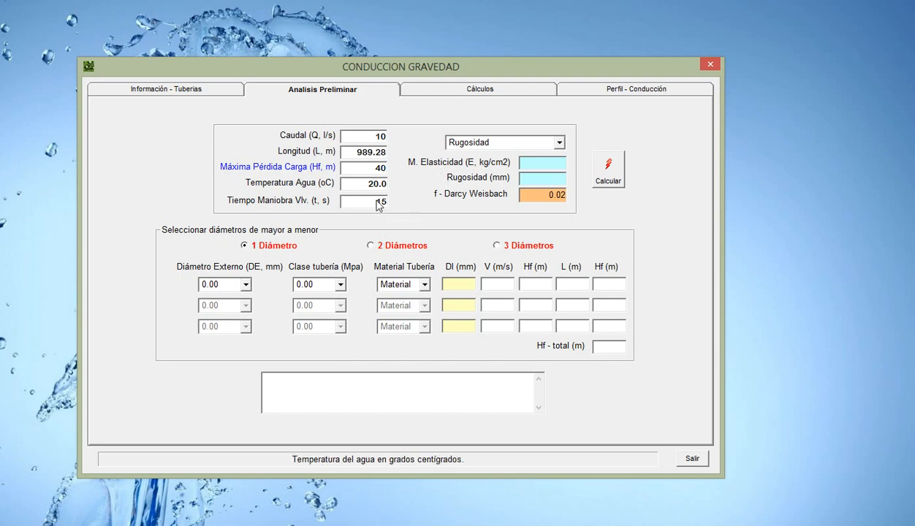
pyautogui.click(368, 201)
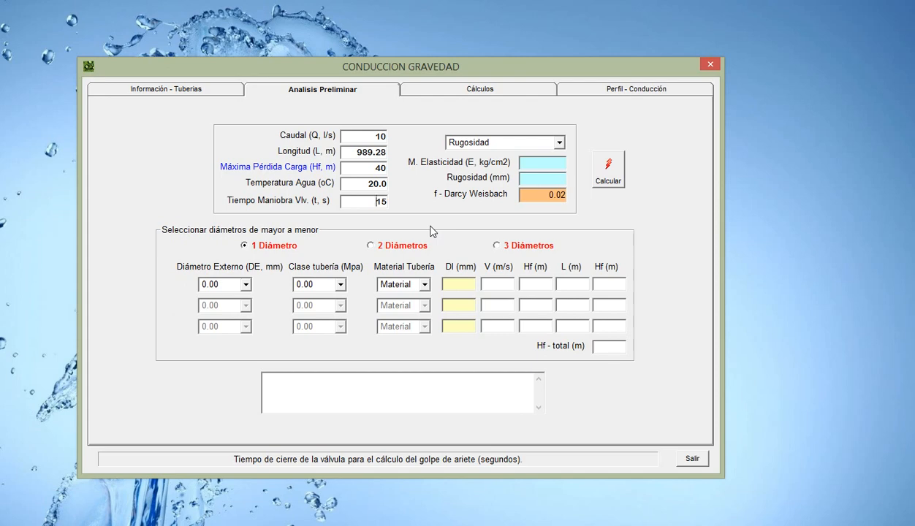
# - Choose PVC as the roughness material and check its elasticity modulus, roughness and Darcy-Weisbach friction factor
pyautogui.click(559, 141)
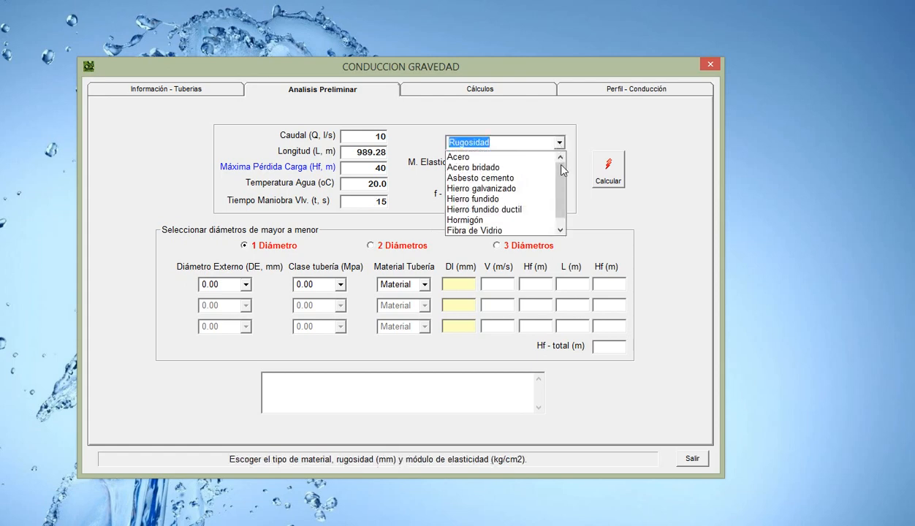
pyautogui.scroll(-1, 550, 191)
pyautogui.click(531, 228)
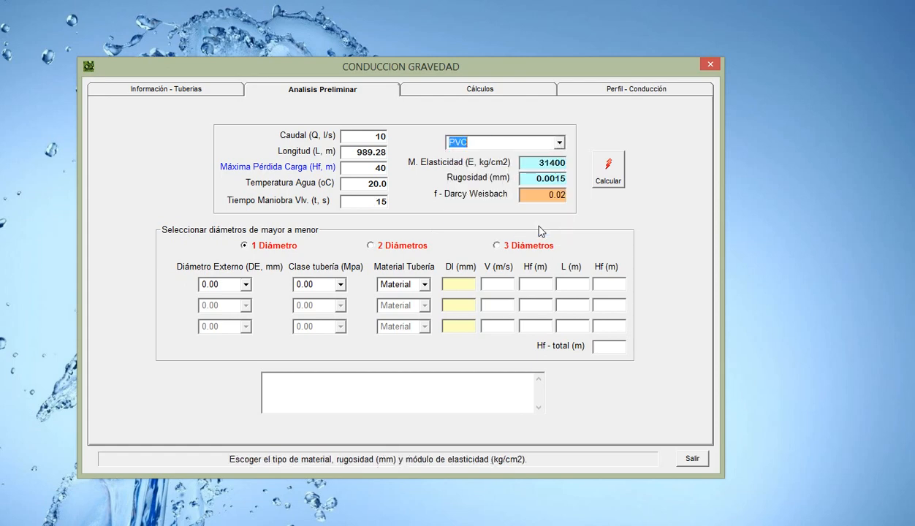
pyautogui.click(547, 162)
pyautogui.click(550, 178)
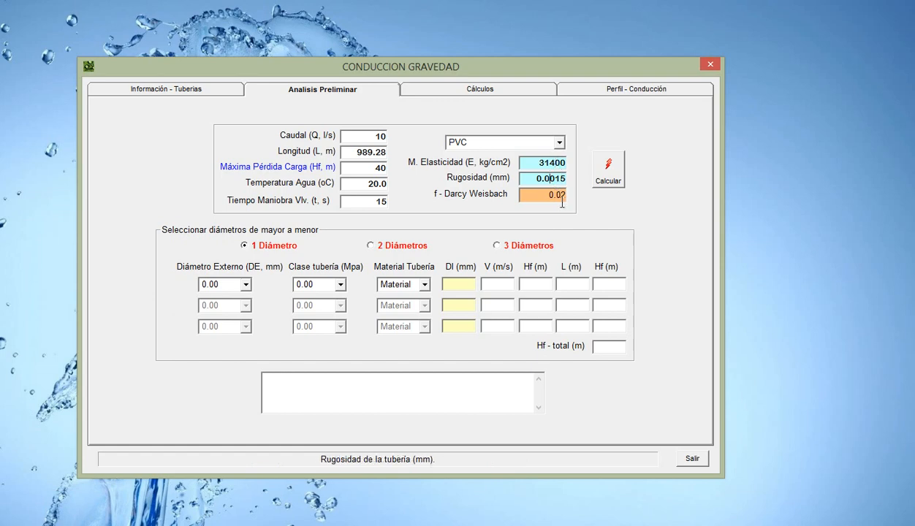
pyautogui.click(561, 197)
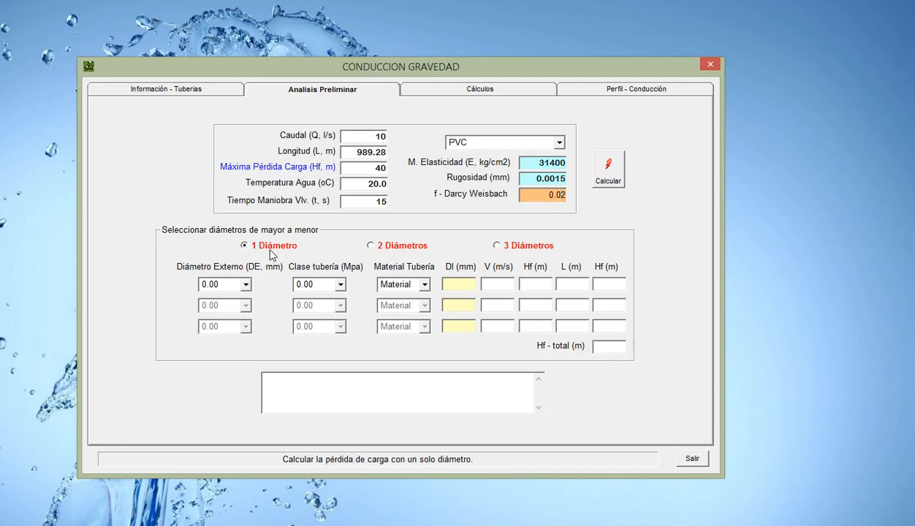
# - Try the two- and three-diameter options, return to a single-diameter calculation and set its external diameter to 110 mm
pyautogui.click(394, 249)
pyautogui.click(523, 248)
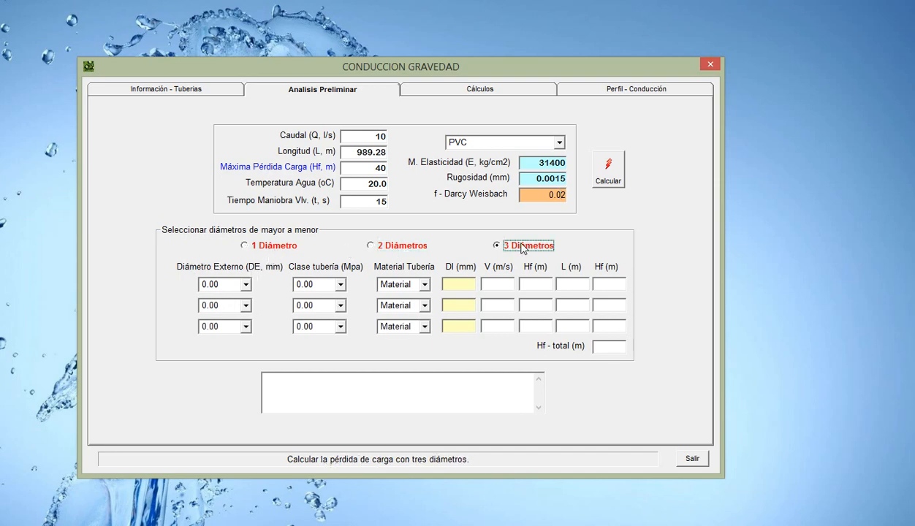
pyautogui.click(282, 247)
pyautogui.click(246, 284)
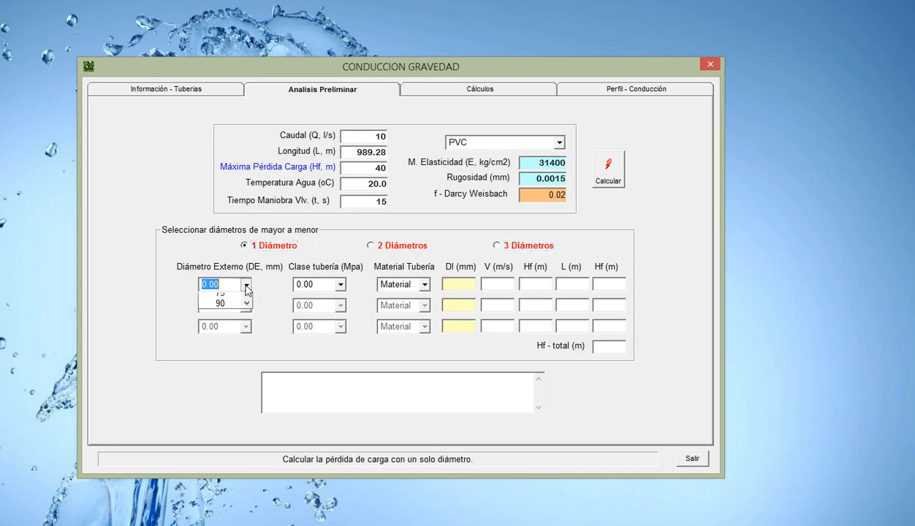
pyautogui.moveTo(247, 315)
pyautogui.mouseDown()
pyautogui.moveTo(246, 306)
pyautogui.moveTo(248, 360)
pyautogui.moveTo(247, 323)
pyautogui.mouseUp()
pyautogui.click(234, 351)
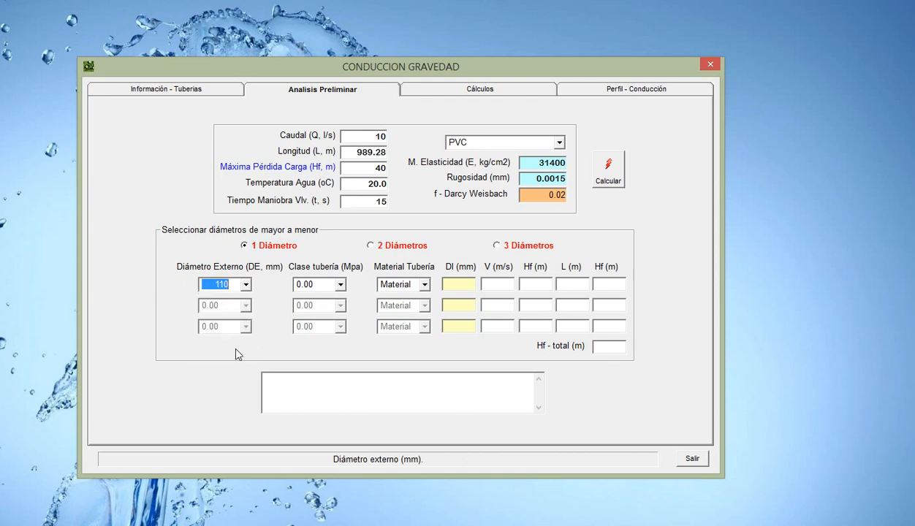
# - Set the first pipe's class to 0.63 MPa and its material to PVC
pyautogui.click(339, 292)
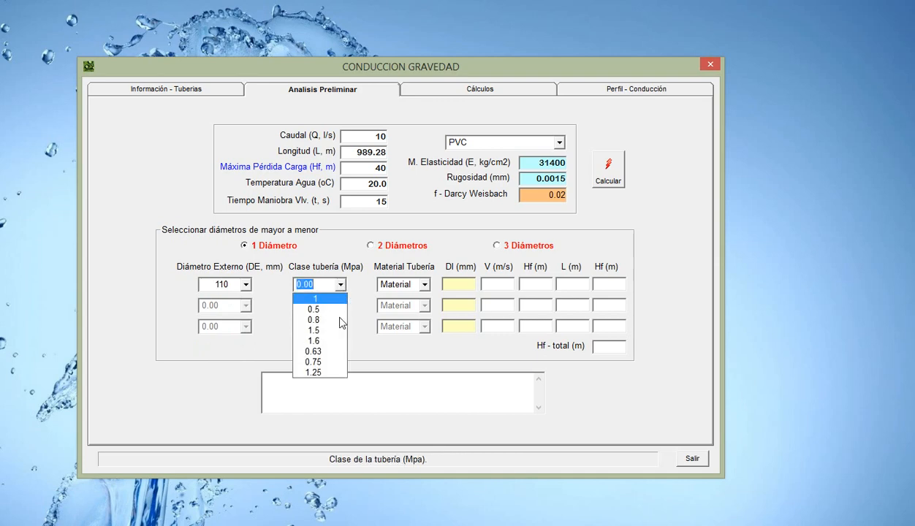
pyautogui.click(328, 349)
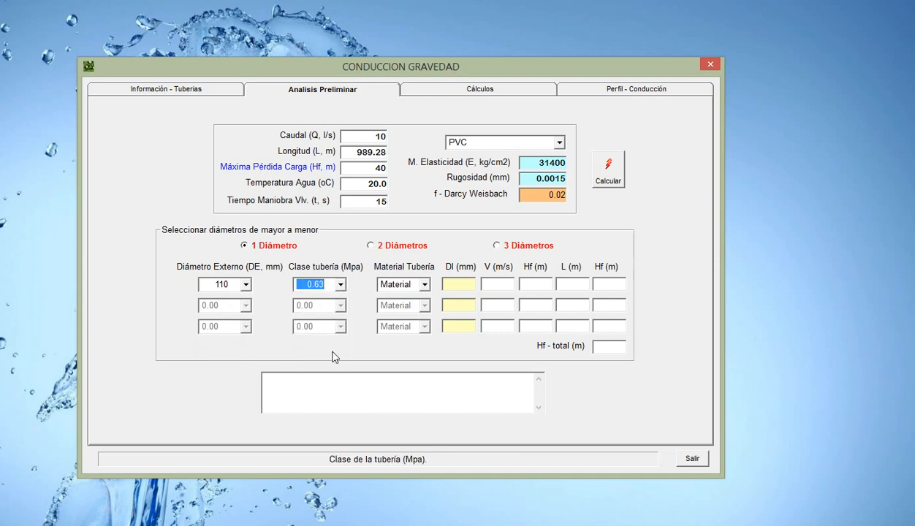
pyautogui.click(425, 285)
pyautogui.click(398, 299)
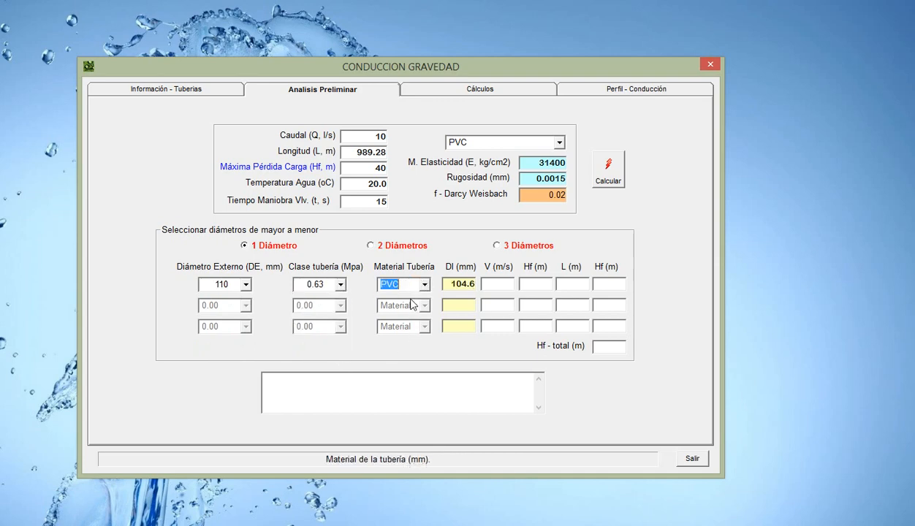
# - Calculate the velocity and total head loss of the single 110 mm pipe over the conduction's full length
pyautogui.click(497, 284)
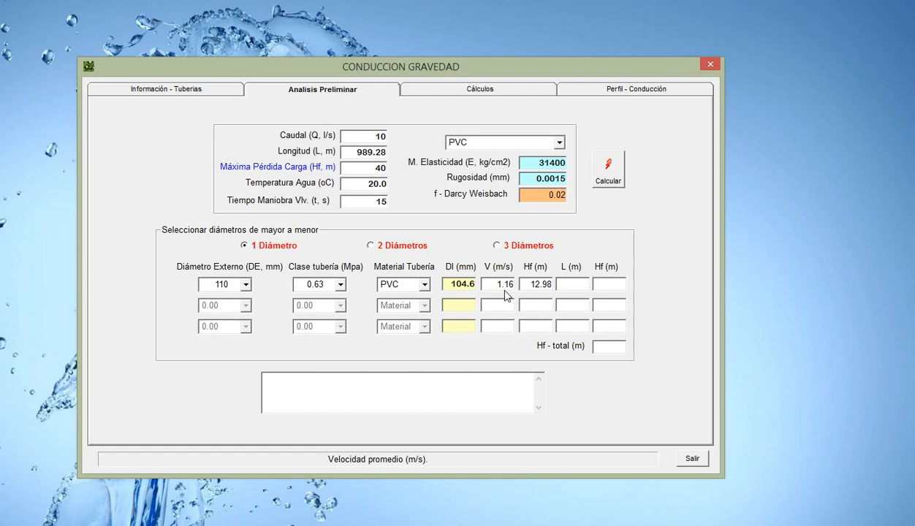
pyautogui.click(538, 289)
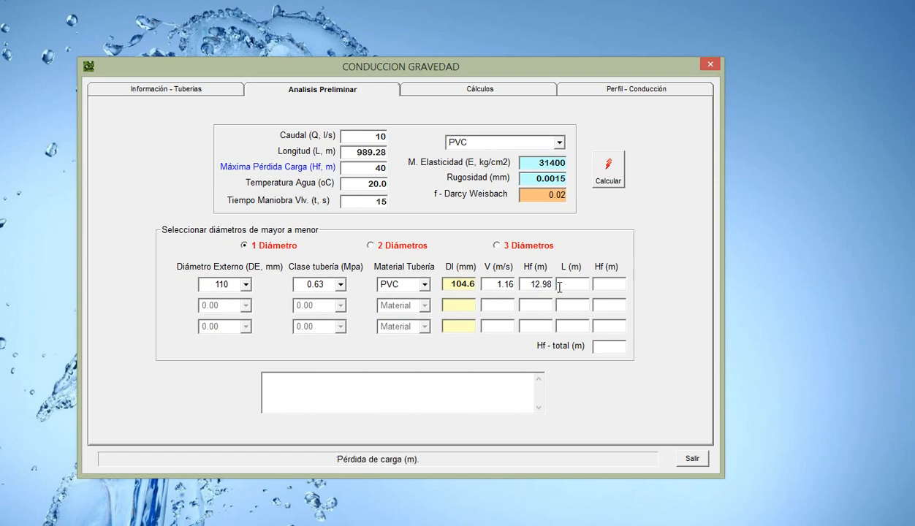
pyautogui.click(574, 285)
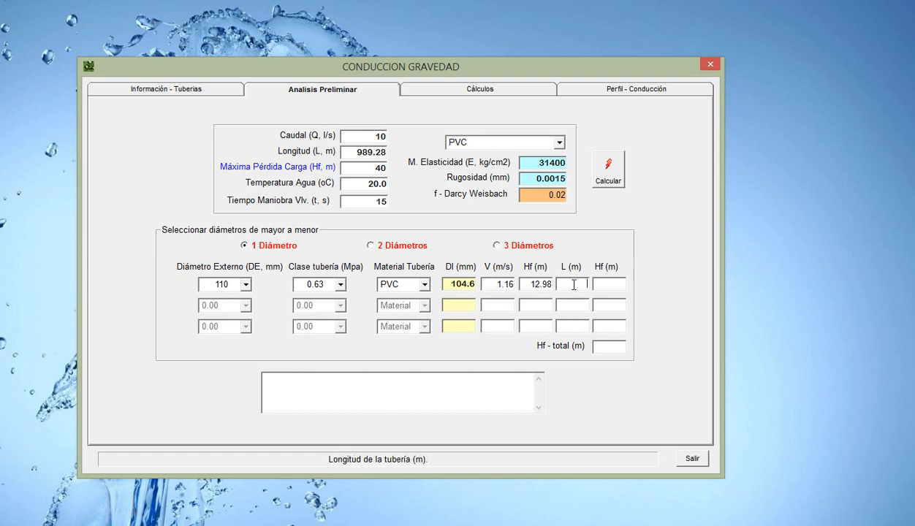
pyautogui.click(607, 178)
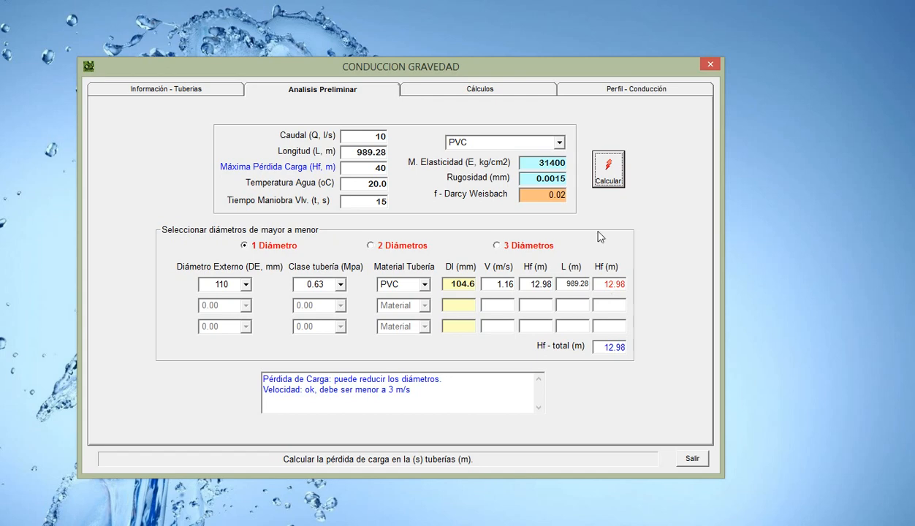
# - Examine the material, class, diameter, thickness, roughness and elasticity columns for all sections in the Cálculos table
pyautogui.click(459, 89)
pyautogui.click(684, 397)
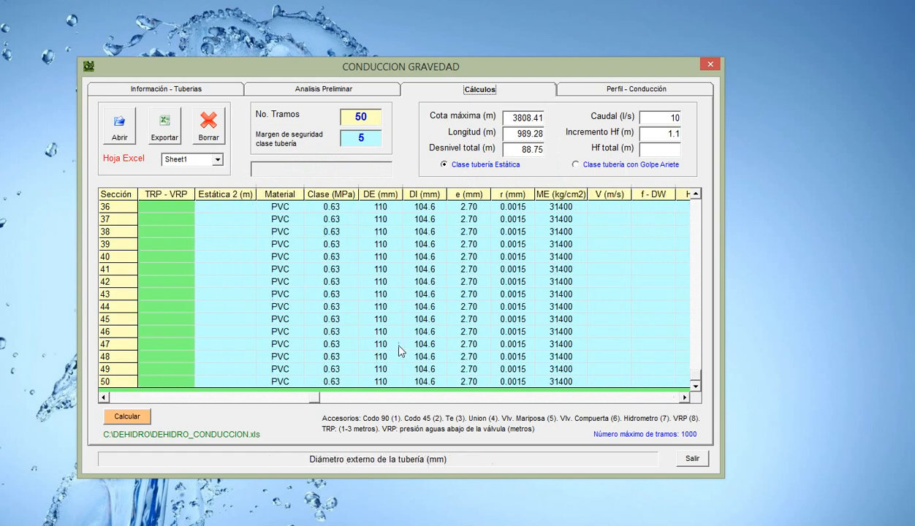
pyautogui.click(103, 397)
pyautogui.click(103, 398)
pyautogui.click(438, 218)
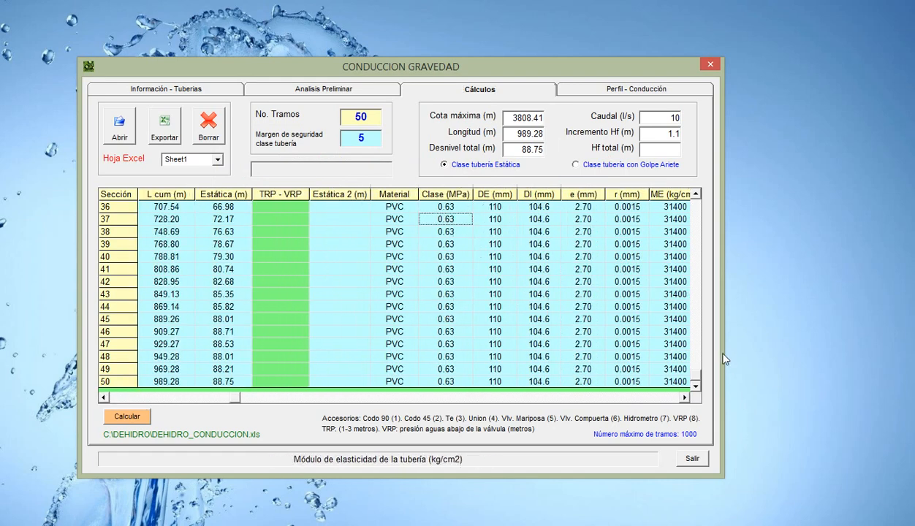
pyautogui.moveTo(696, 385); pyautogui.dragTo(684, 198)
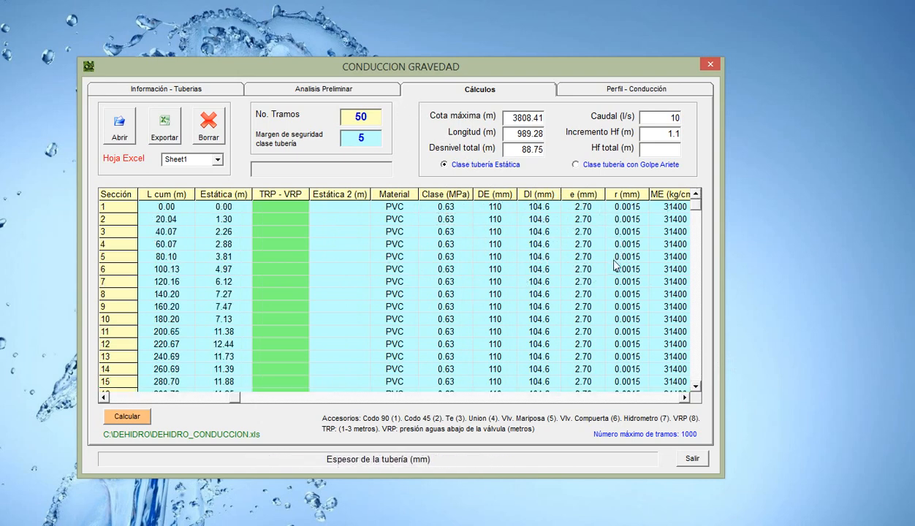
# - Rerun the preliminary head-loss analysis for the single 110 mm PVC pipe and return to the section calculations
pyautogui.click(339, 89)
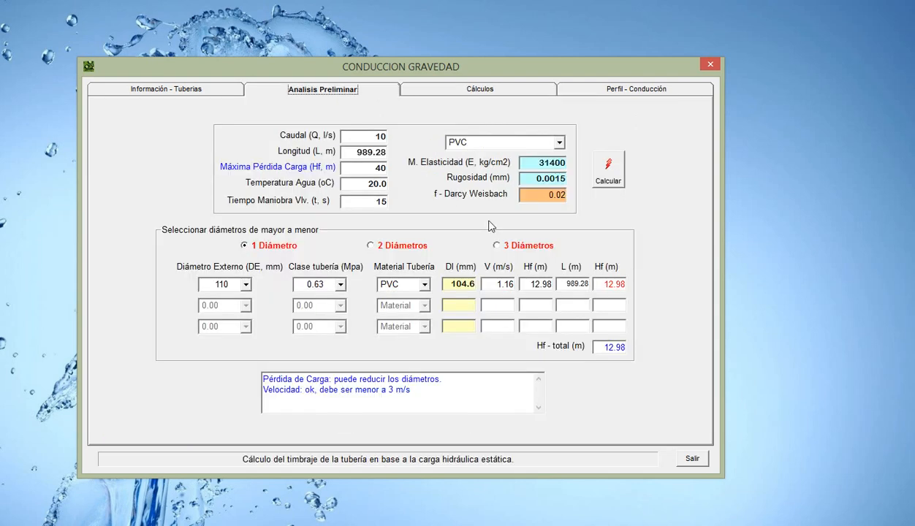
pyautogui.click(611, 180)
pyautogui.click(501, 92)
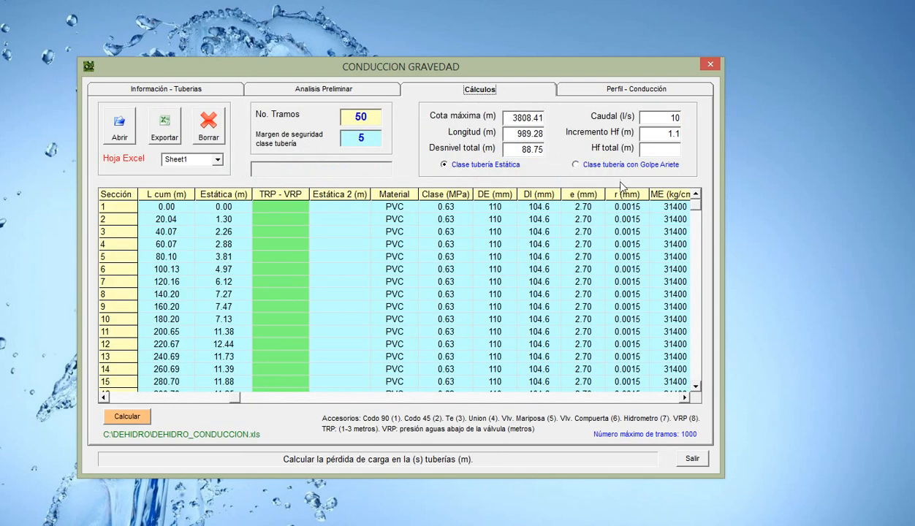
# - Calculate the conduction for all sections with the Clase tubería Estática option
pyautogui.click(489, 208)
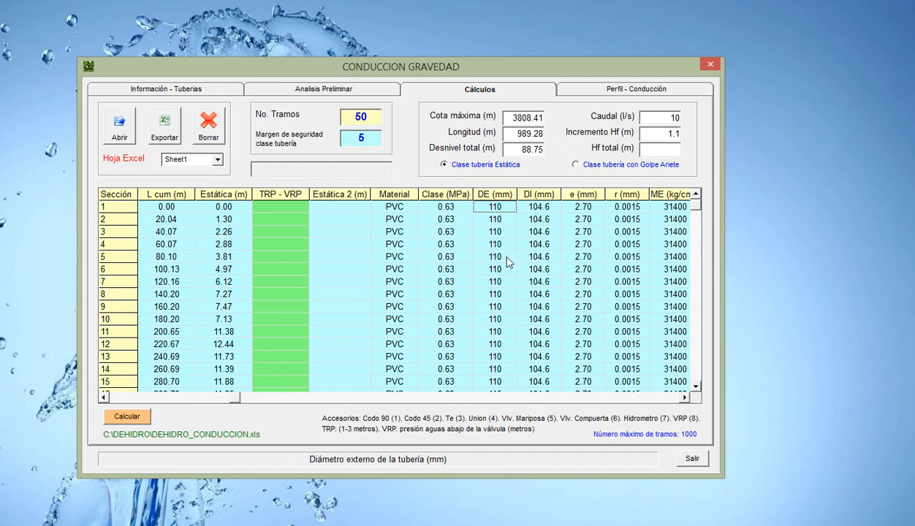
pyautogui.click(685, 397)
pyautogui.click(685, 398)
pyautogui.click(685, 398)
pyautogui.click(686, 398)
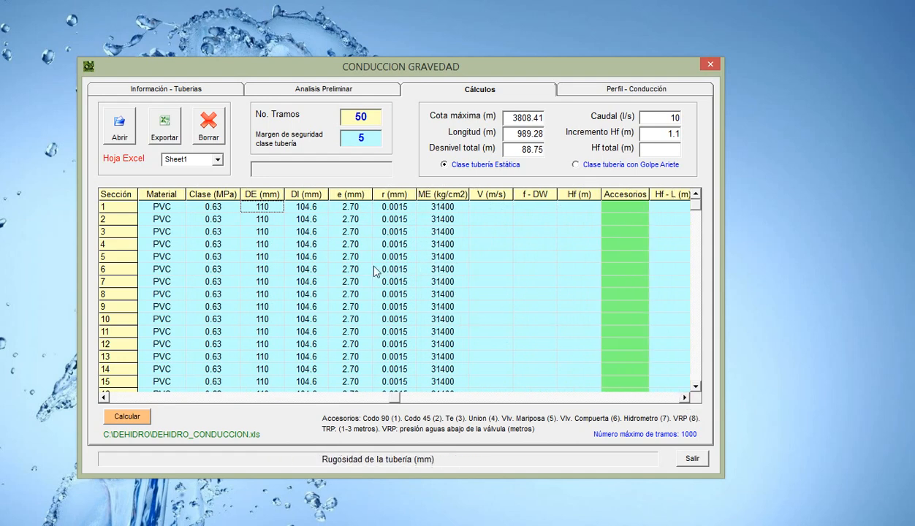
pyautogui.click(130, 418)
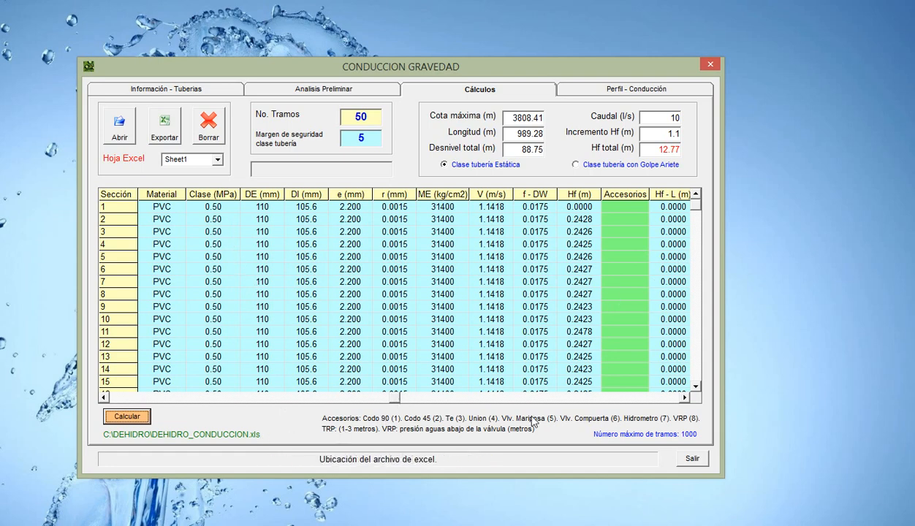
# - Examine the calculated head loss and hydraulic load of every section, and inspect the conduction profile
pyautogui.click(695, 386)
pyautogui.click(696, 386)
pyautogui.moveTo(696, 387); pyautogui.dragTo(695, 196)
pyautogui.click(686, 398)
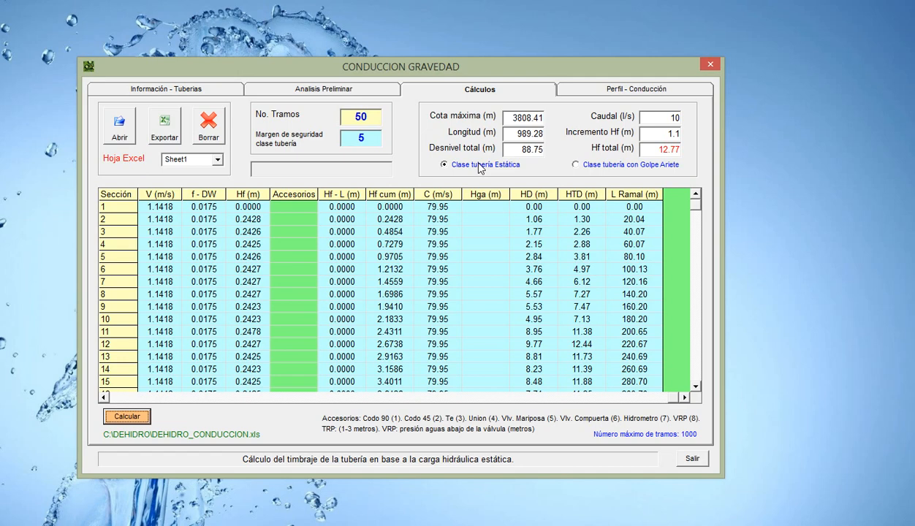
pyautogui.click(569, 89)
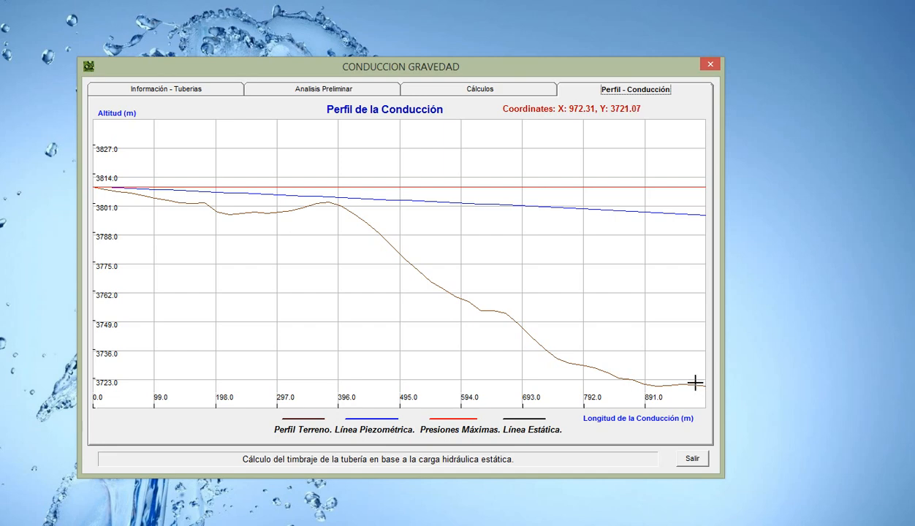
# - Recalculate the conduction's sections with the Clase tubería con Golpe Ariete option
pyautogui.click(487, 94)
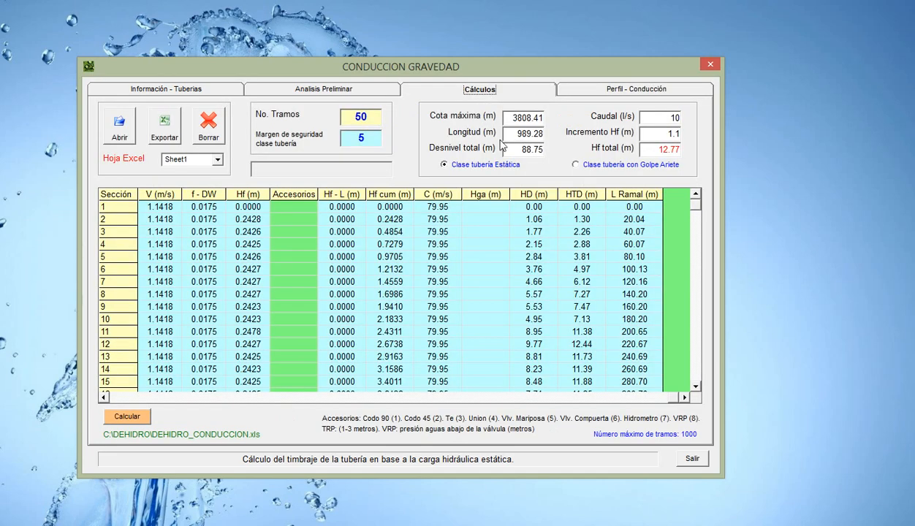
pyautogui.click(574, 164)
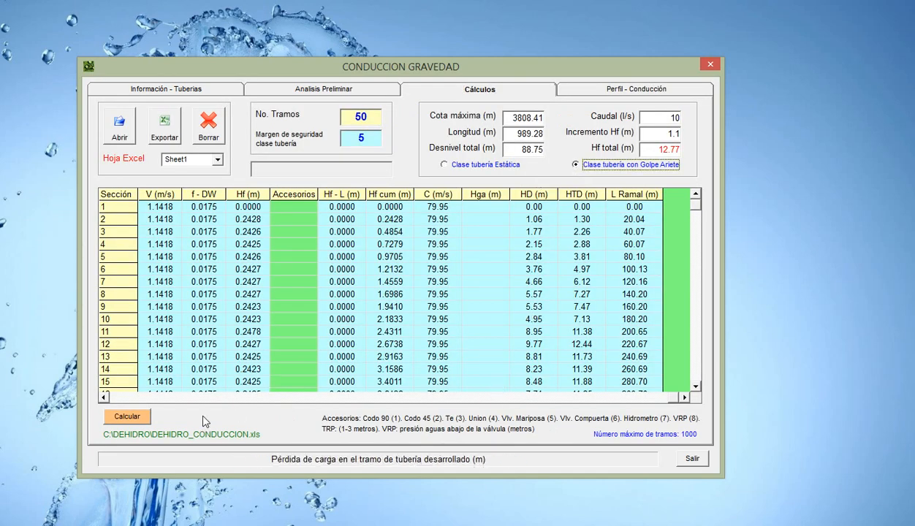
pyautogui.click(143, 418)
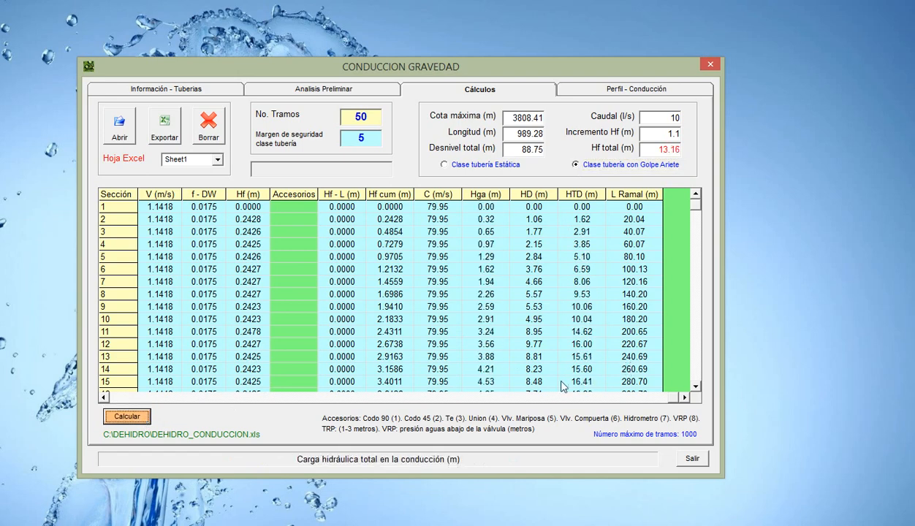
# - Examine the pipe classes assigned to the lower sections down to section 50, and view the water-hammer profile
pyautogui.moveTo(695, 387); pyautogui.dragTo(695, 387)
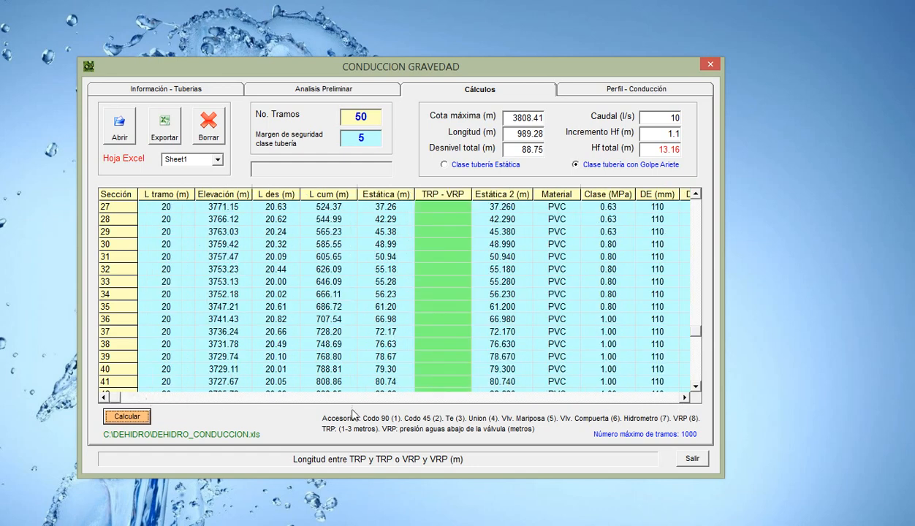
pyautogui.click(130, 396)
pyautogui.click(684, 396)
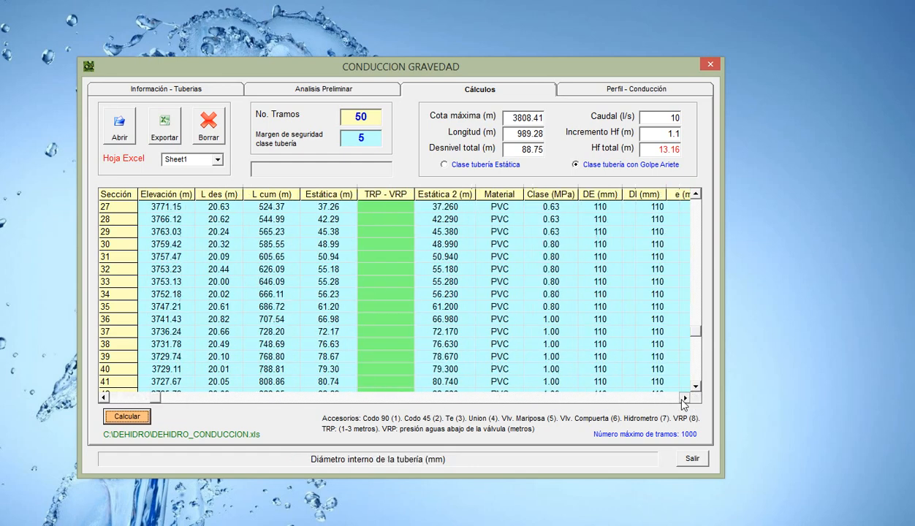
pyautogui.click(684, 396)
pyautogui.click(495, 309)
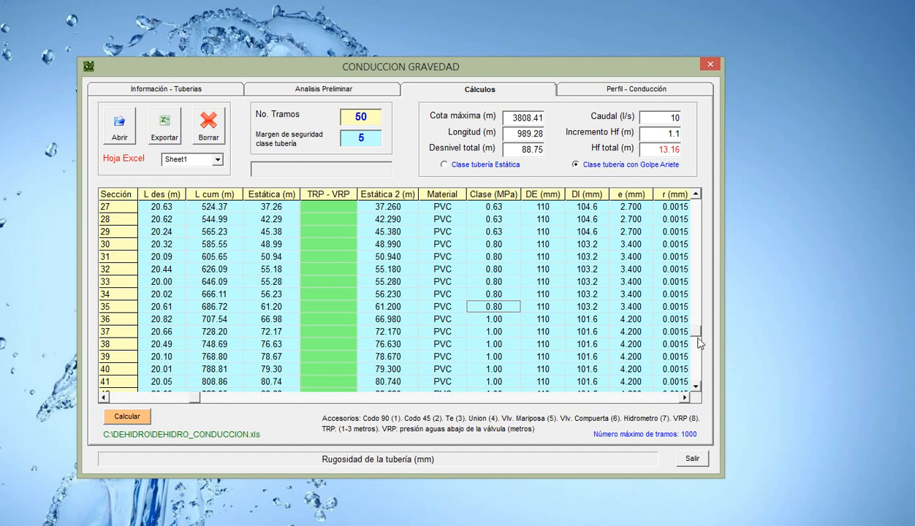
pyautogui.scroll(-3, 695, 393)
pyautogui.click(494, 331)
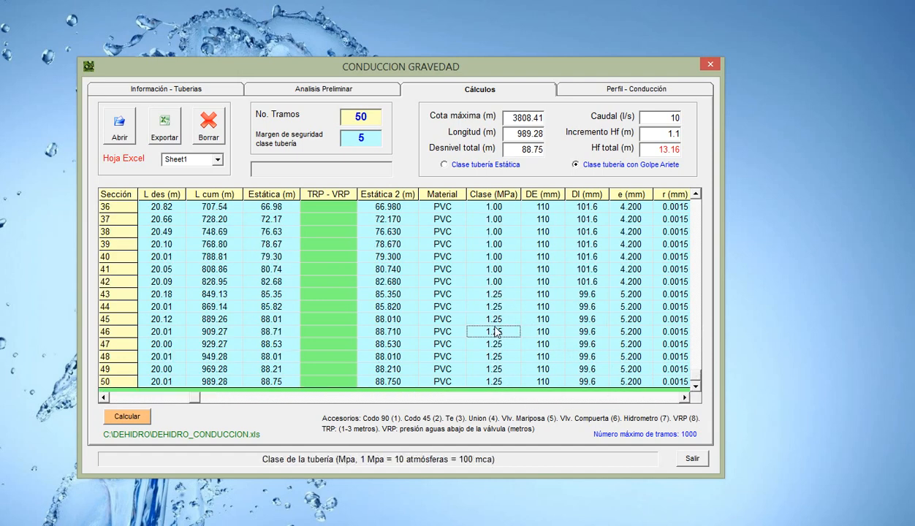
pyautogui.click(575, 90)
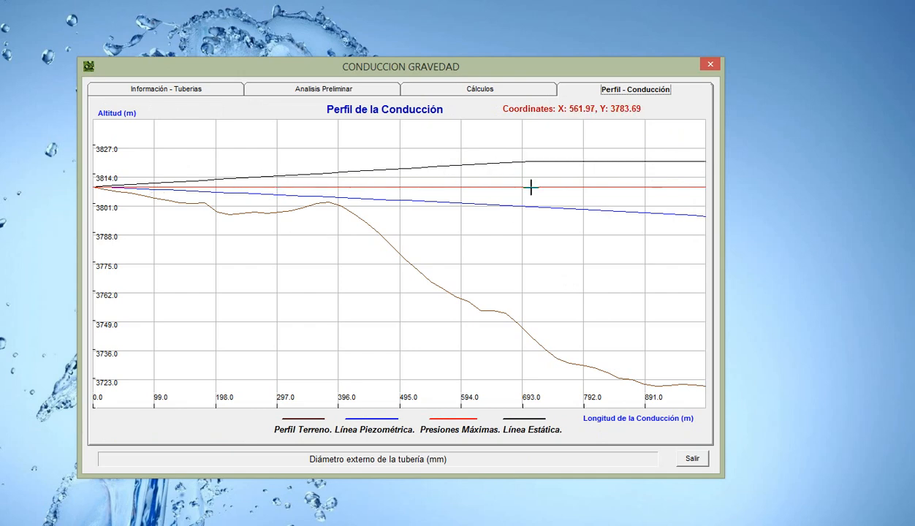
# - Switch the section calculation back to Clase tubería Estática and recalculate the conduction
pyautogui.click(528, 89)
pyautogui.click(508, 167)
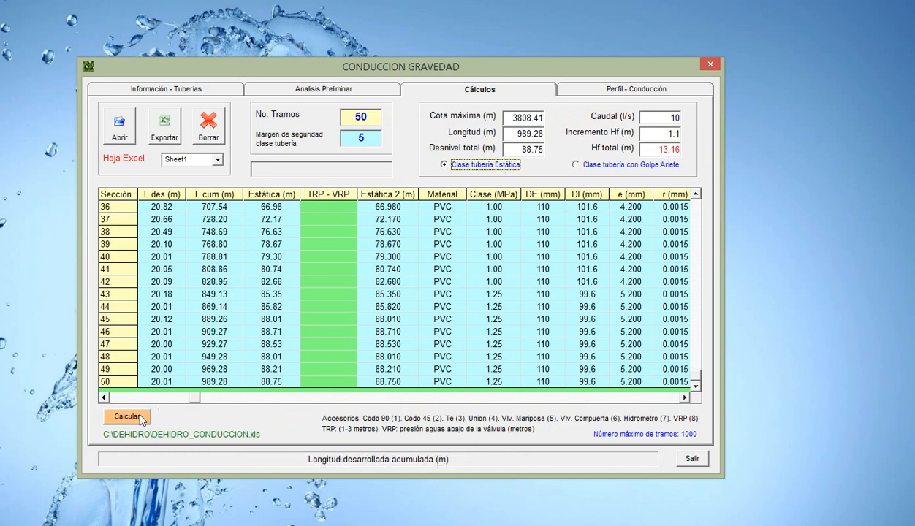
pyautogui.click(127, 416)
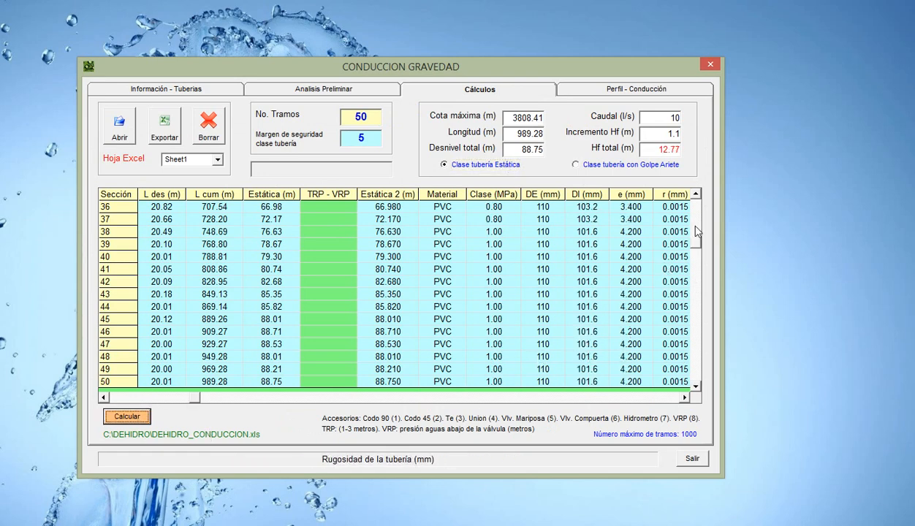
# - Examine the recalculated section results from section 1 to the HD hydraulic load of section 50
pyautogui.moveTo(695, 233); pyautogui.dragTo(695, 201)
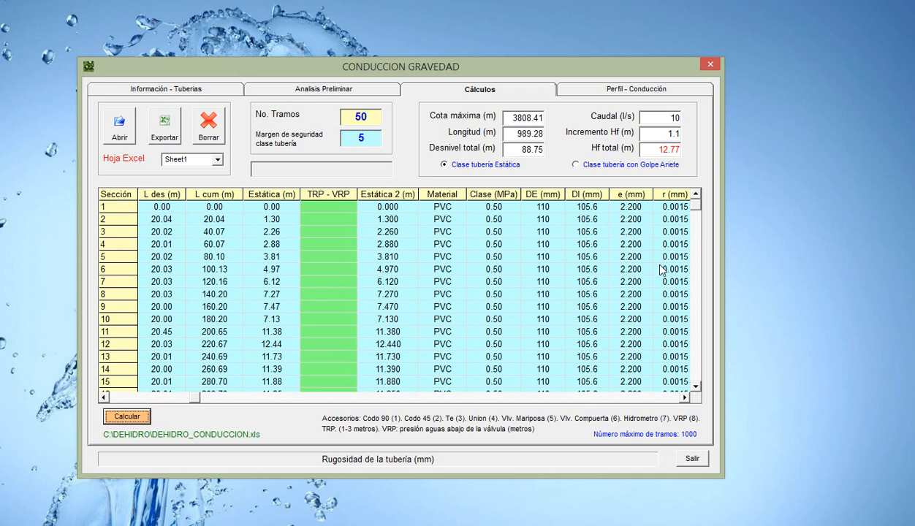
pyautogui.moveTo(685, 398); pyautogui.dragTo(685, 398)
pyautogui.click(684, 398)
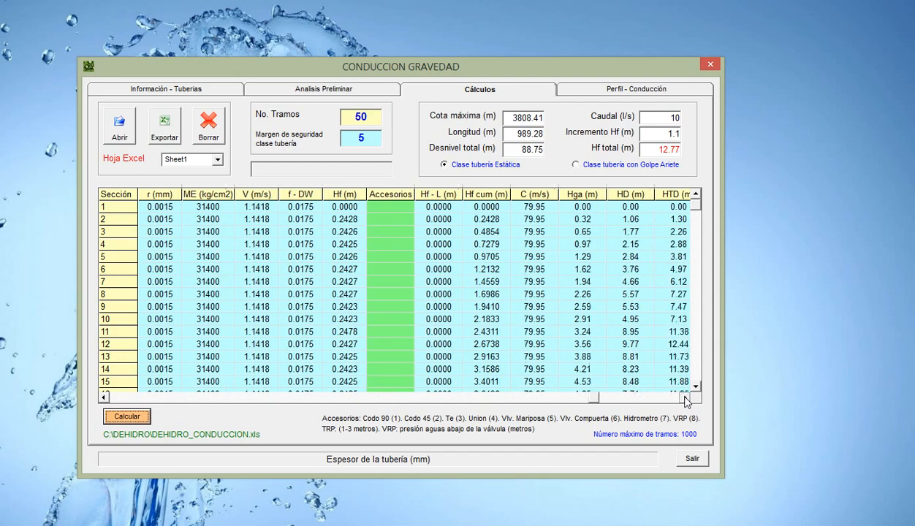
pyautogui.click(684, 398)
pyautogui.click(696, 387)
pyautogui.moveTo(696, 387); pyautogui.dragTo(696, 381)
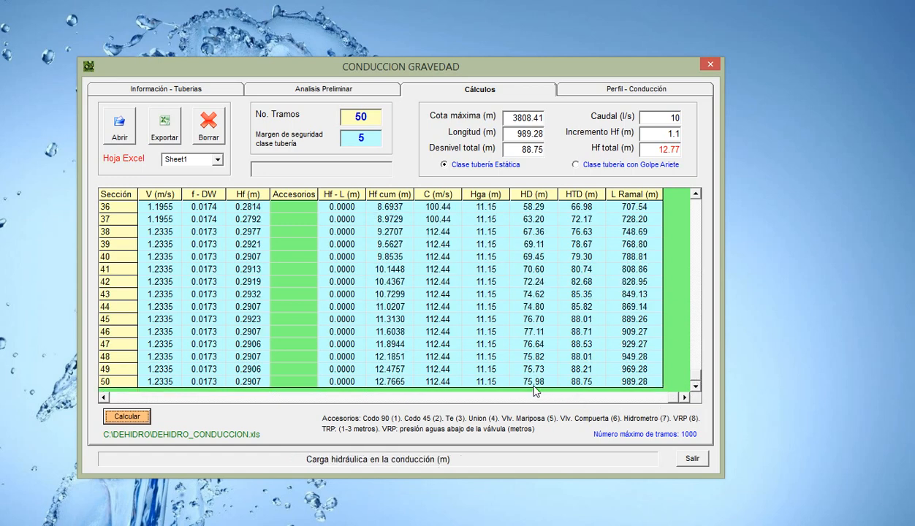
pyautogui.click(532, 379)
# - Set Incremento Hf to 1.0 and recalculate the conduction
pyautogui.click(666, 134)
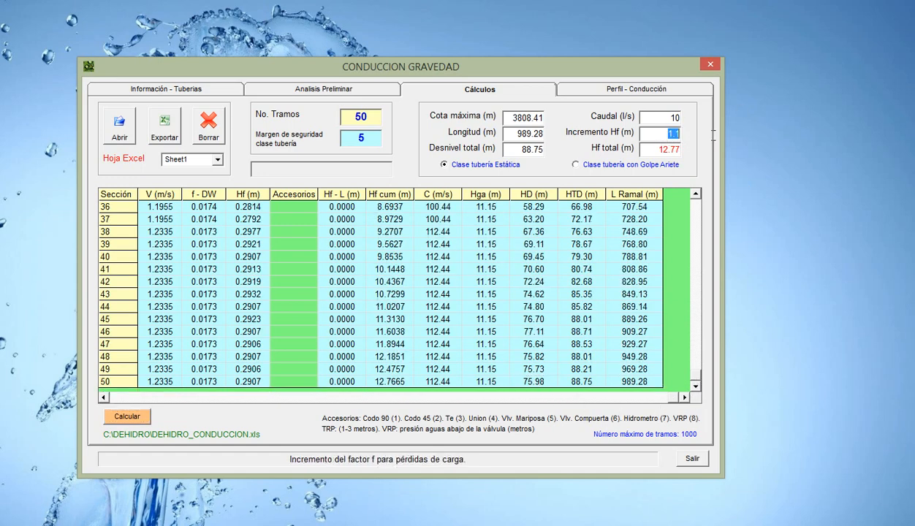
pyautogui.write('1.0')
pyautogui.click(132, 417)
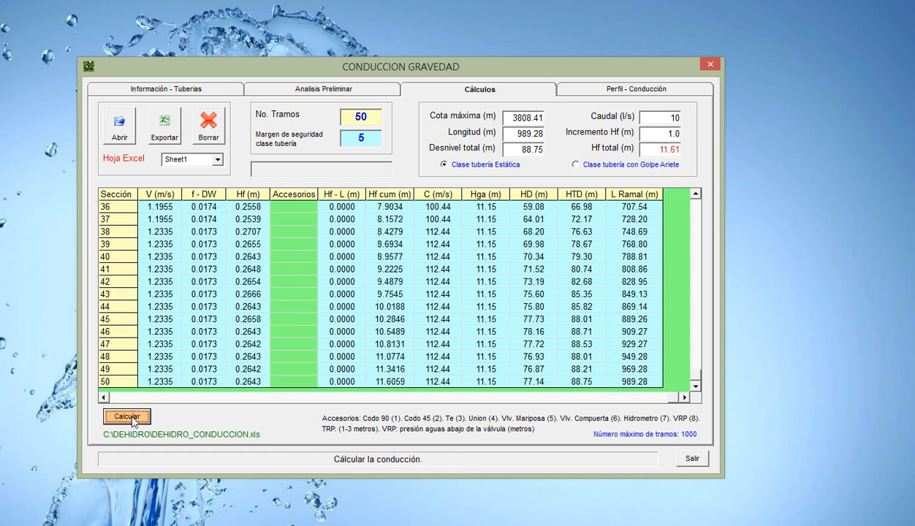
# - Check the HD values of sections 47 and 50, and compare them with the conduction profile
pyautogui.click(547, 349)
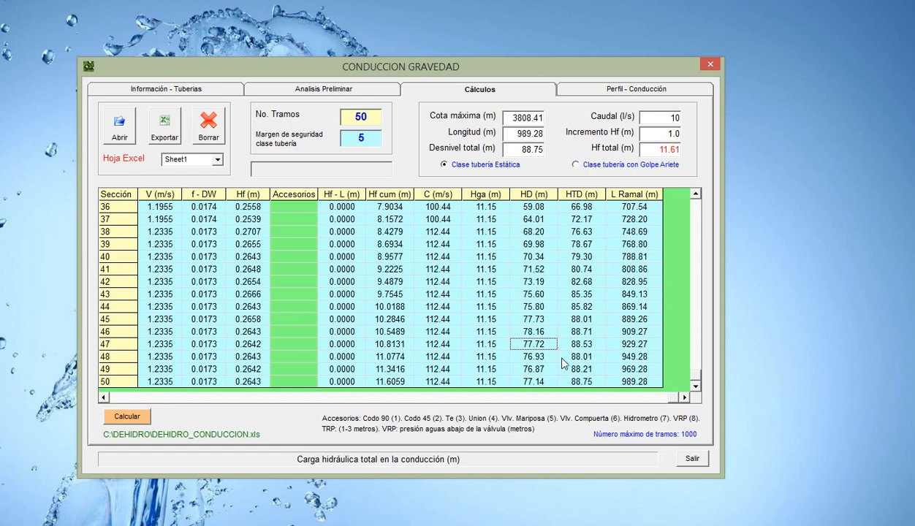
pyautogui.click(541, 382)
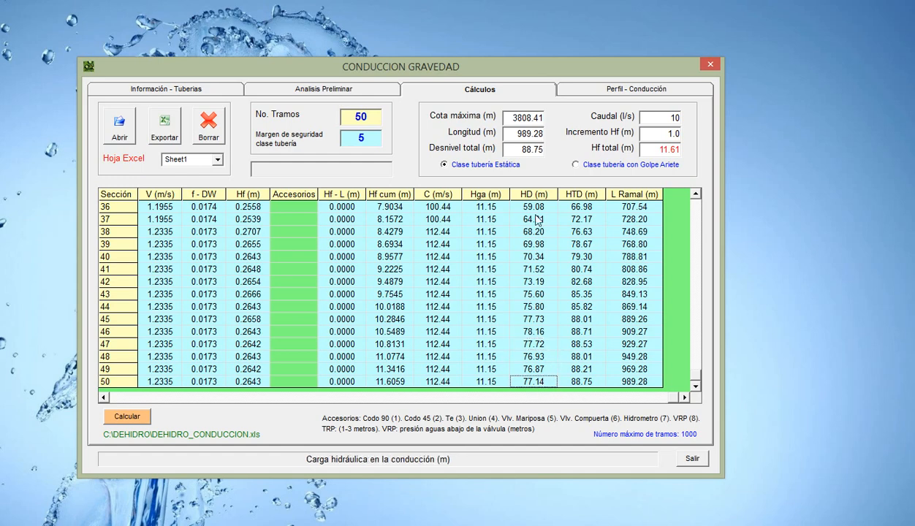
pyautogui.click(577, 93)
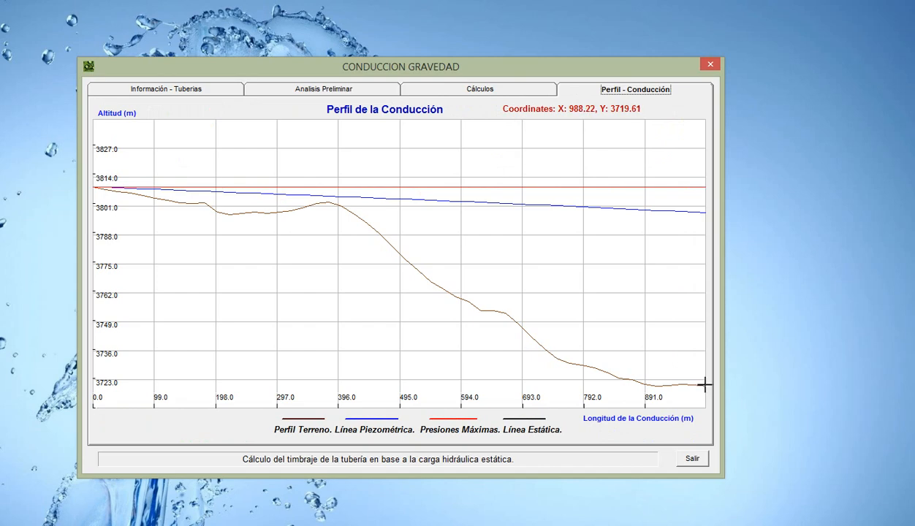
pyautogui.click(523, 92)
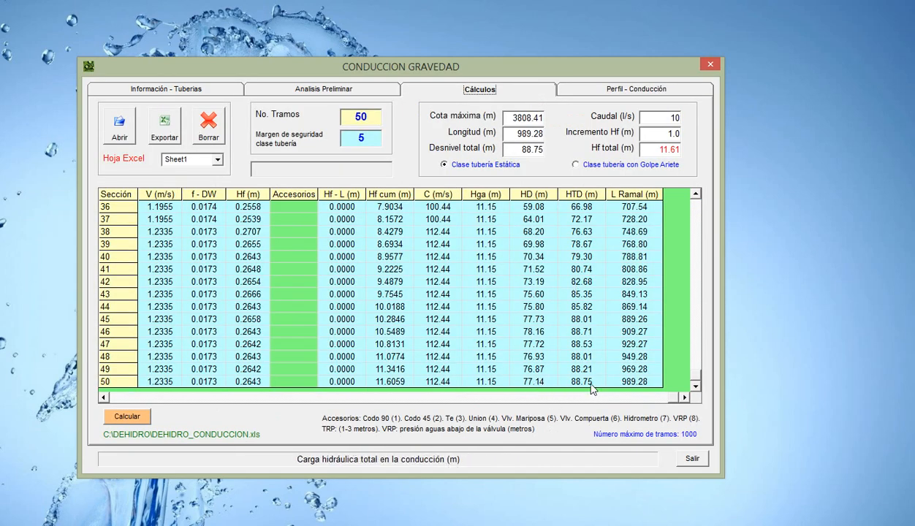
# - Switch to EPANET and inspect the conduccion.net node pressures up to the final node, including those at 1:00 Hrs
pyautogui.moveTo(914, 117); pyautogui.dragTo(450, 25)
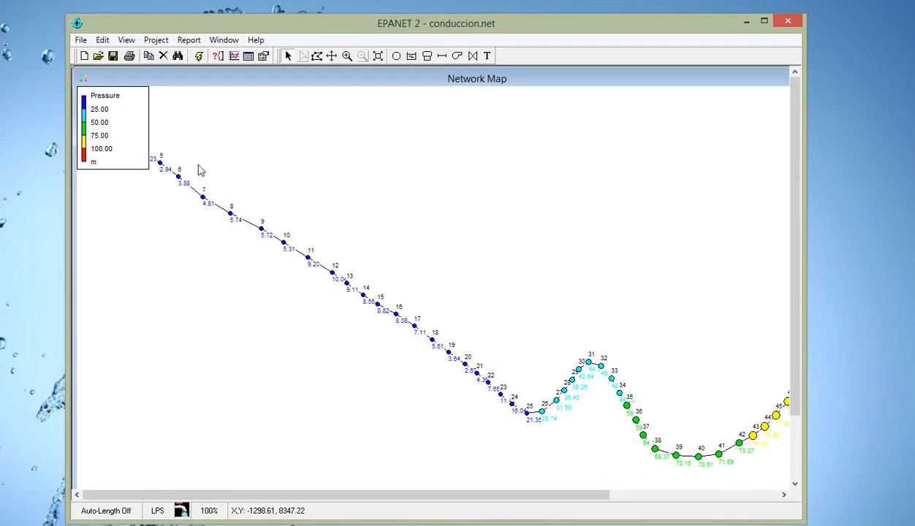
pyautogui.moveTo(129, 93); pyautogui.dragTo(143, 249)
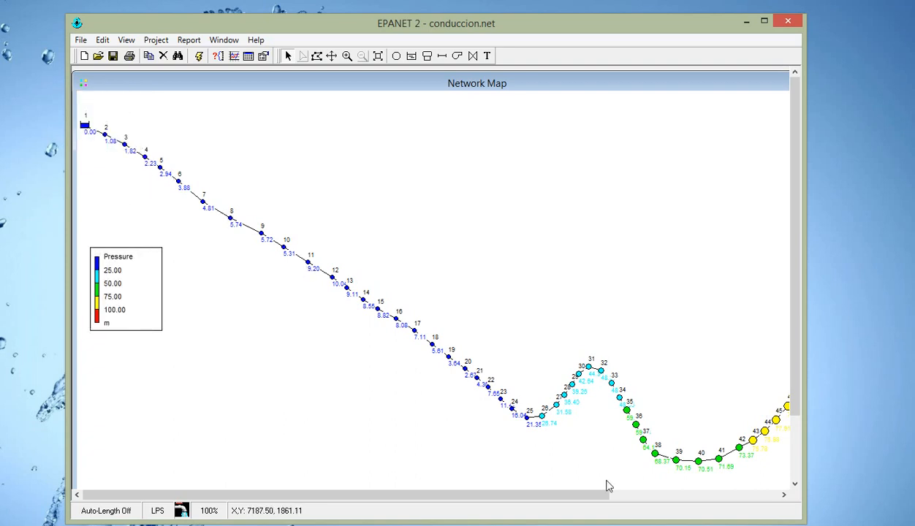
pyautogui.moveTo(603, 501); pyautogui.dragTo(776, 508)
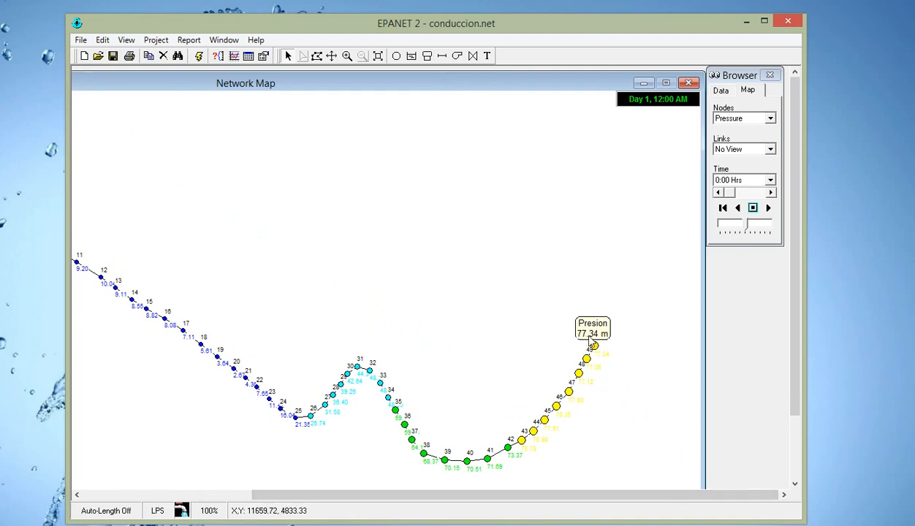
pyautogui.moveTo(567, 26); pyautogui.dragTo(568, 30)
pyautogui.moveTo(577, 84); pyautogui.dragTo(575, 36)
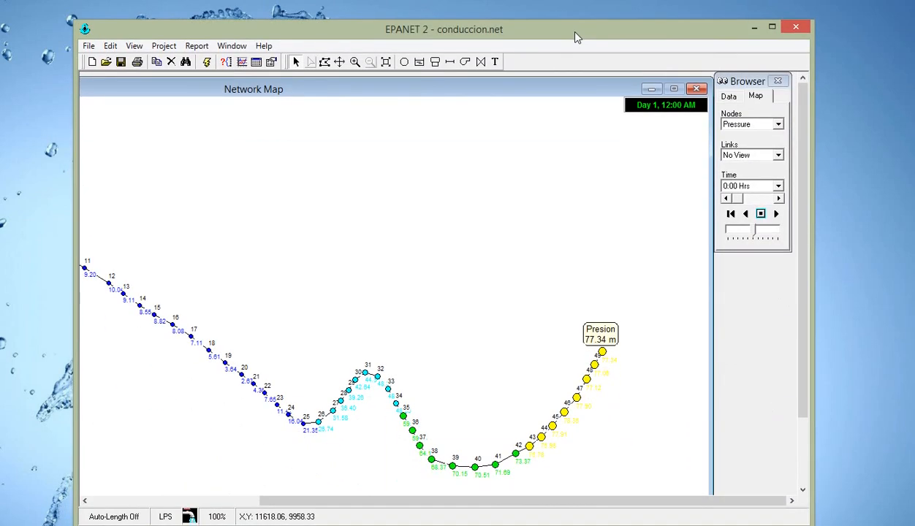
pyautogui.click(779, 198)
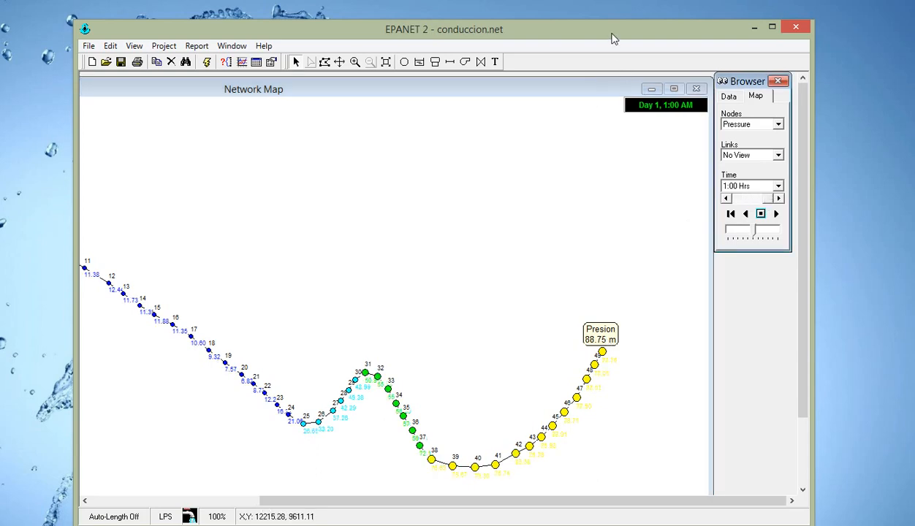
pyautogui.moveTo(613, 39)
pyautogui.mouseDown()
pyautogui.moveTo(628, 453)
pyautogui.moveTo(633, 66)
pyautogui.moveTo(622, 35)
pyautogui.mouseUp()
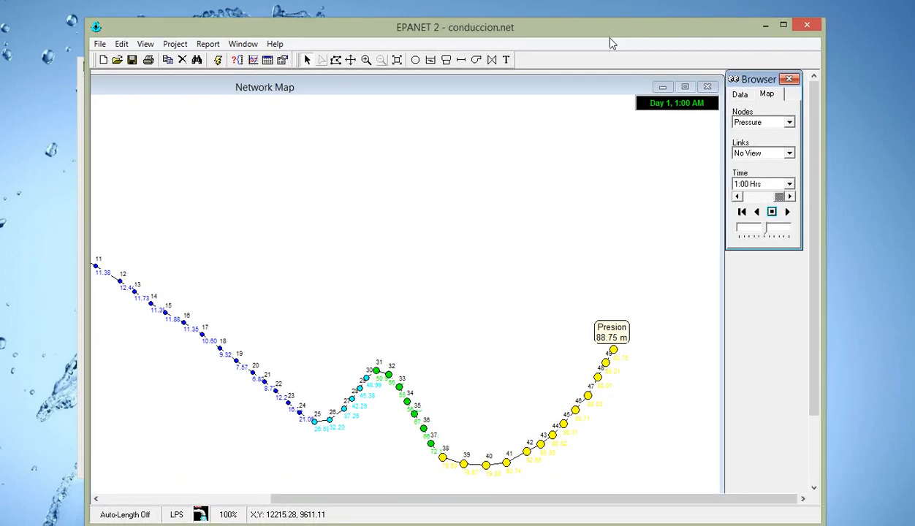
# - Switch back to DEHIDRO, view the conduction profile again and return to the section calculations
pyautogui.click(764, 24)
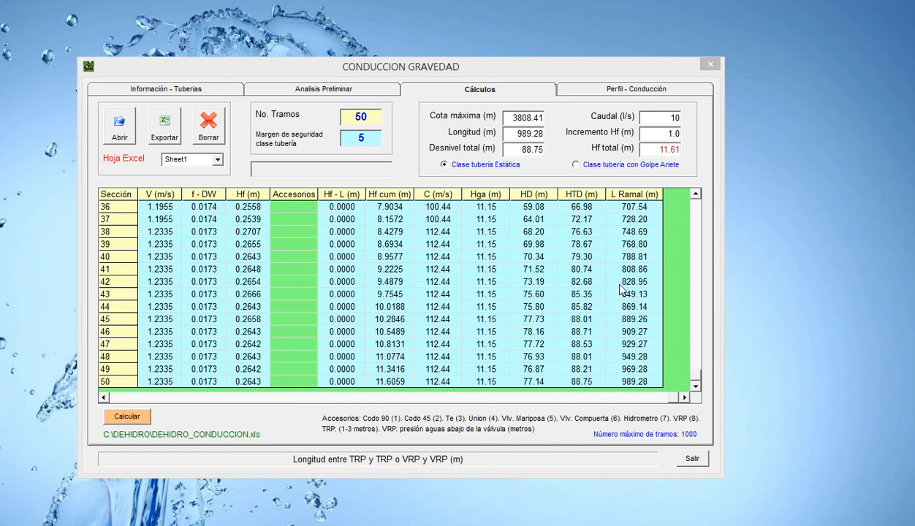
pyautogui.click(593, 91)
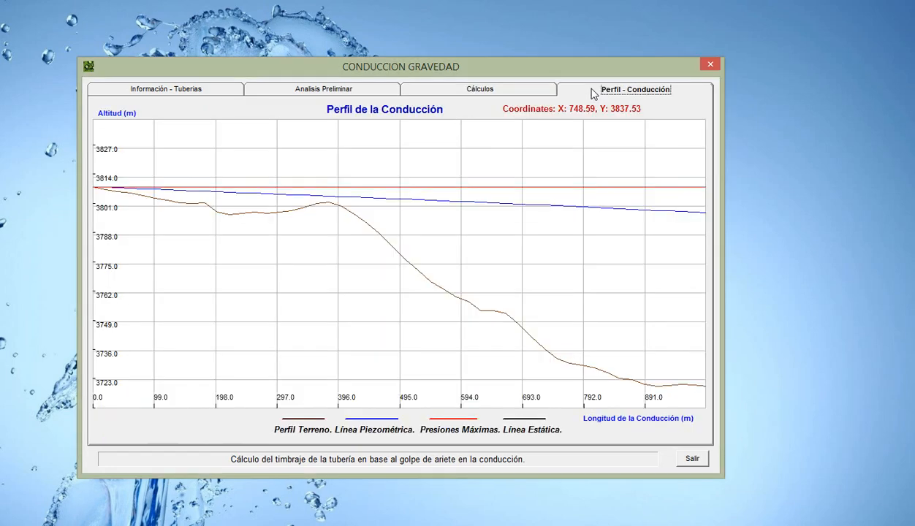
pyautogui.click(479, 91)
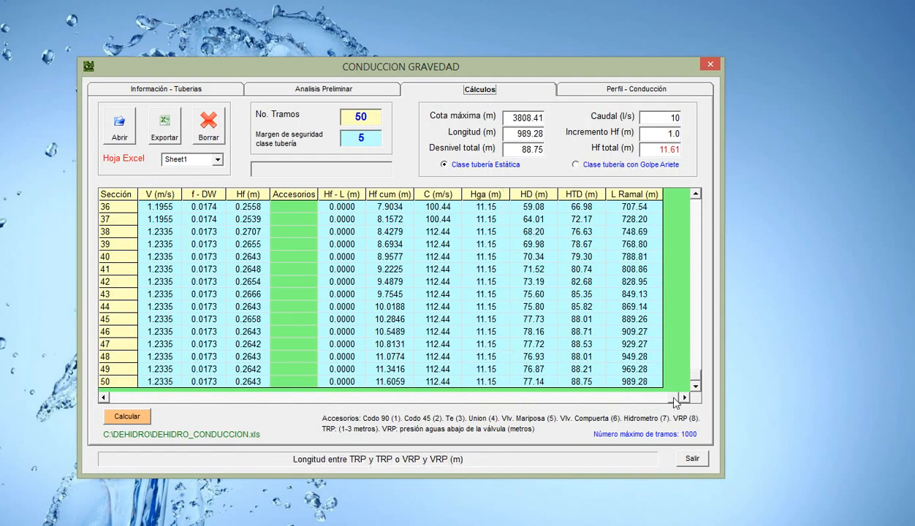
# - Set Incremento Hf to 1.1 and recalculate the conduction
pyautogui.moveTo(673, 398); pyautogui.dragTo(106, 394)
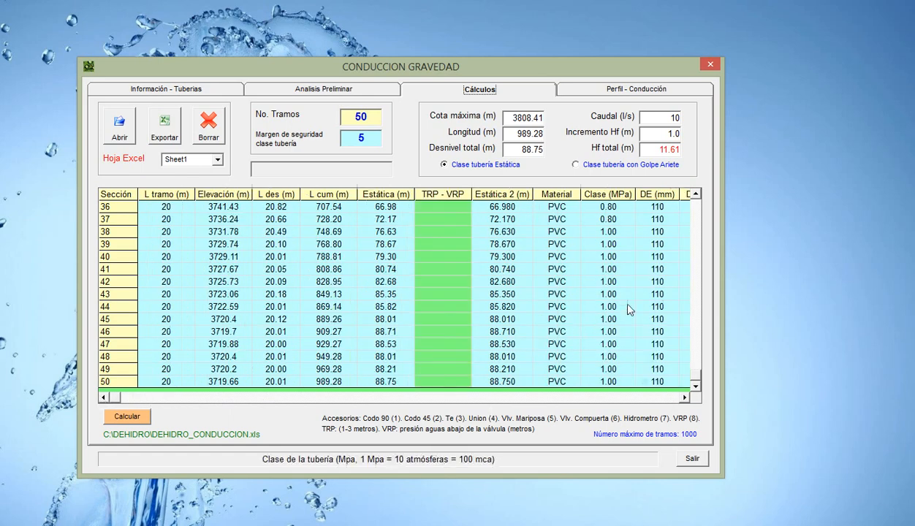
pyautogui.moveTo(695, 375); pyautogui.dragTo(699, 194)
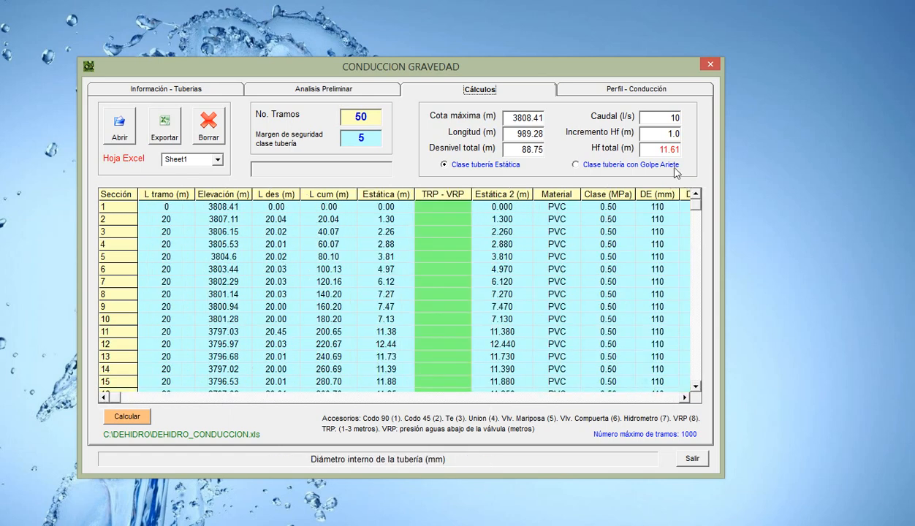
pyautogui.moveTo(665, 135); pyautogui.dragTo(688, 135)
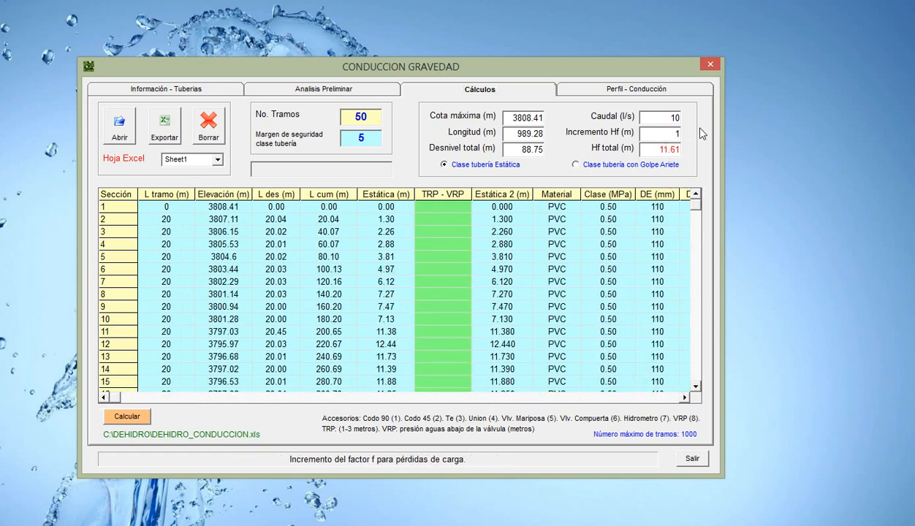
pyautogui.click(146, 416)
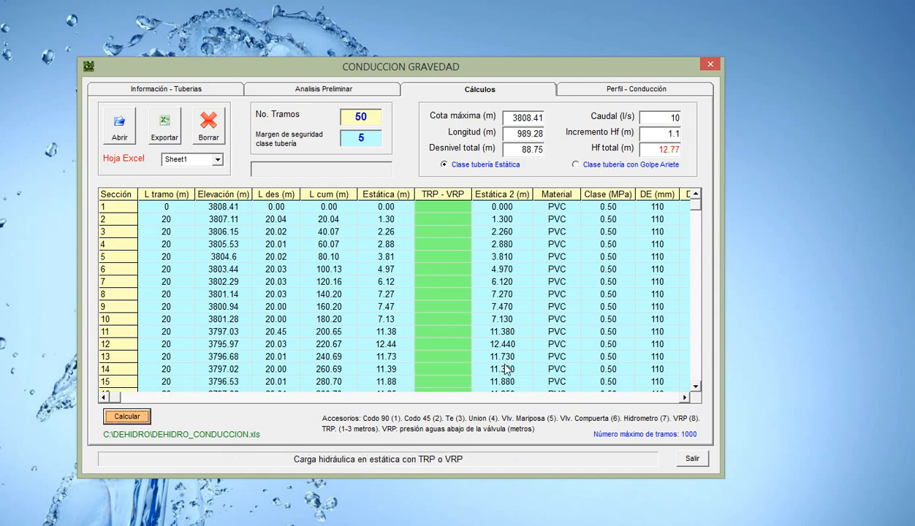
# - Look over the TRP - VRP cells of the first sections and check the middle stretch of the conduction profile
pyautogui.click(438, 232)
pyautogui.click(445, 320)
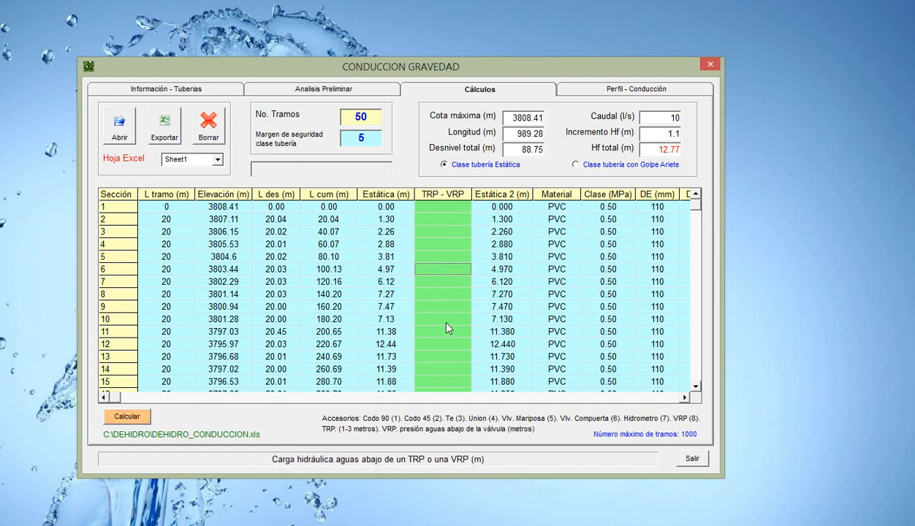
pyautogui.scroll(-1, 676, 380)
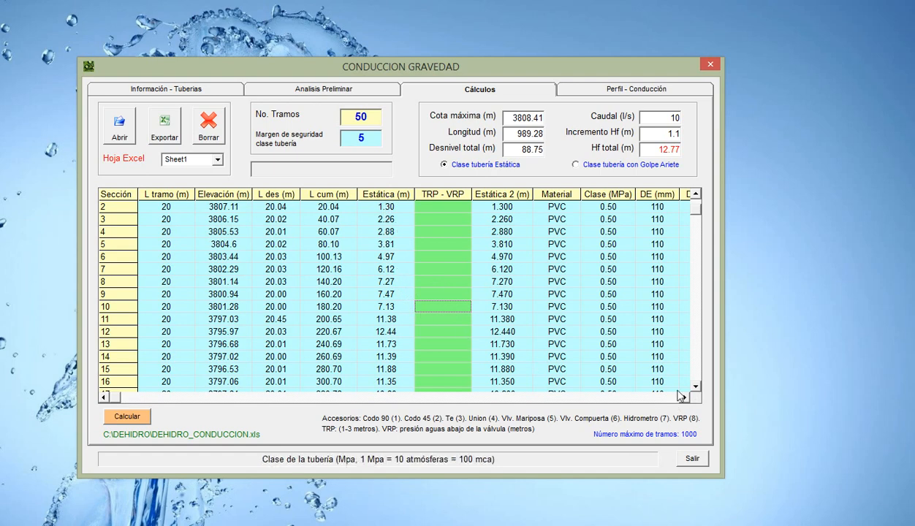
pyautogui.scroll(-1, 656, 330)
pyautogui.click(569, 89)
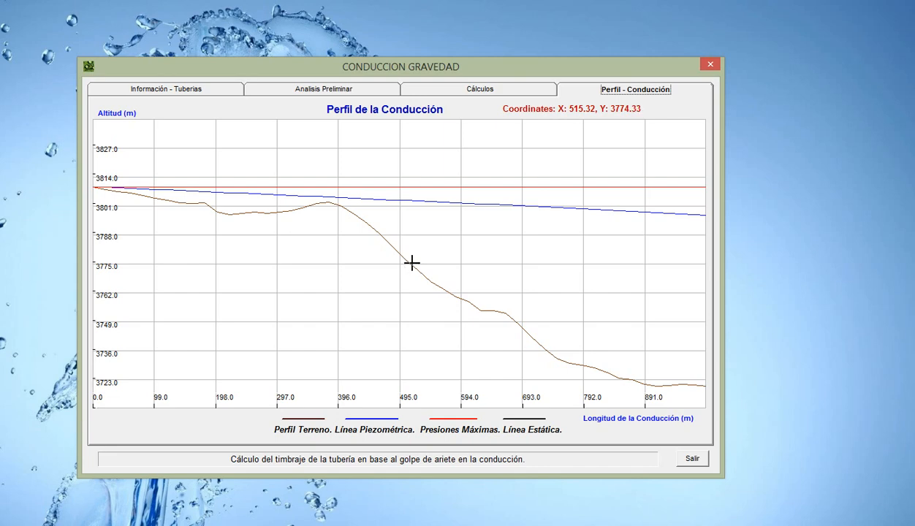
pyautogui.click(440, 89)
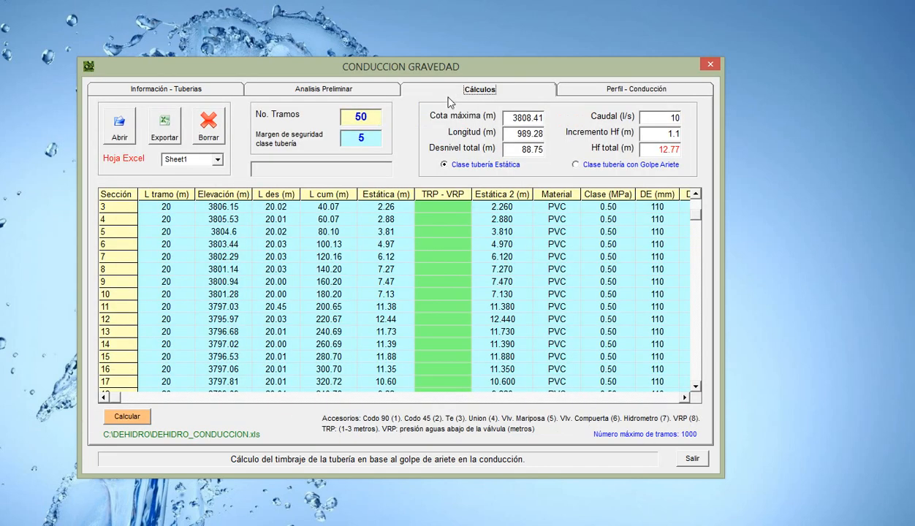
# - Enter 1 as the TRP - VRP value of section 26 and recalculate the conduction
pyautogui.click(448, 257)
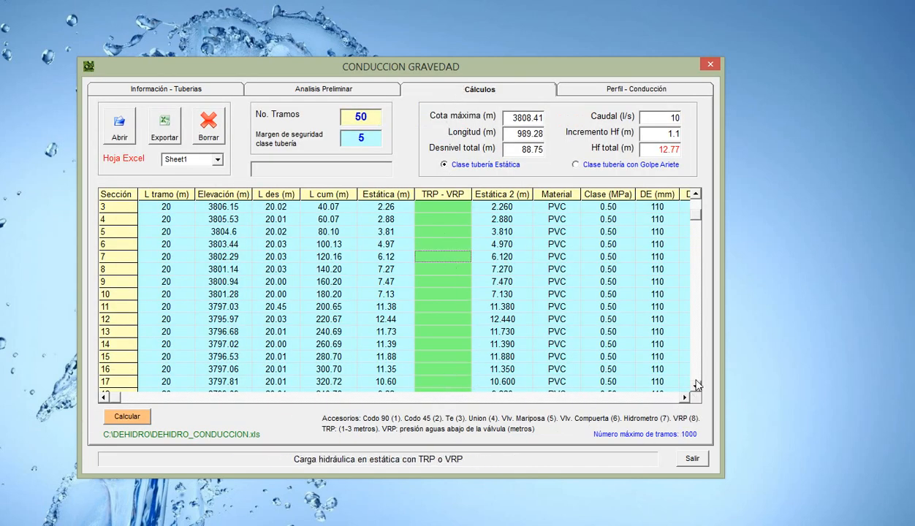
pyautogui.scroll(-5, 399, 259)
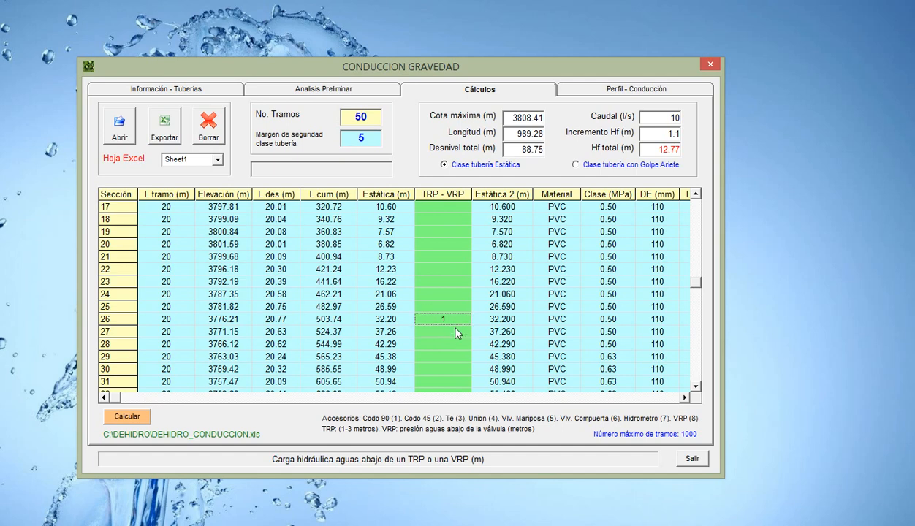
pyautogui.click(127, 416)
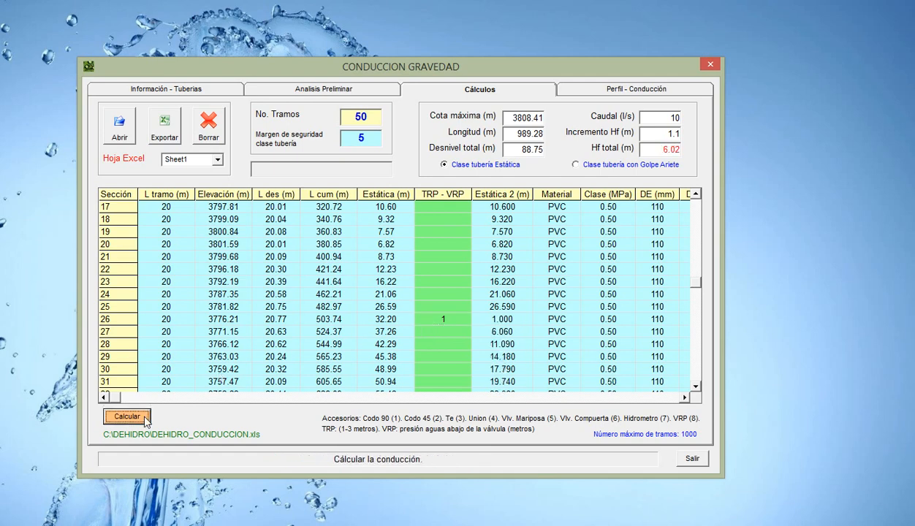
# - Check the conduction profile and the hydraulic results of the final sections, and switch to the conduccion.net model in EPANET
pyautogui.click(592, 91)
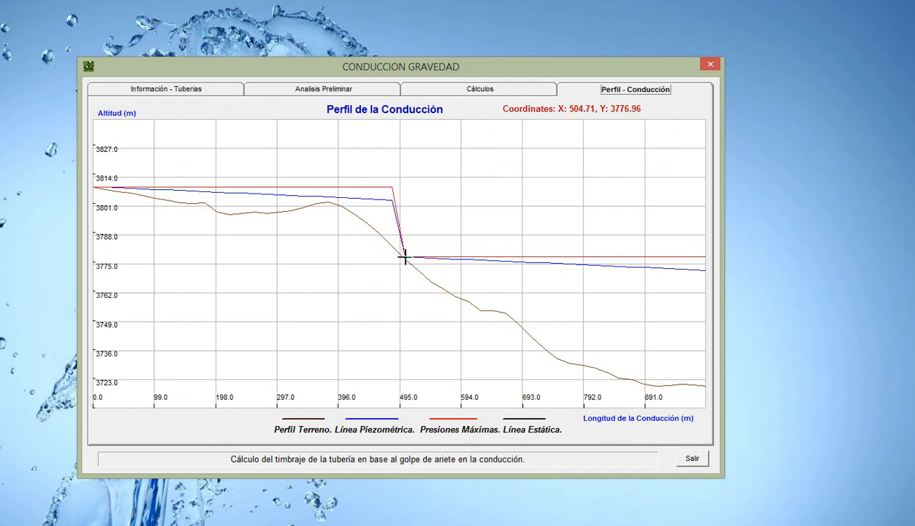
pyautogui.click(475, 91)
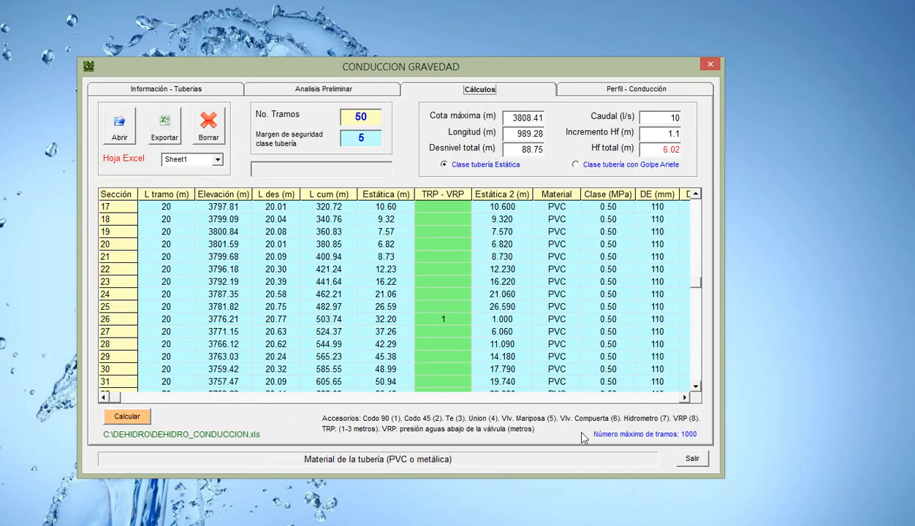
pyautogui.moveTo(107, 395); pyautogui.dragTo(694, 399)
pyautogui.scroll(-7, 696, 390)
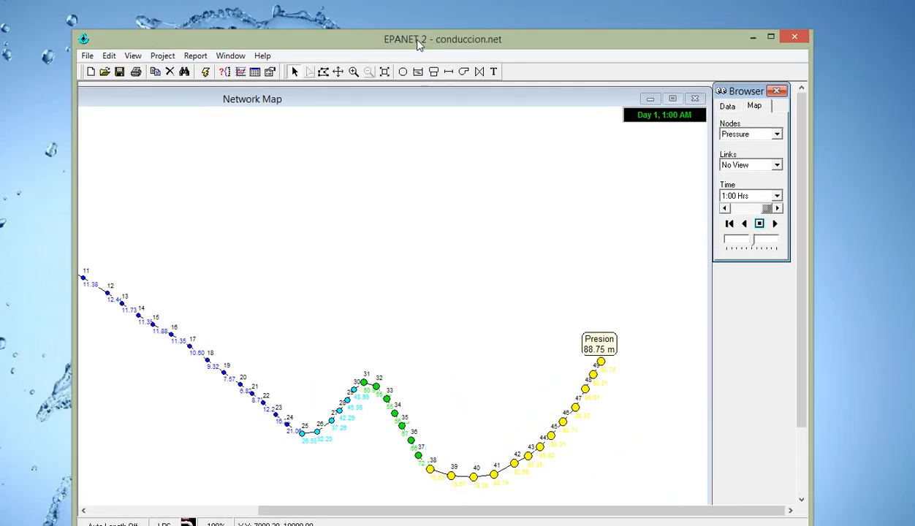
# - Add a junction to the network map right beside junction 26, on the side towards junction 27
pyautogui.click(353, 72)
pyautogui.click(334, 443)
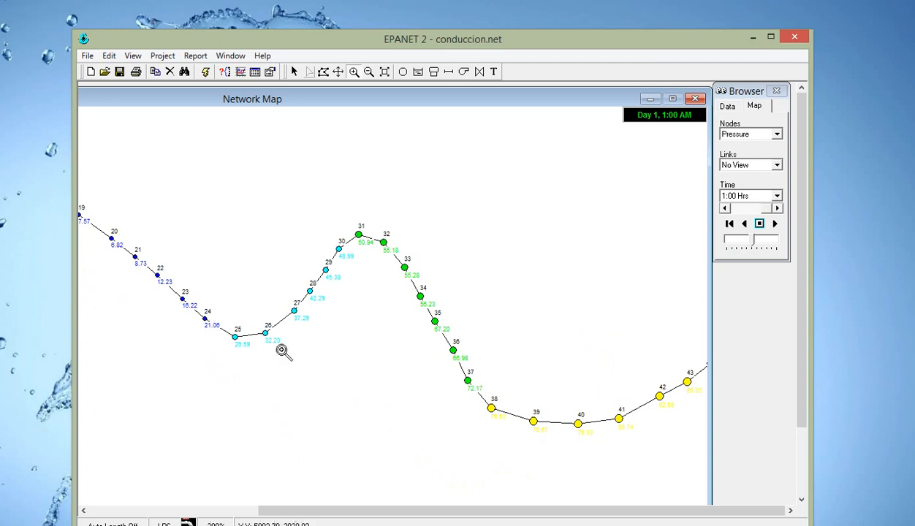
pyautogui.click(284, 347)
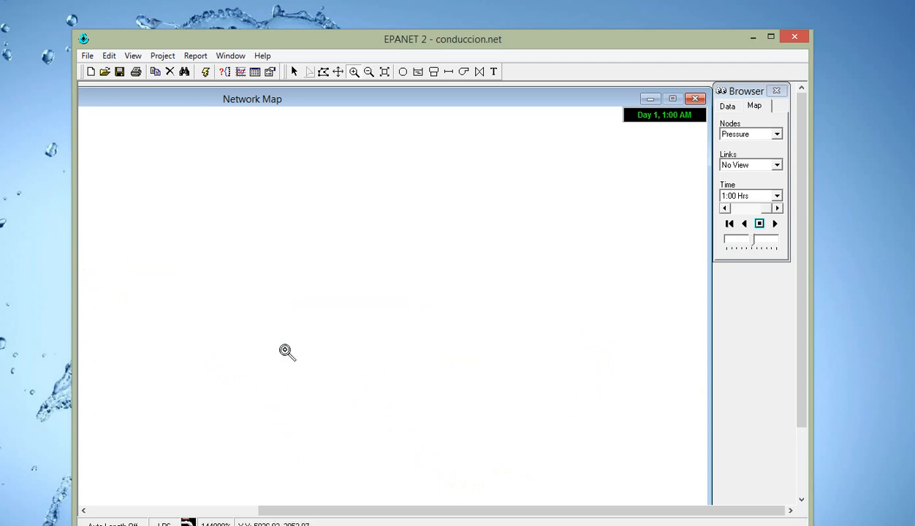
pyautogui.click(369, 72)
pyautogui.click(305, 358)
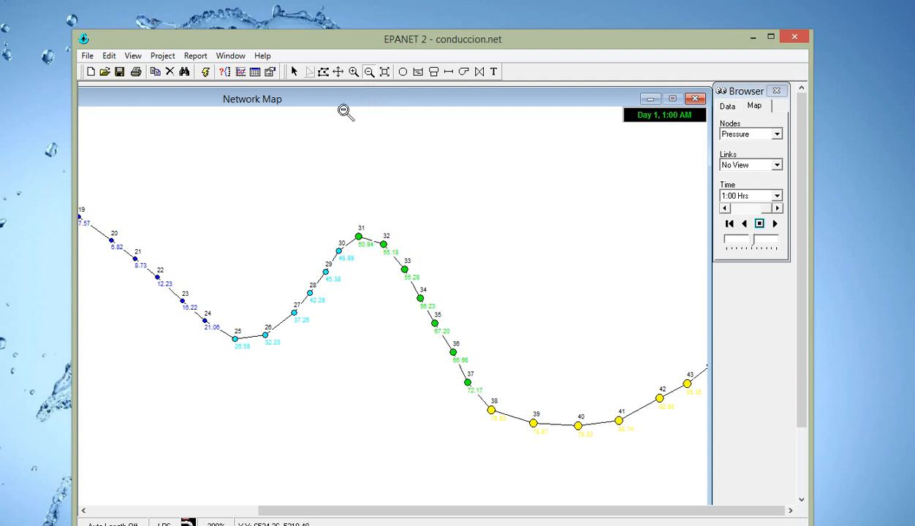
pyautogui.click(353, 72)
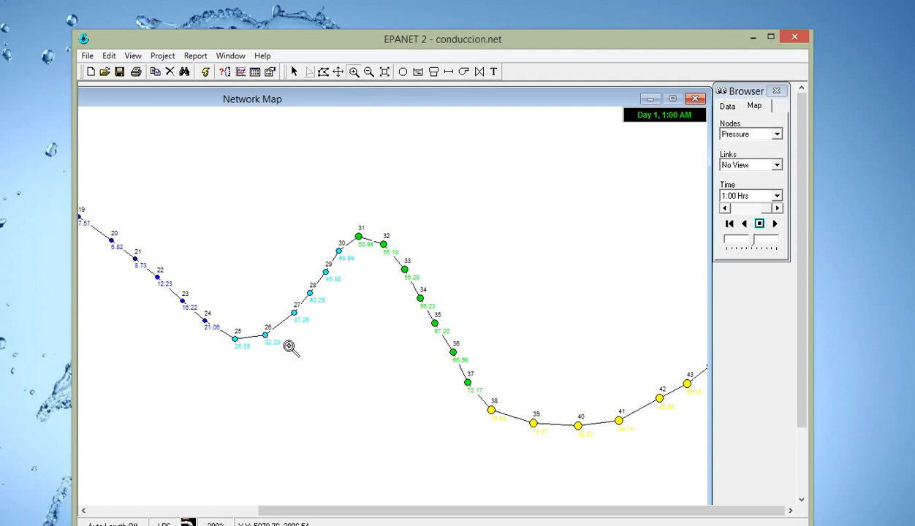
pyautogui.click(289, 346)
pyautogui.click(403, 72)
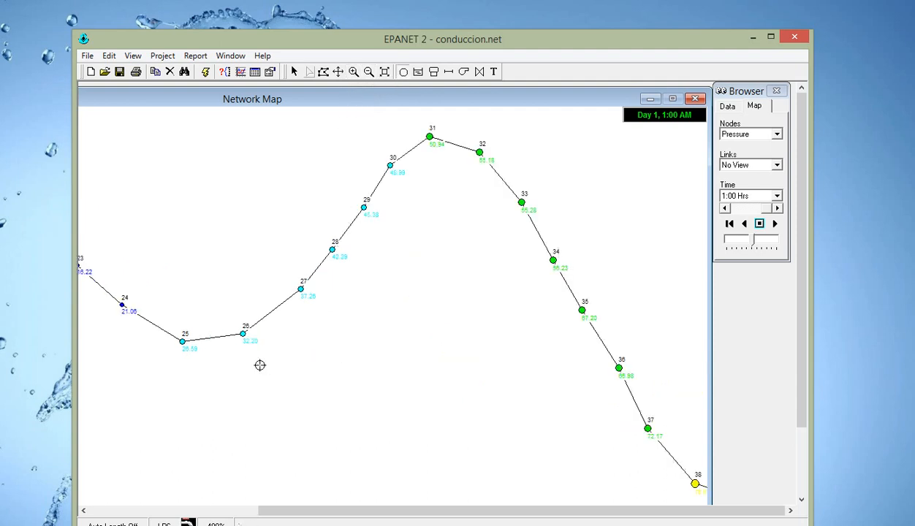
pyautogui.click(257, 334)
pyautogui.click(293, 71)
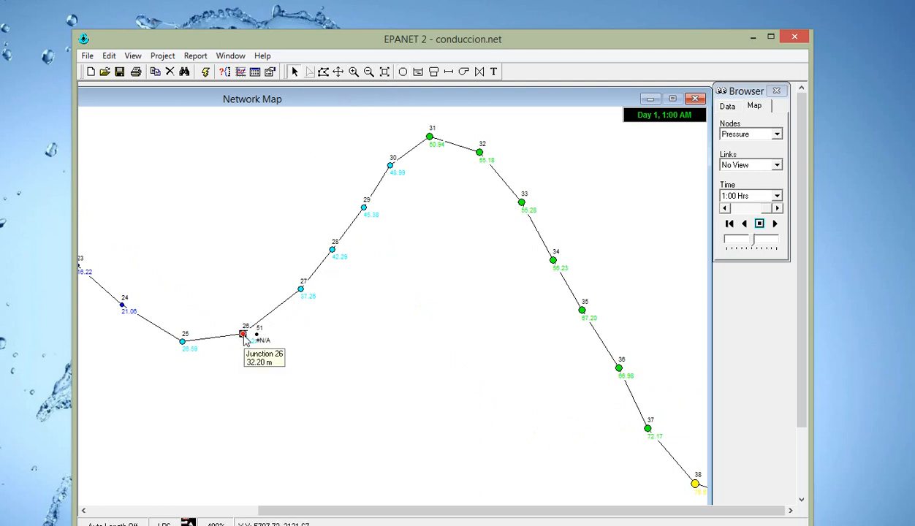
# - Look up the elevation of junction 26 and set the elevation of the new junction 51 to 3776.21
pyautogui.doubleClick(244, 336)
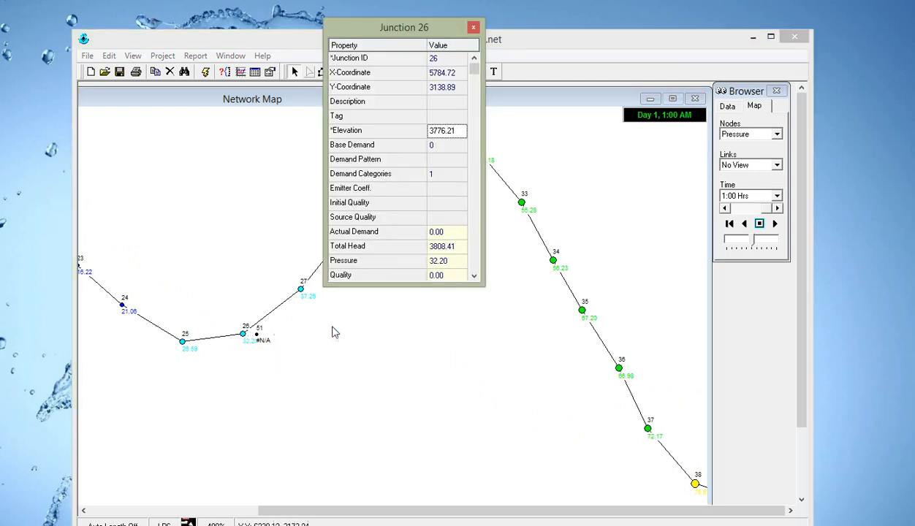
pyautogui.click(473, 27)
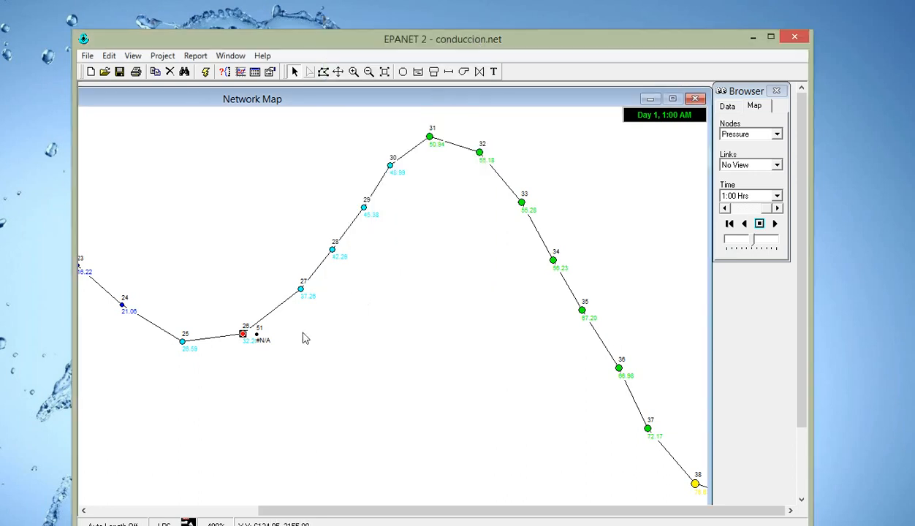
pyautogui.click(258, 335)
pyautogui.doubleClick(262, 340)
pyautogui.click(453, 131)
pyautogui.write('3776.21')
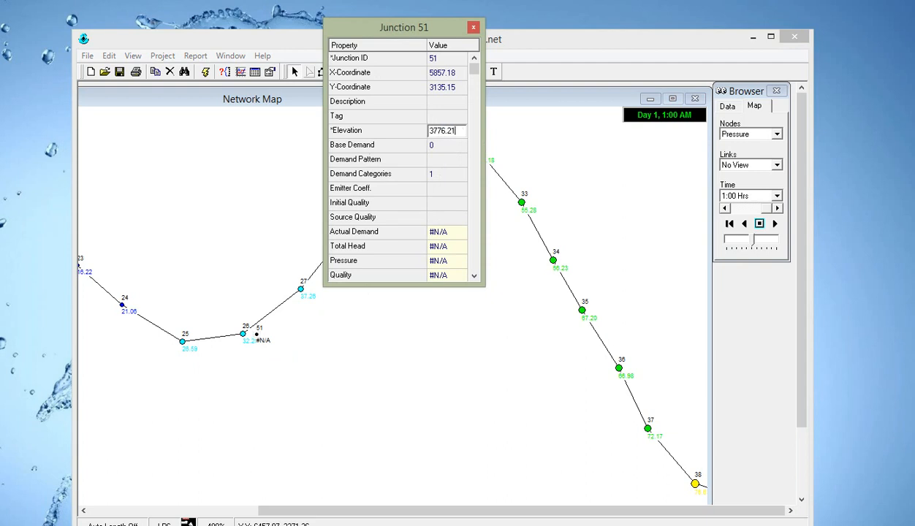
pyautogui.press('Return')
# - Change the start node of pipe 26 to 51 and move junction 51 slightly closer to junction 26
pyautogui.click(275, 305)
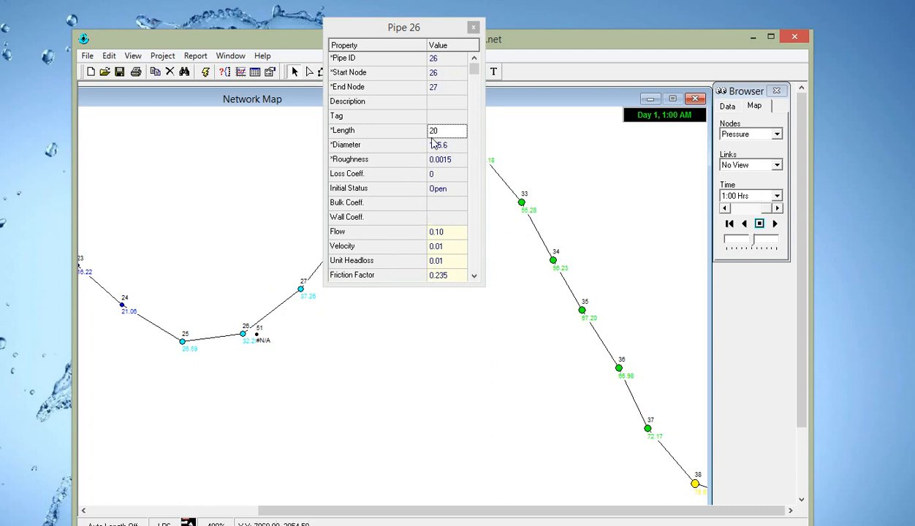
pyautogui.click(450, 75)
pyautogui.write('5')
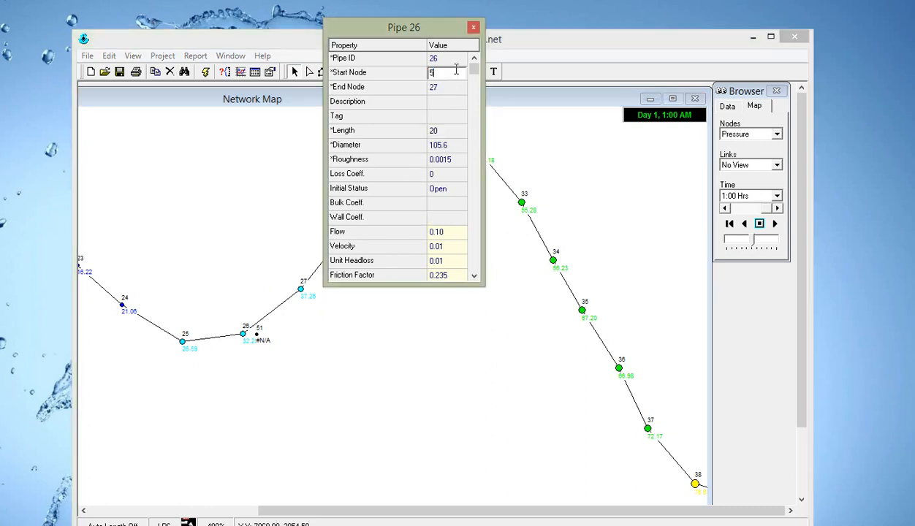
pyautogui.write('1')
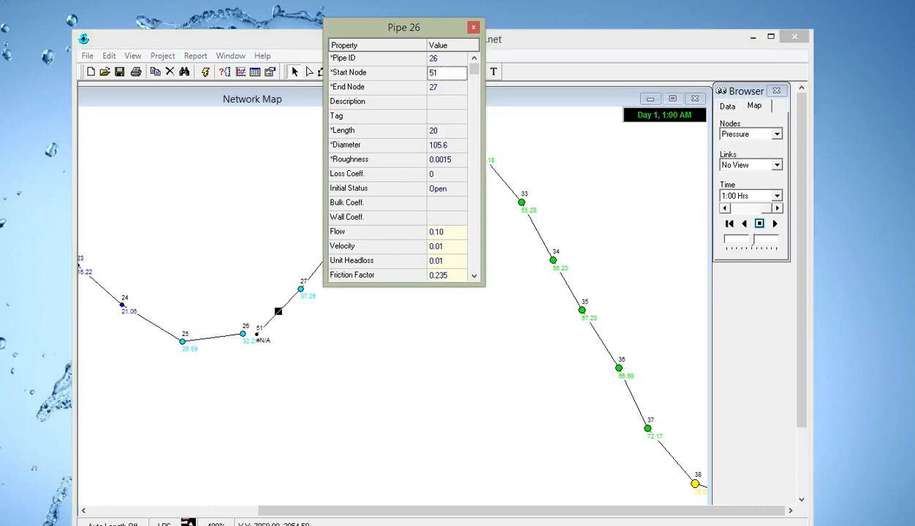
pyautogui.click(473, 27)
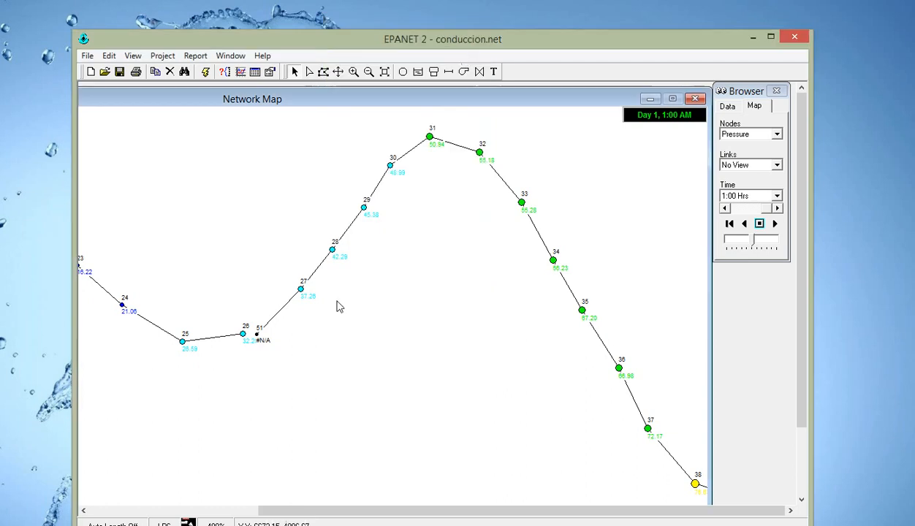
pyautogui.click(256, 335)
pyautogui.moveTo(256, 335); pyautogui.dragTo(253, 330)
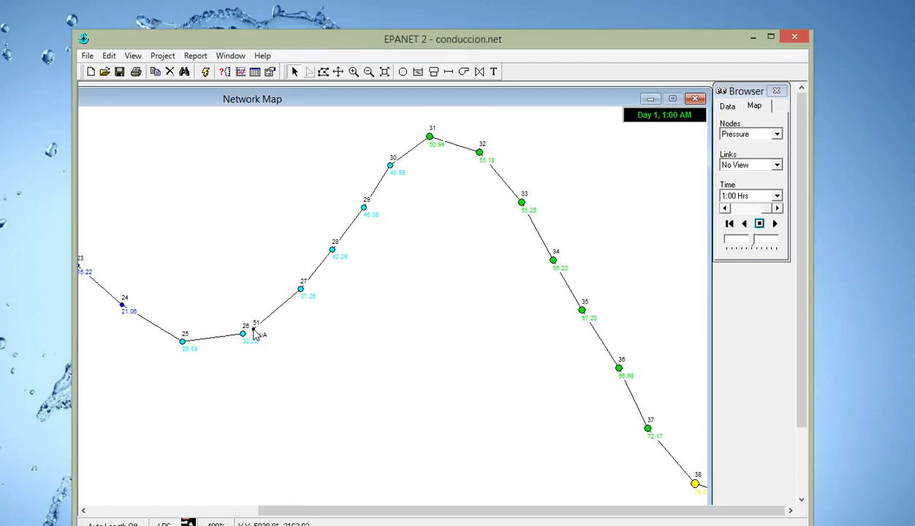
# - Add a PRV valve from junction 26 to junction 51 and give it a setting of 1
pyautogui.click(478, 71)
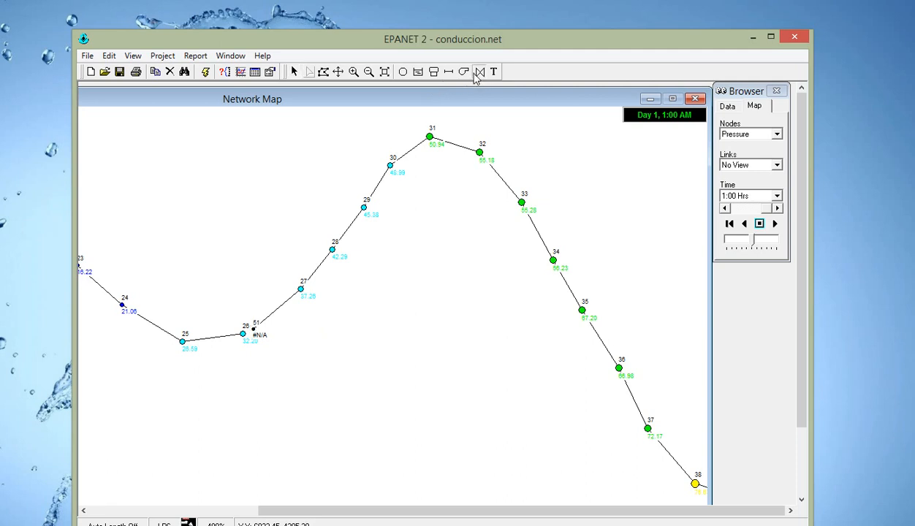
pyautogui.click(242, 334)
pyautogui.click(253, 331)
pyautogui.click(294, 72)
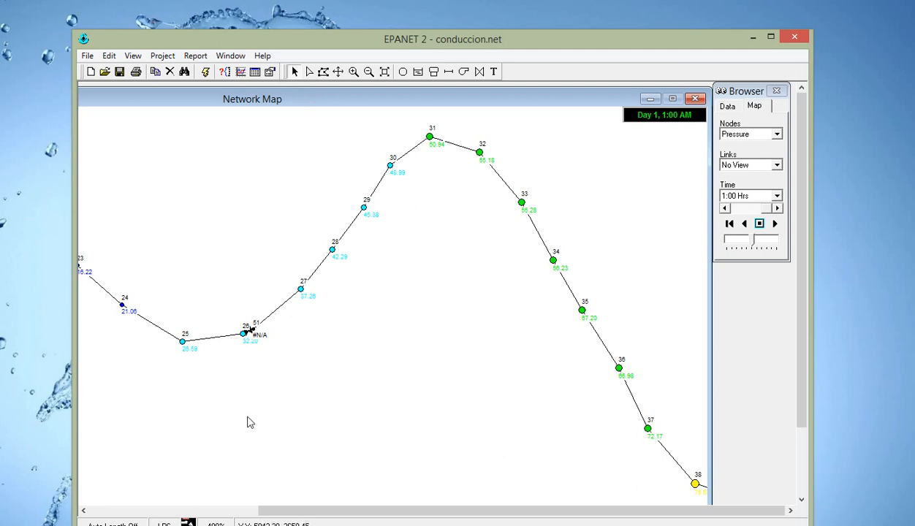
pyautogui.doubleClick(250, 332)
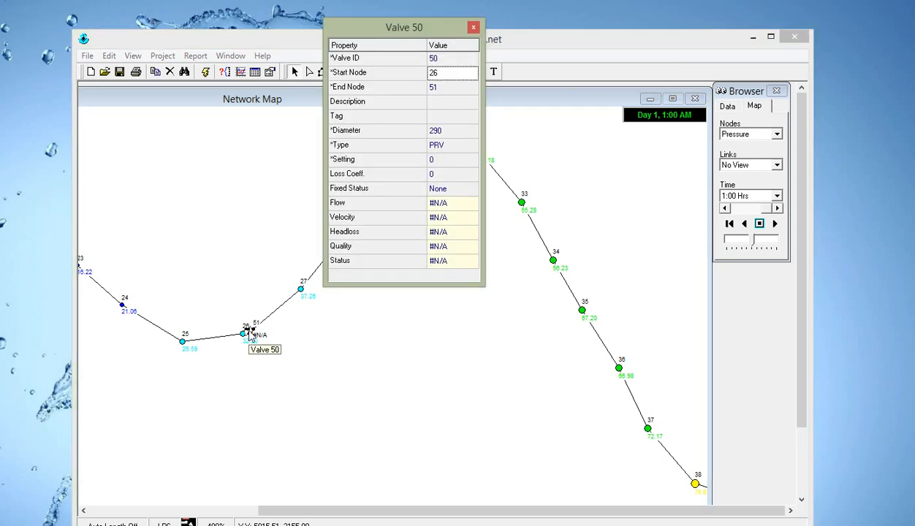
pyautogui.click(456, 161)
pyautogui.write('1')
pyautogui.press('Return')
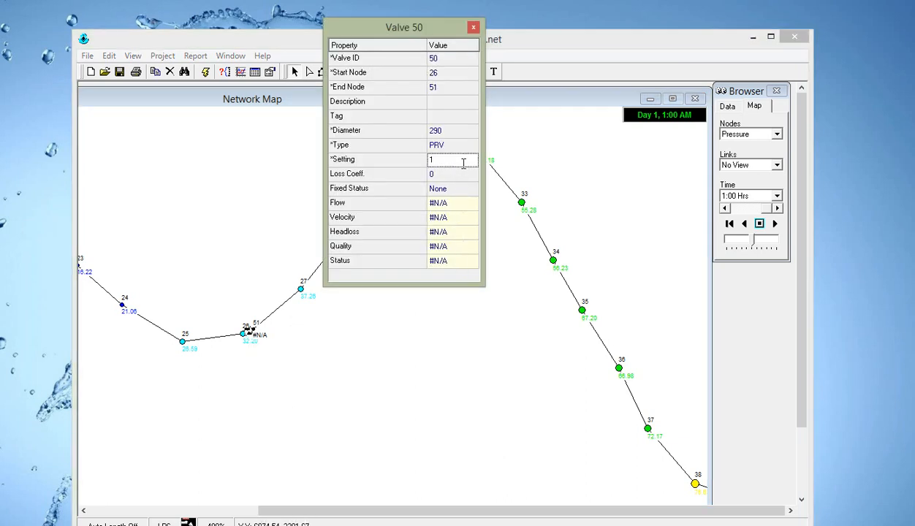
pyautogui.click(474, 29)
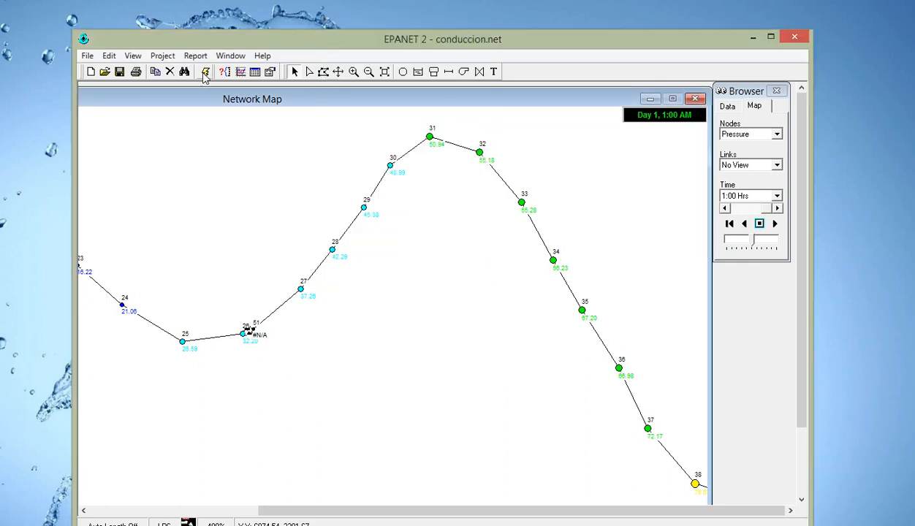
# - Run the hydraulic analysis, close the status report and check the pressures up to final junction 50 at full extent
pyautogui.click(205, 72)
pyautogui.click(441, 309)
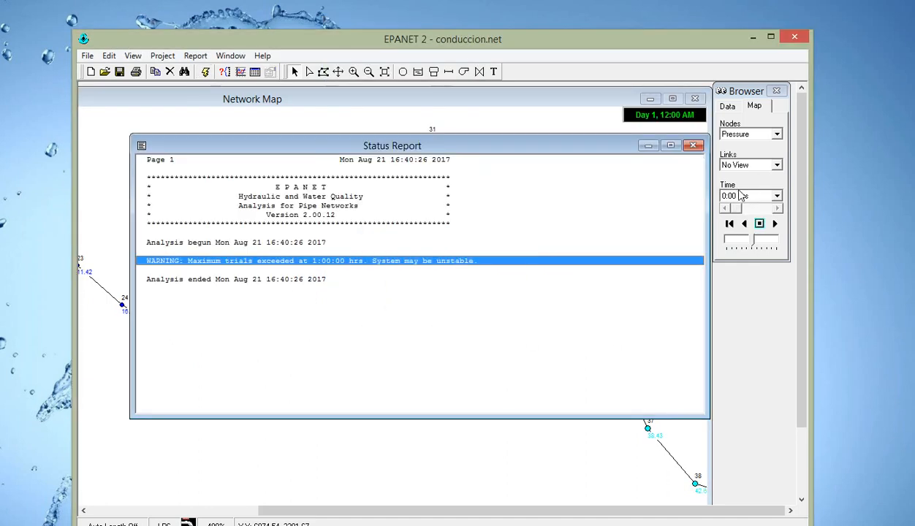
pyautogui.click(695, 146)
pyautogui.click(381, 73)
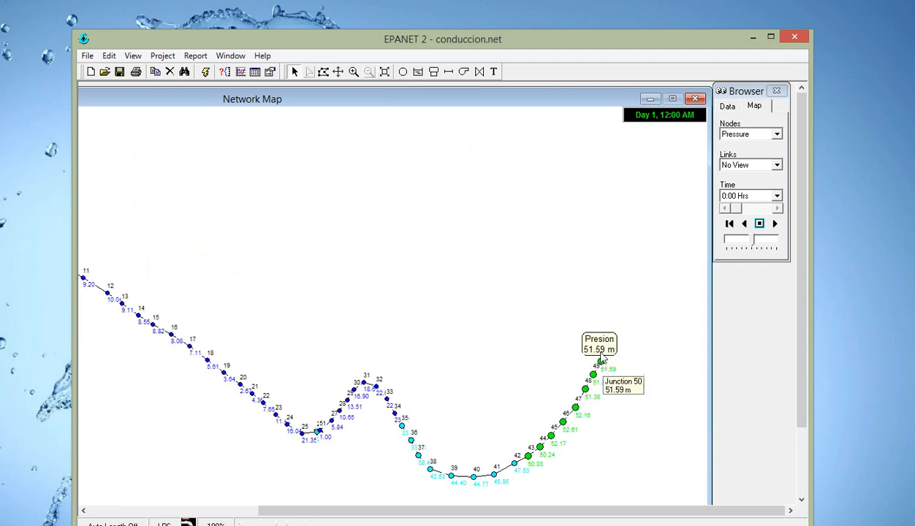
# - Show the EPANET network pressures at 1:00 Hrs and check the pressure at final junction 50
pyautogui.moveTo(614, 52); pyautogui.dragTo(589, 50)
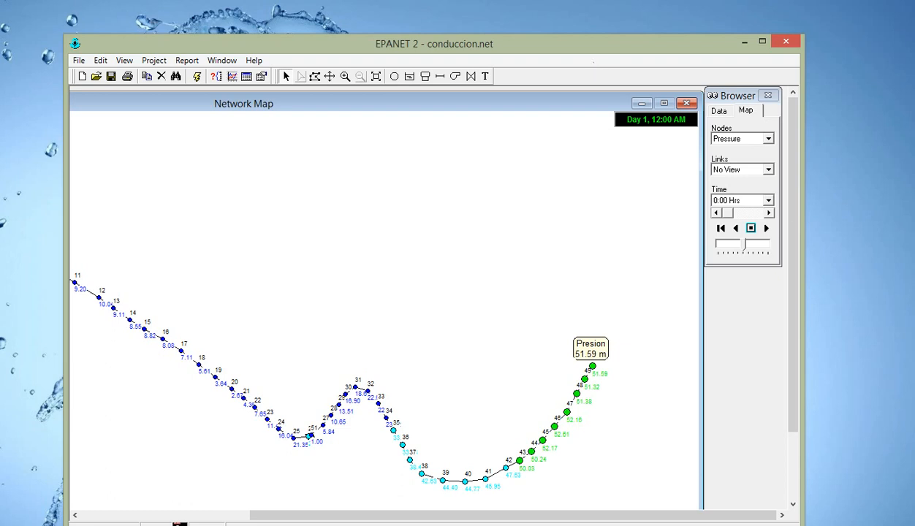
pyautogui.click(753, 212)
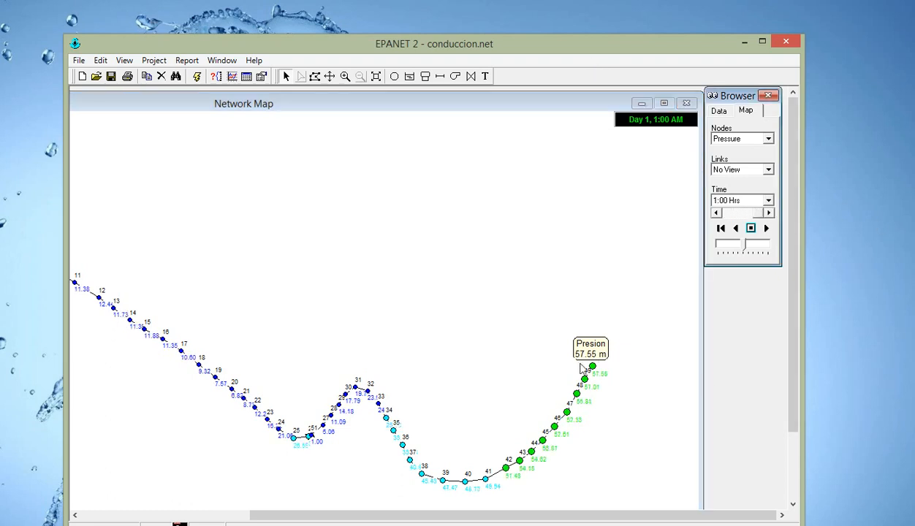
pyautogui.moveTo(621, 47); pyautogui.dragTo(647, 49)
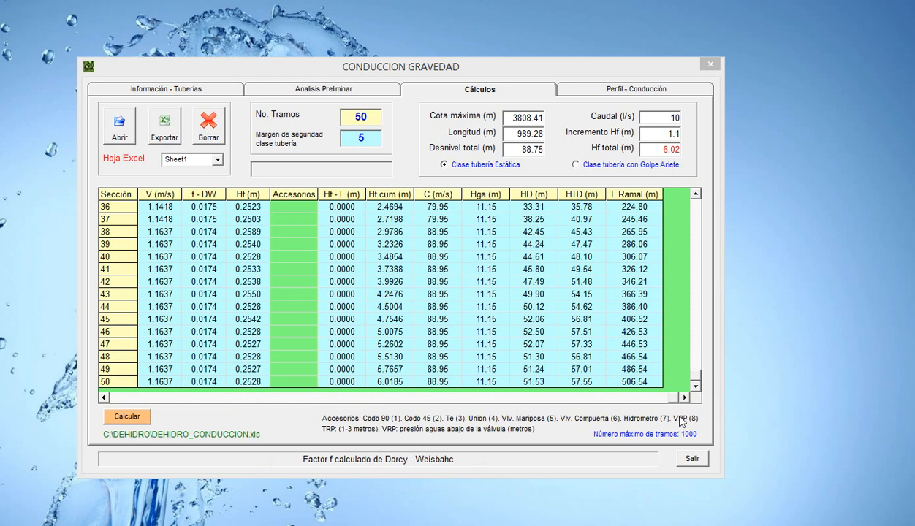
# - Switch to DEHIDRO, recalculate the conduction with the pipe class based on Golpe Ariete and view the profile
pyautogui.moveTo(664, 397); pyautogui.dragTo(106, 398)
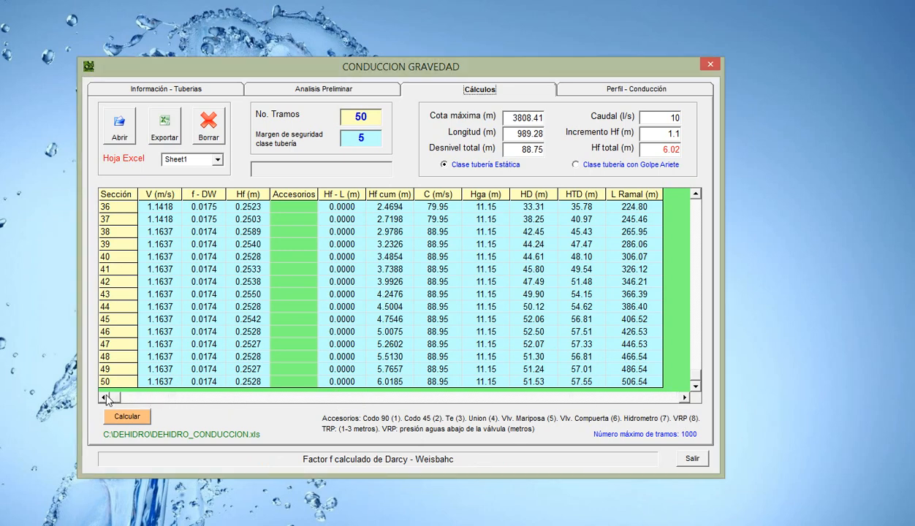
pyautogui.click(573, 89)
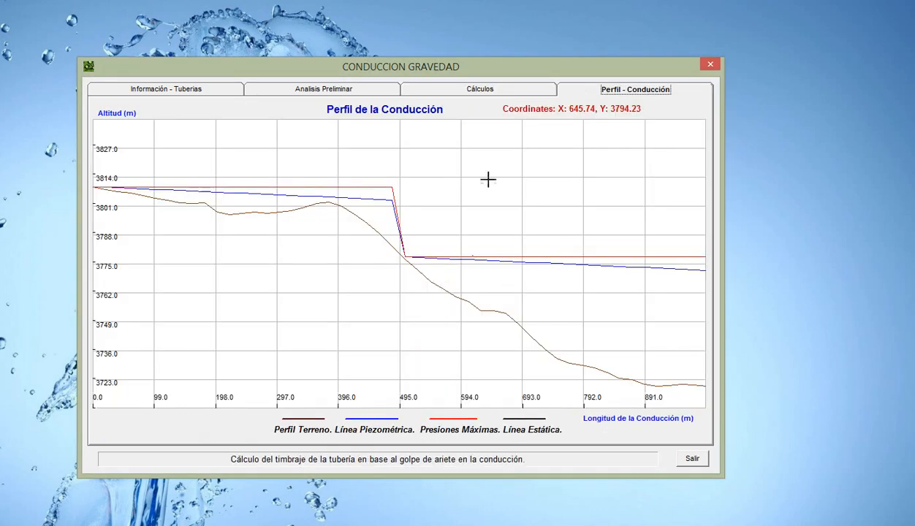
pyautogui.click(459, 90)
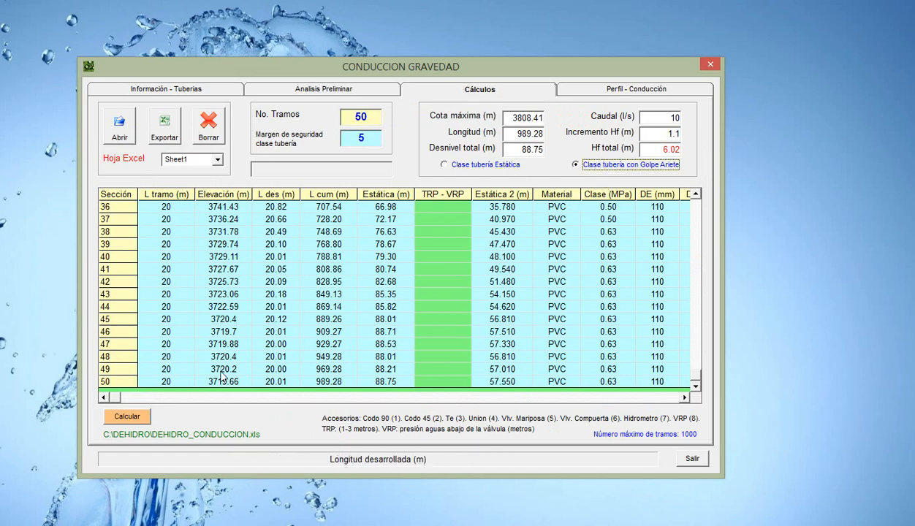
pyautogui.click(126, 416)
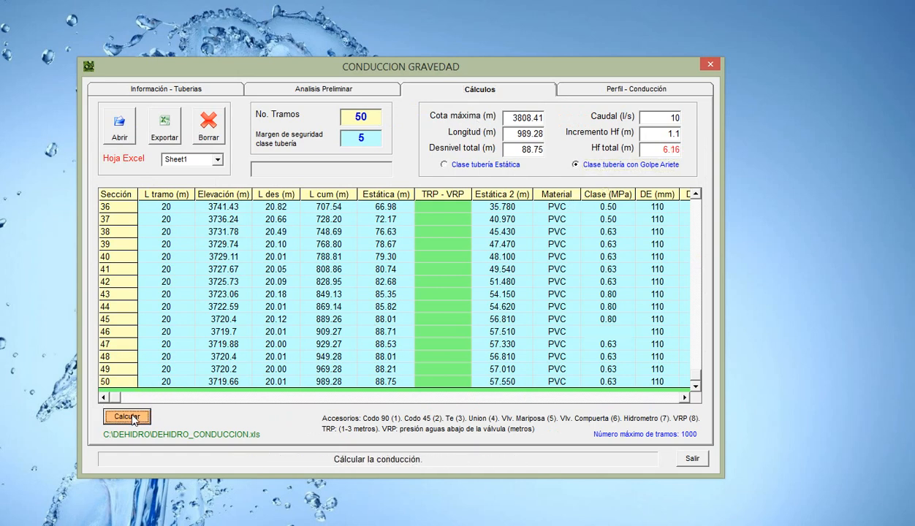
pyautogui.click(624, 91)
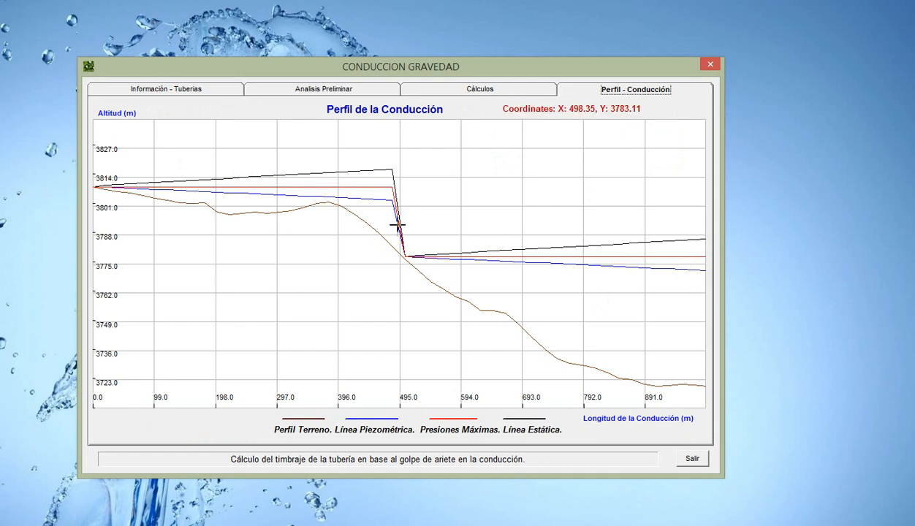
# - Set the pipe class criterion to Clase tubería Estática and recalculate the conduction
pyautogui.click(482, 90)
pyautogui.click(469, 166)
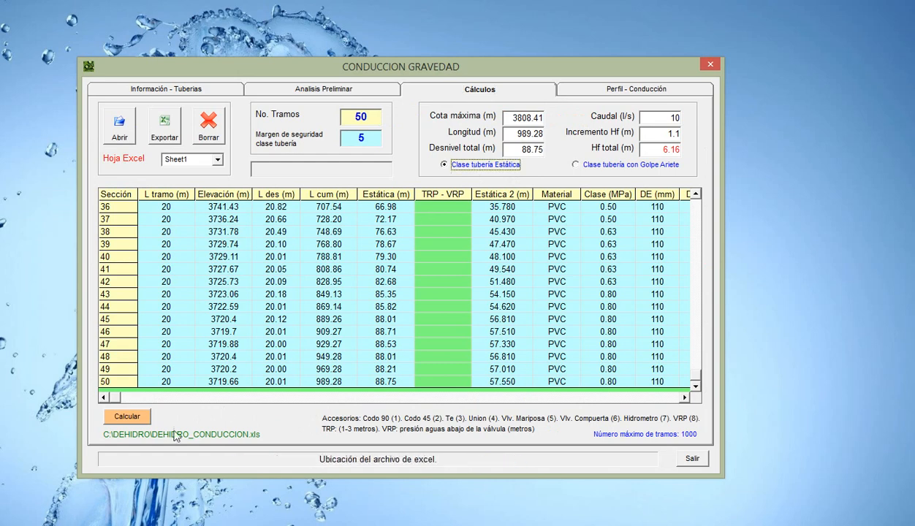
pyautogui.click(139, 417)
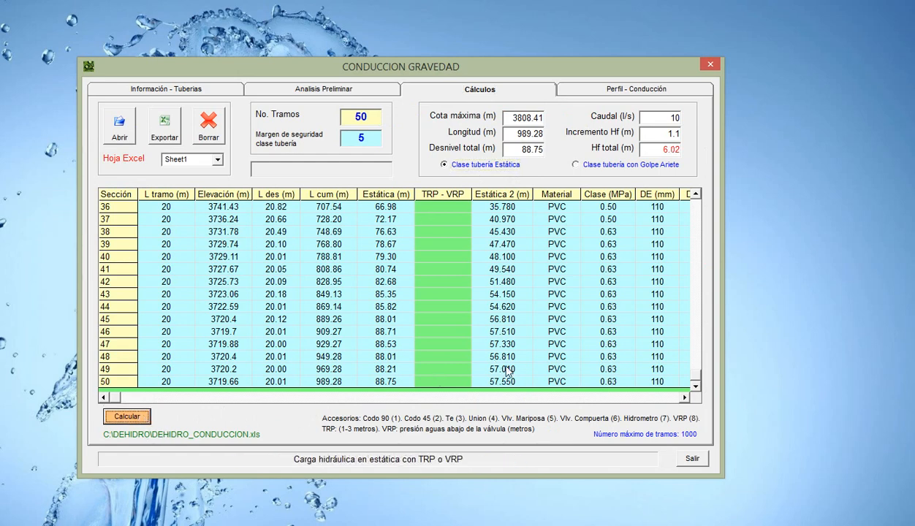
# - Assign accessory code 6 (Vlv. Compuerta) to section 1 of the conduction
pyautogui.click(685, 398)
pyautogui.click(685, 397)
pyautogui.click(684, 397)
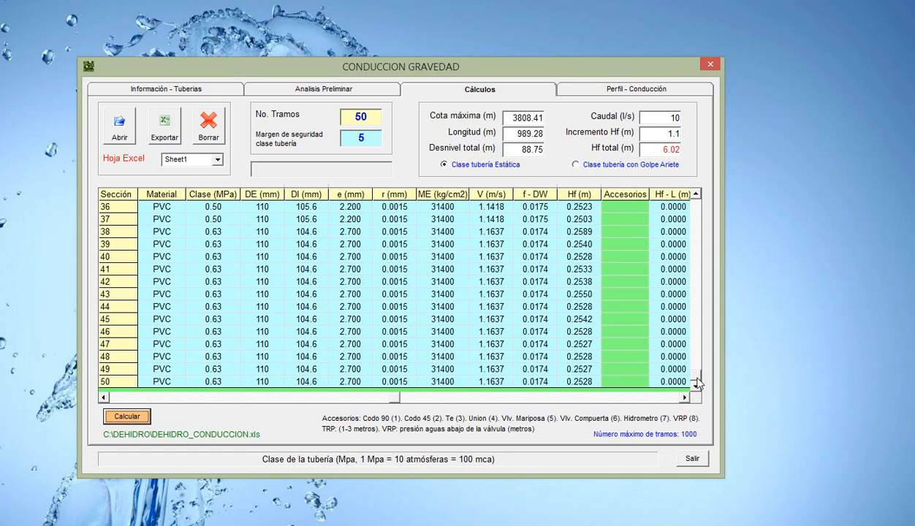
pyautogui.moveTo(693, 376); pyautogui.dragTo(684, 220)
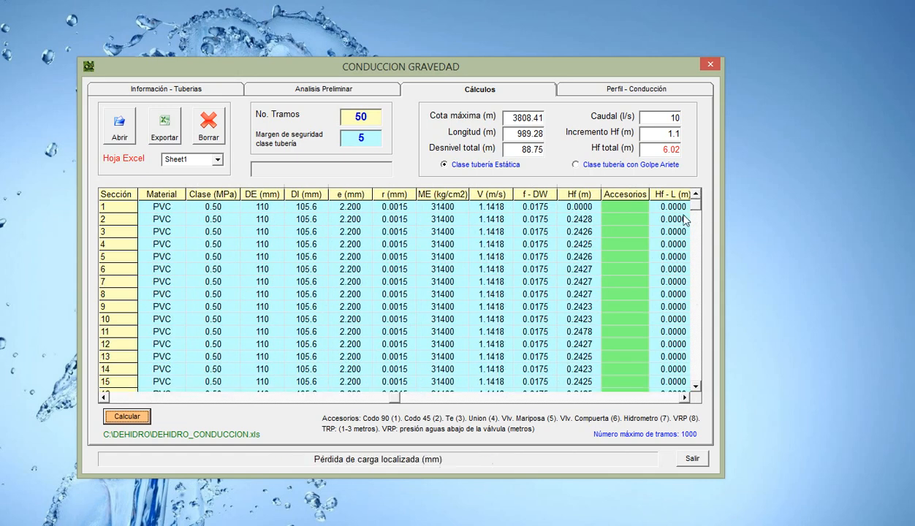
pyautogui.click(685, 398)
pyautogui.click(685, 397)
pyautogui.click(685, 398)
pyautogui.click(481, 207)
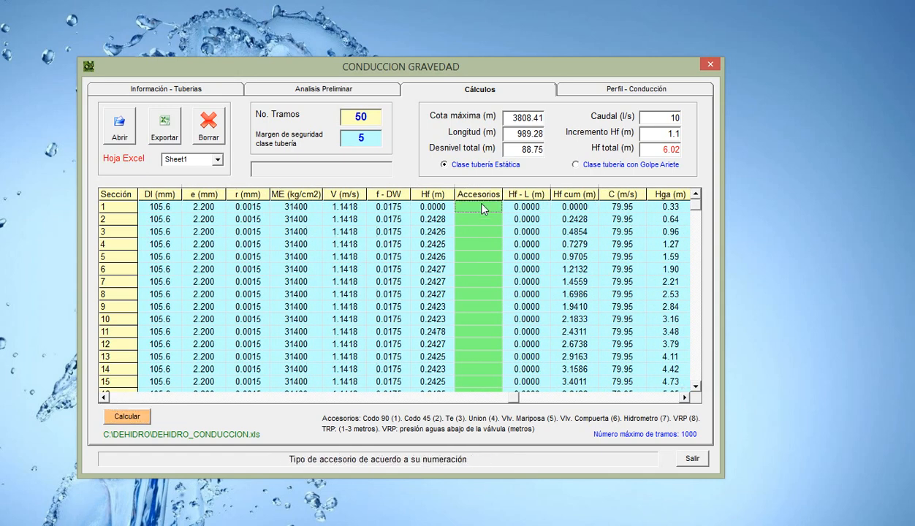
pyautogui.click(478, 294)
# - Locate the pressure break at section 26 and assign accessory code 6 (Vlv. Compuerta) to section 27 just downstream
pyautogui.moveTo(510, 398); pyautogui.dragTo(123, 393)
pyautogui.click(303, 332)
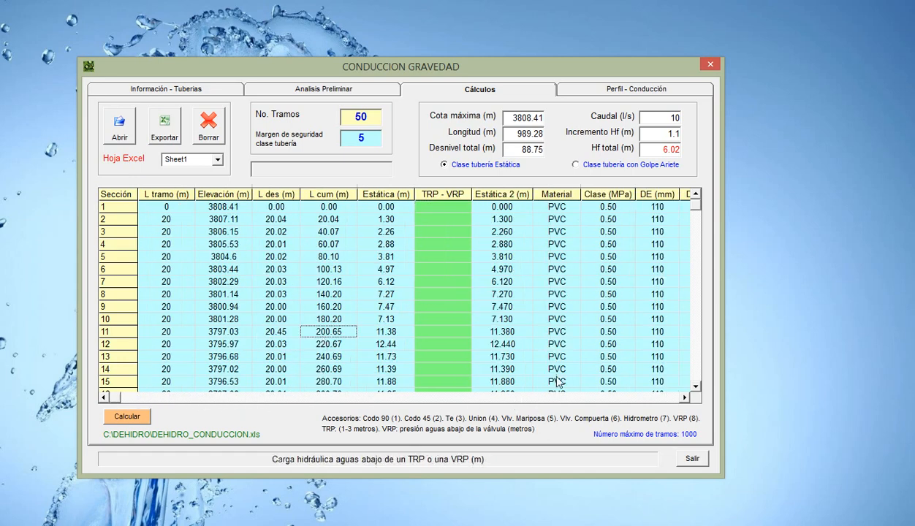
pyautogui.click(695, 388)
pyautogui.click(695, 389)
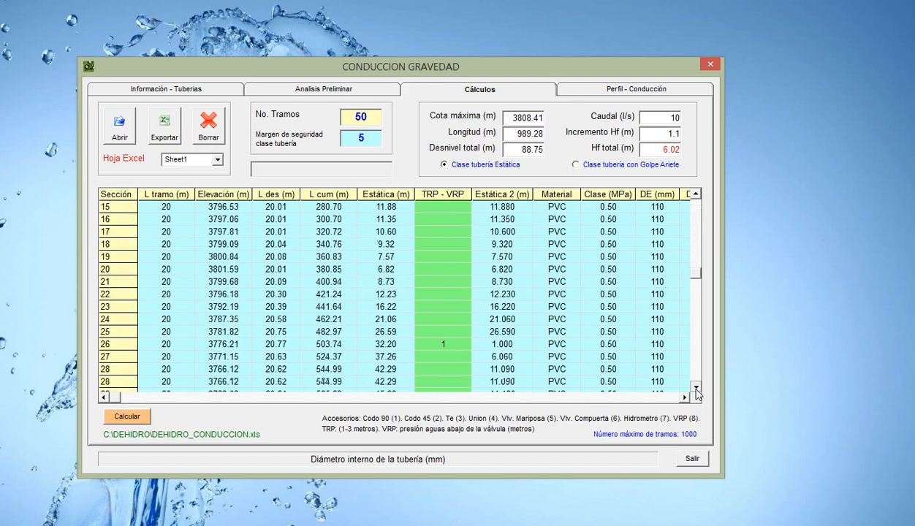
pyautogui.click(449, 274)
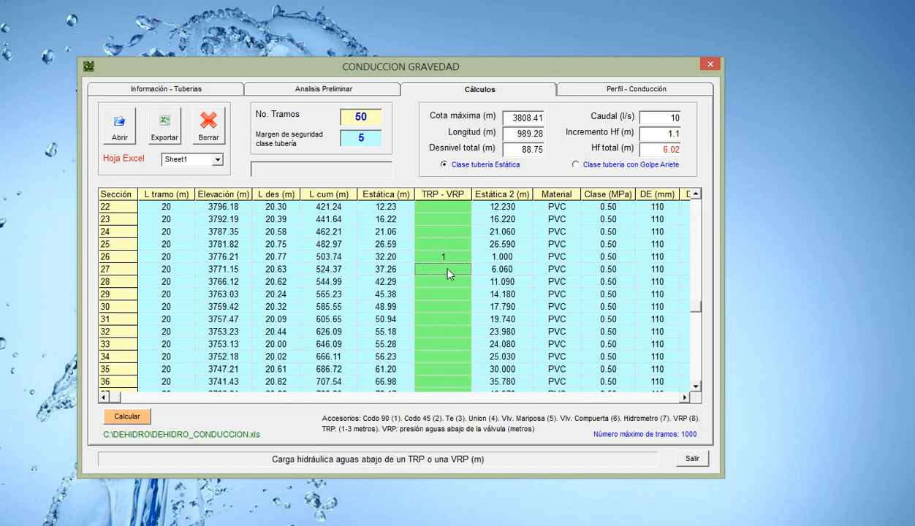
pyautogui.click(684, 397)
pyautogui.click(686, 397)
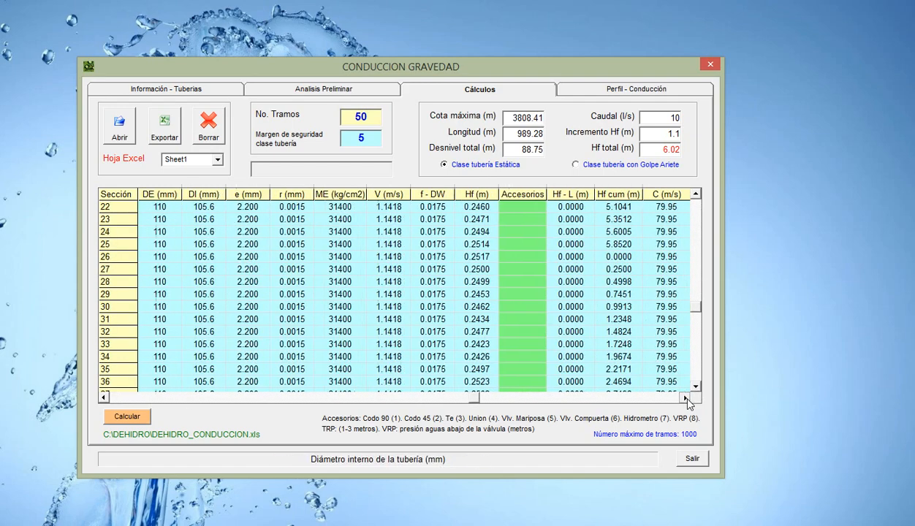
pyautogui.click(389, 273)
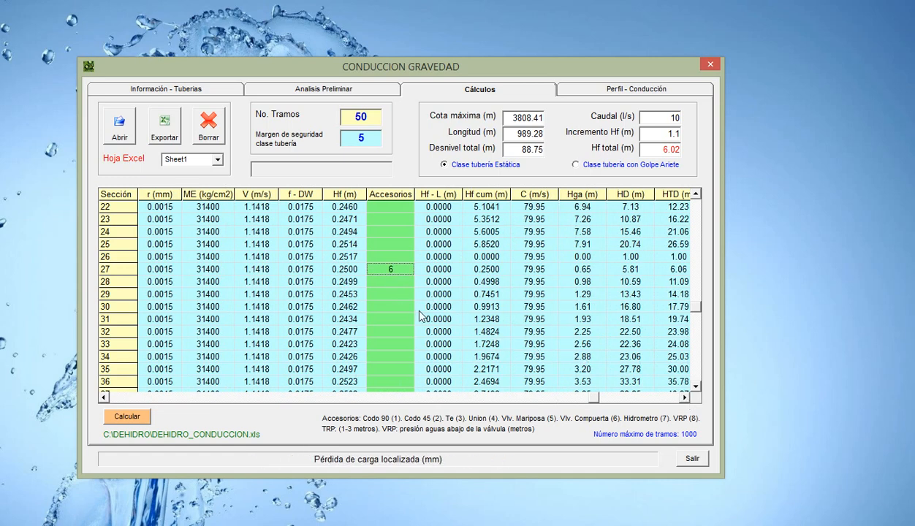
pyautogui.click(388, 307)
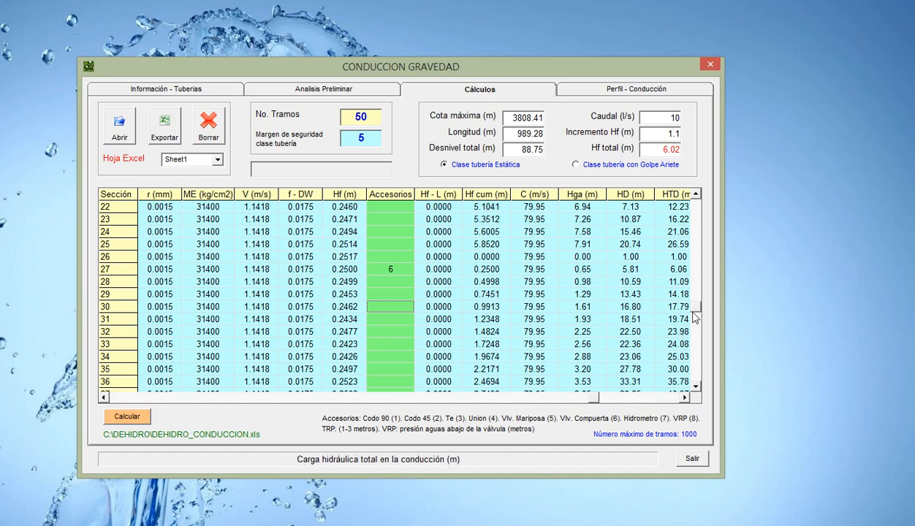
# - Assign accessory code 7 (Hidrometro) to section 50 and code 5 (Vlv. Mariposa) to section 49
pyautogui.click(696, 369)
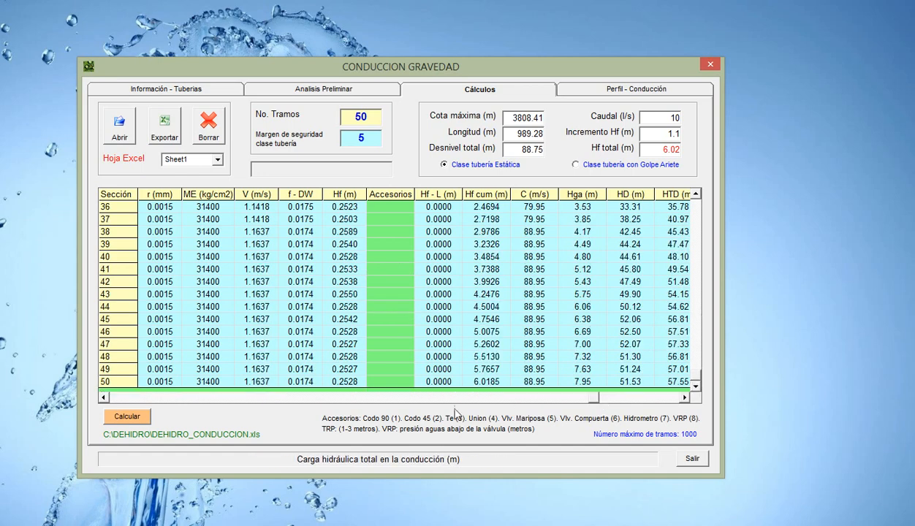
pyautogui.click(395, 383)
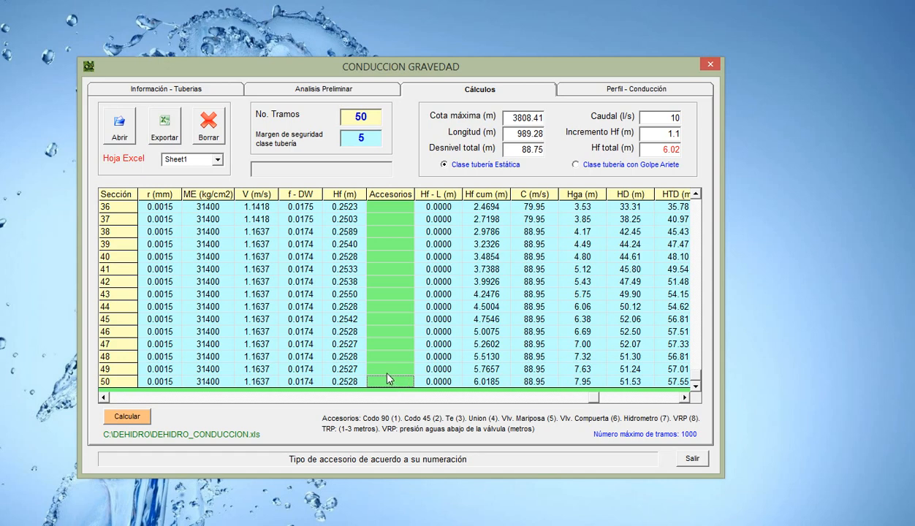
pyautogui.write('7')
pyautogui.press('Up')
pyautogui.click(406, 244)
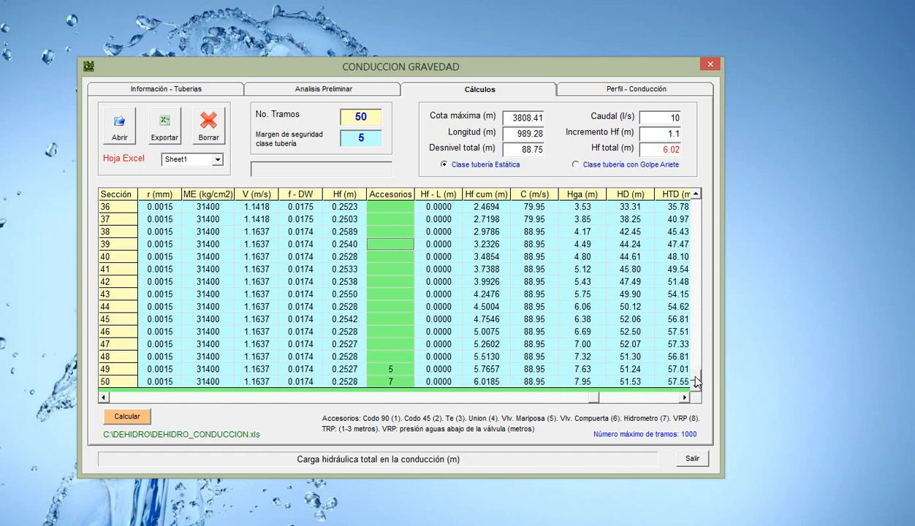
# - Assign accessory code 2 (Codo 45) to sections 6, 12 and 18
pyautogui.moveTo(695, 375); pyautogui.dragTo(693, 201)
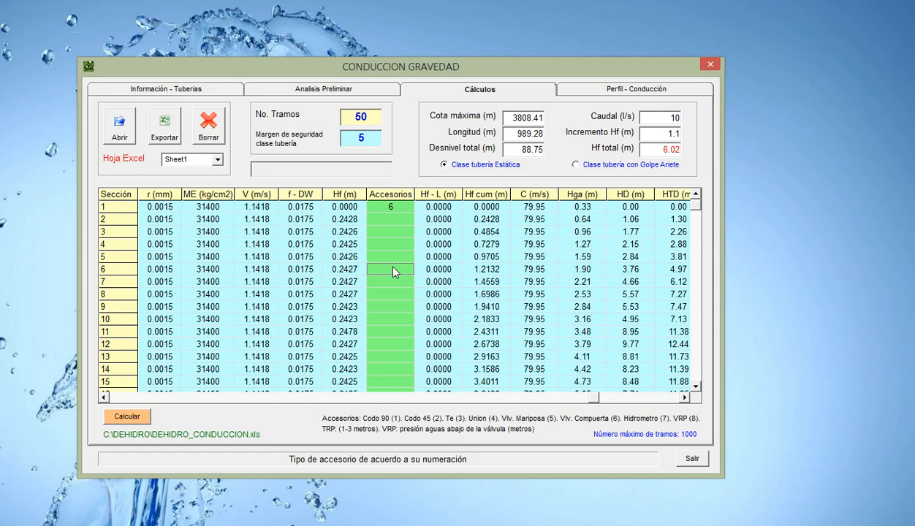
pyautogui.click(404, 344)
pyautogui.write('2')
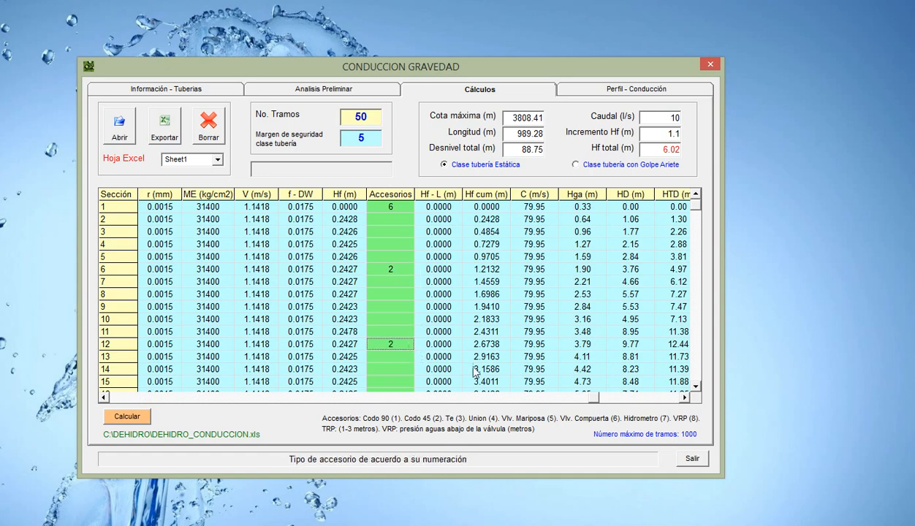
pyautogui.click(696, 387)
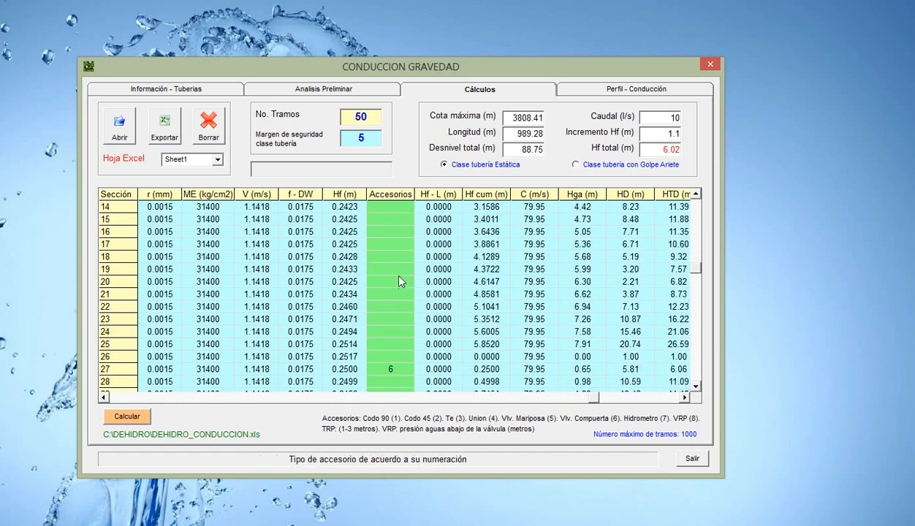
pyautogui.click(398, 256)
pyautogui.write('2')
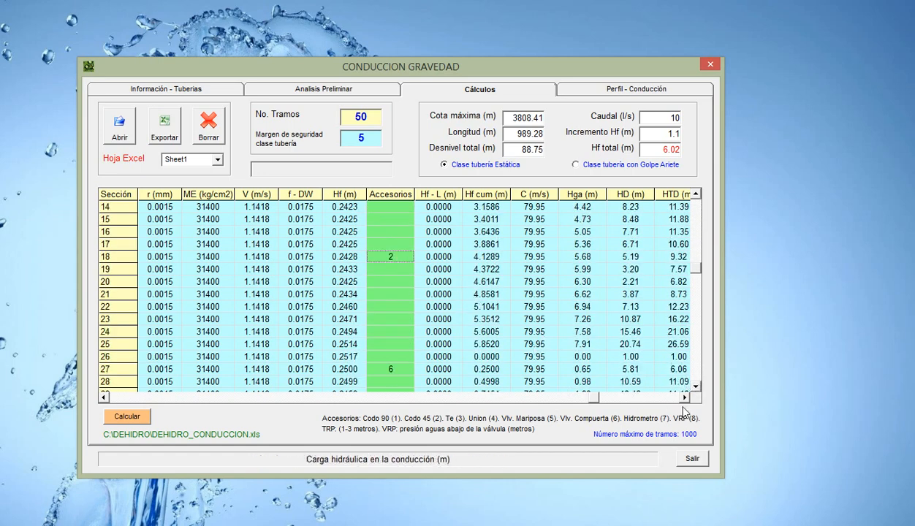
# - Assign accessory code 2 (Codo 45) to sections 33 and 38
pyautogui.click(695, 387)
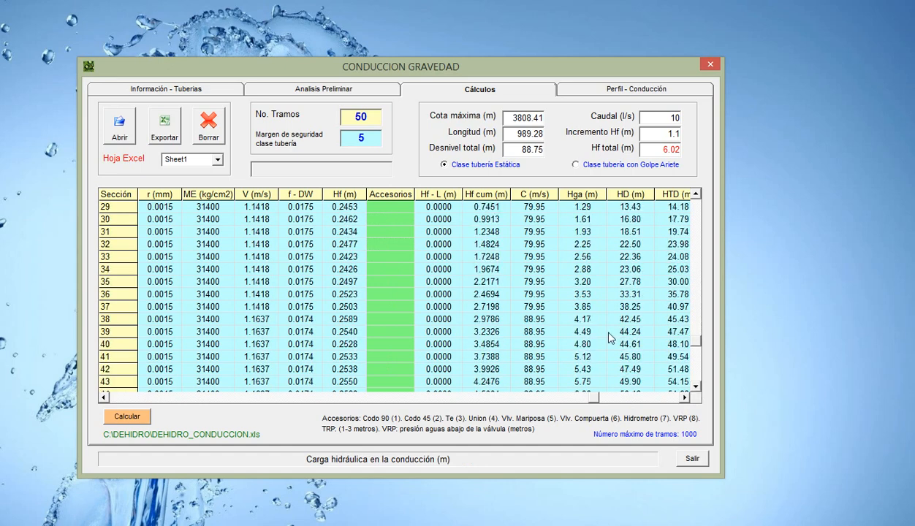
pyautogui.click(389, 257)
pyautogui.write('2')
pyautogui.click(695, 388)
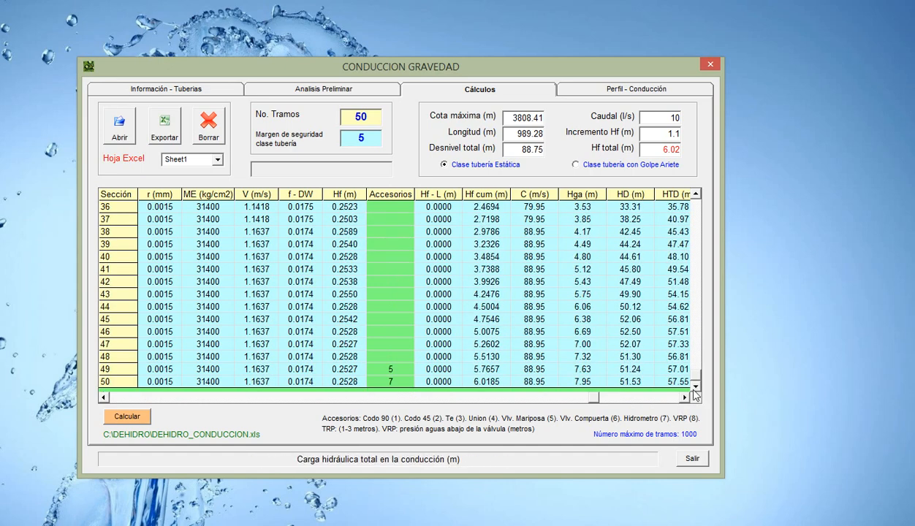
pyautogui.click(393, 232)
pyautogui.write('2')
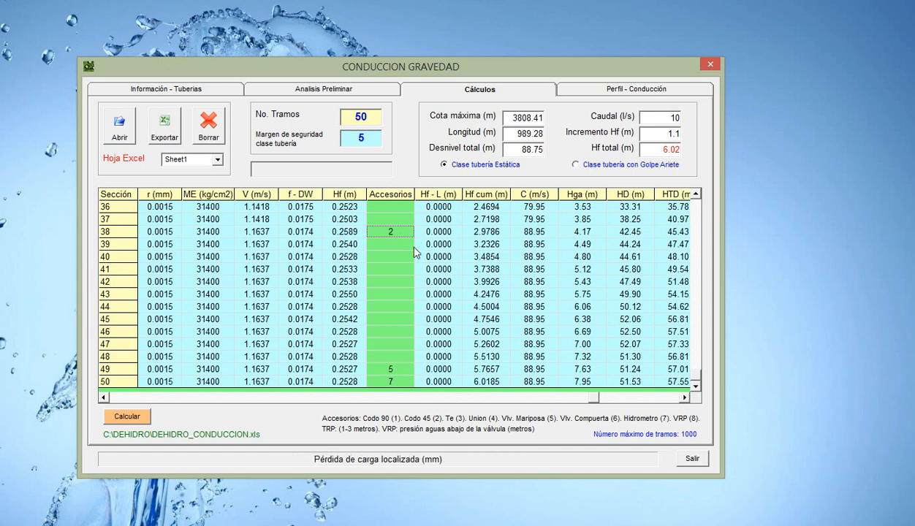
# - Recalculate the conduction with the accessories' local losses included and view the conduction profile
pyautogui.click(391, 244)
pyautogui.click(142, 414)
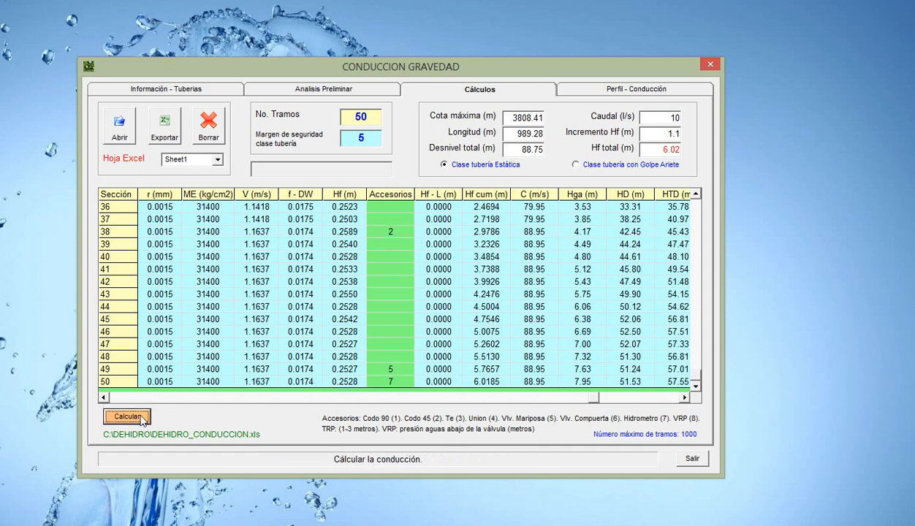
pyautogui.click(598, 91)
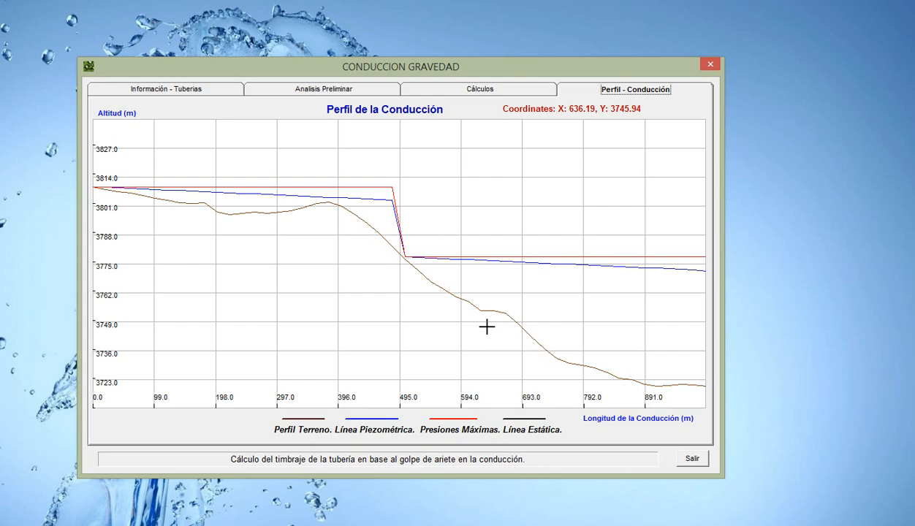
# - Set Incremento Hf to 1.2, recalculate the conduction and view the profile
pyautogui.click(464, 89)
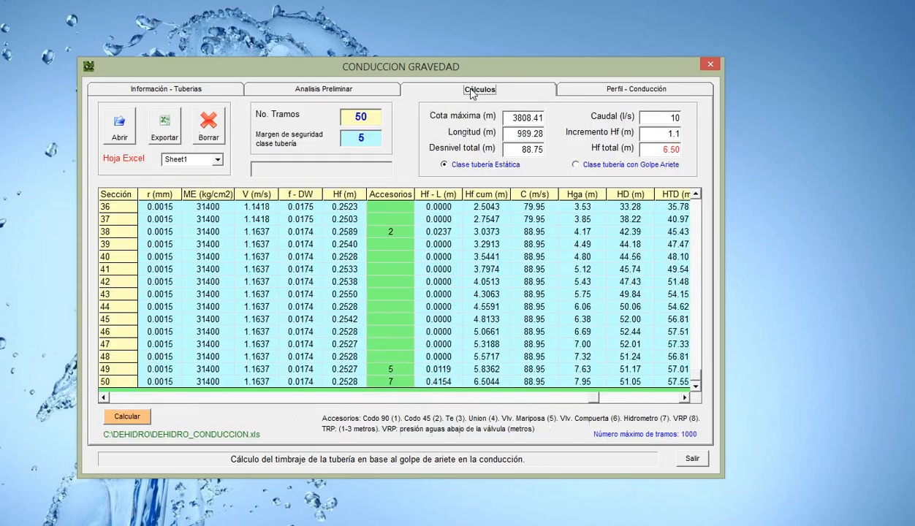
pyautogui.click(659, 133)
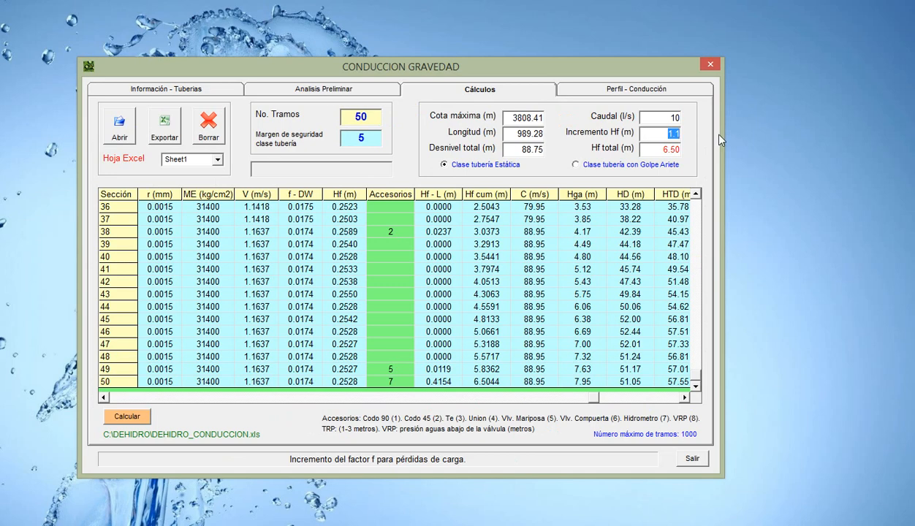
pyautogui.write('1.2')
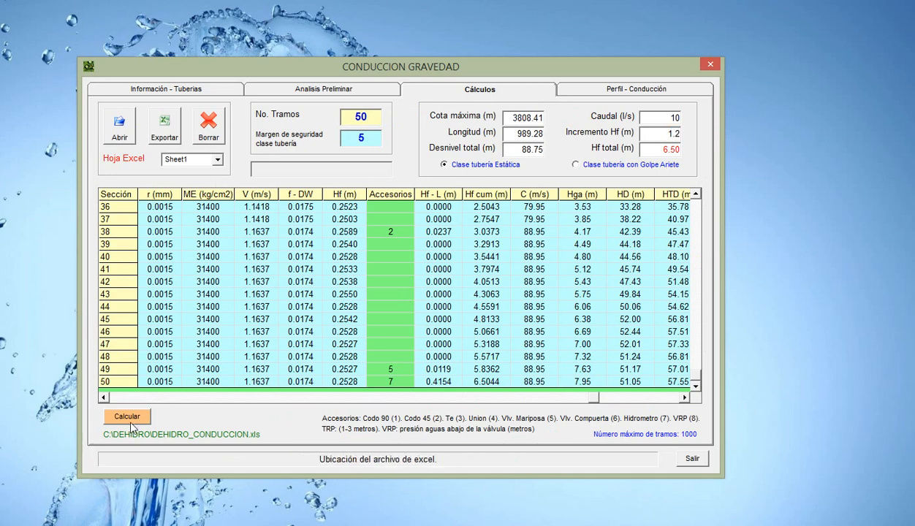
pyautogui.click(130, 423)
pyautogui.click(583, 92)
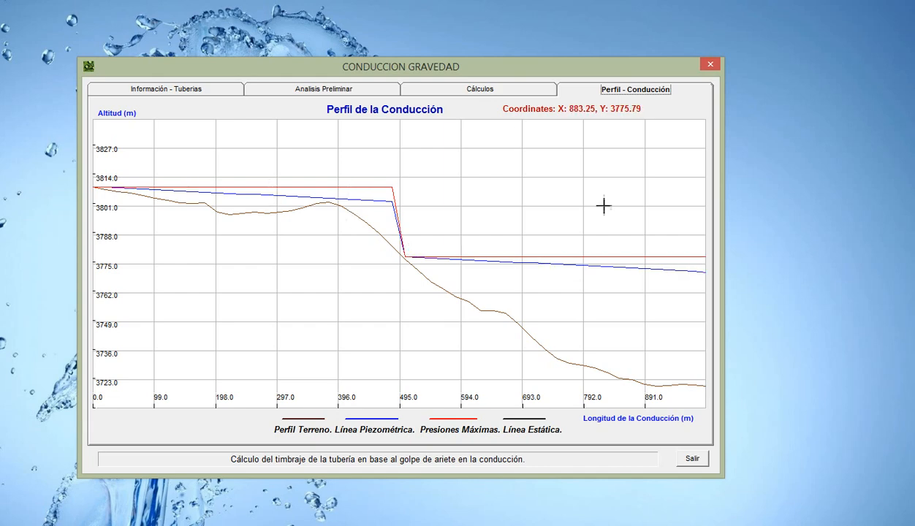
# - Examine the localized head losses Hf - L at the accessory sections 38, 49 and 50 in the calculation table
pyautogui.click(475, 88)
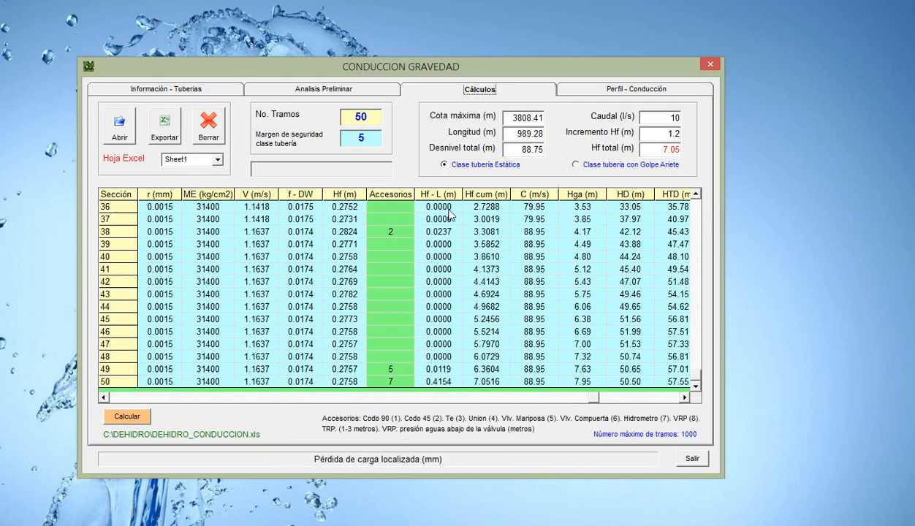
pyautogui.click(445, 231)
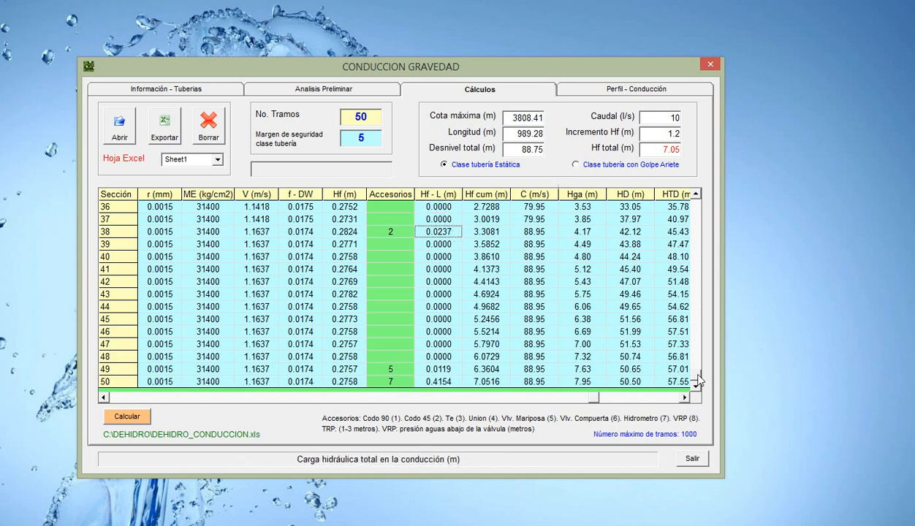
pyautogui.click(443, 381)
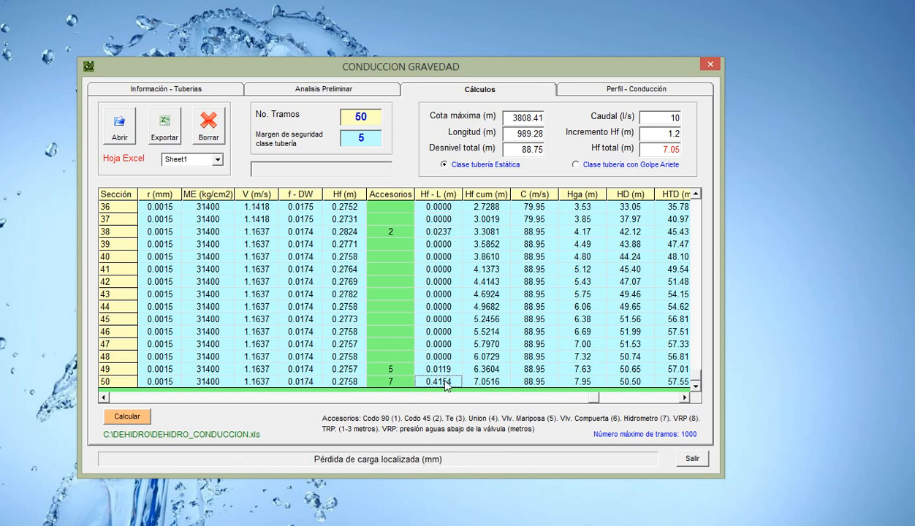
pyautogui.click(443, 369)
pyautogui.moveTo(695, 377); pyautogui.dragTo(695, 202)
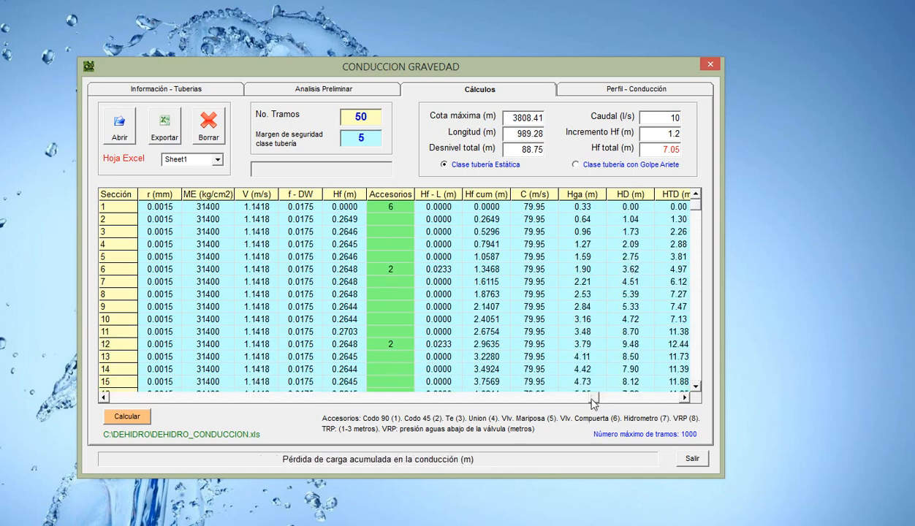
# - Examine the Estática 2 heads from the pressure break at section 26 down to section 50
pyautogui.moveTo(585, 397); pyautogui.dragTo(115, 399)
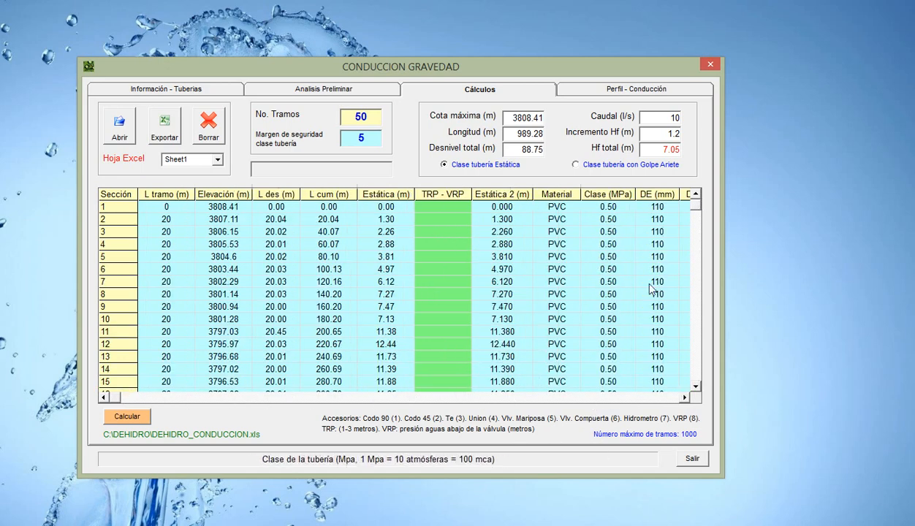
pyautogui.moveTo(694, 206); pyautogui.dragTo(698, 296)
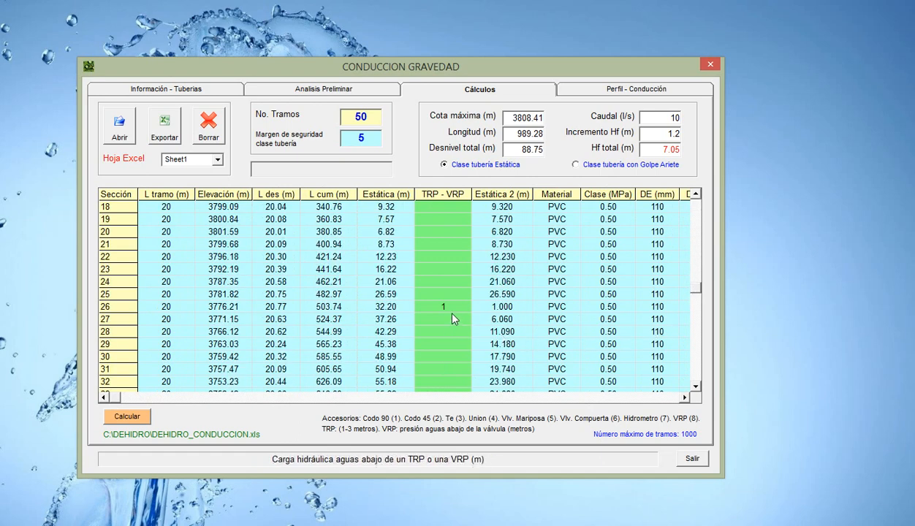
pyautogui.click(505, 323)
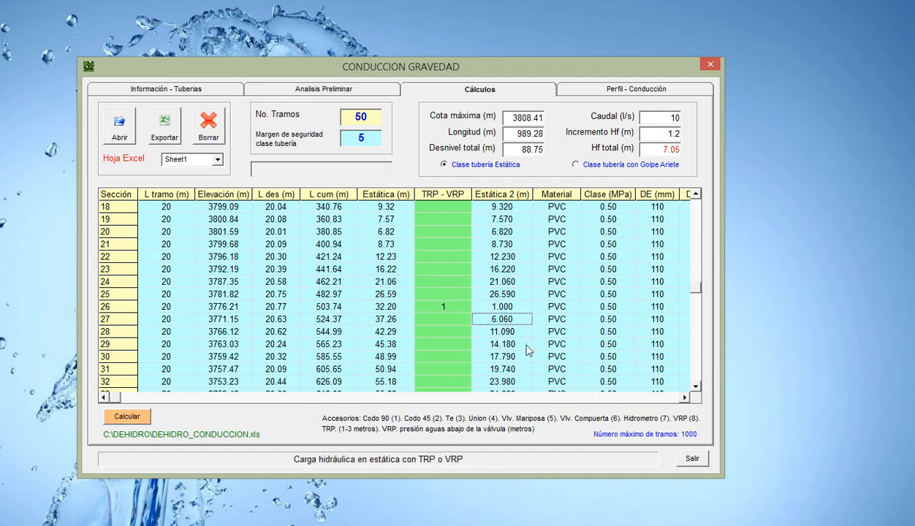
pyautogui.scroll(-6, 694, 386)
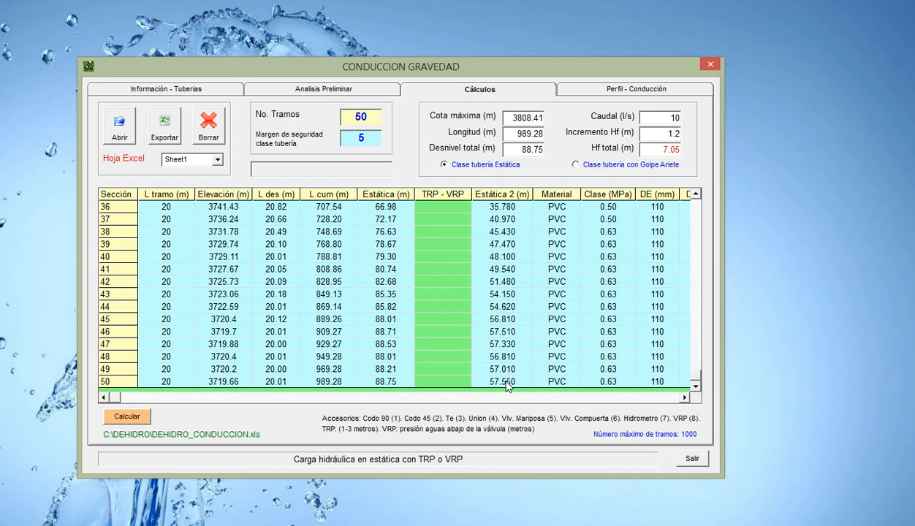
# - Add a TRP - VRP pressure break of 1 at section 30, recalculate the conduction and view its profile
pyautogui.click(696, 194)
pyautogui.click(695, 194)
pyautogui.click(695, 194)
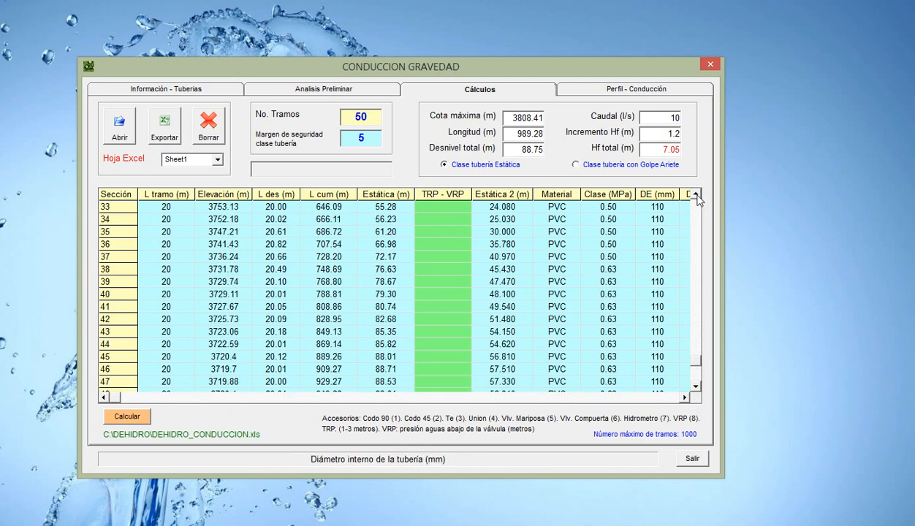
pyautogui.click(696, 195)
pyautogui.click(695, 195)
pyautogui.click(696, 194)
pyautogui.click(696, 194)
pyautogui.click(446, 221)
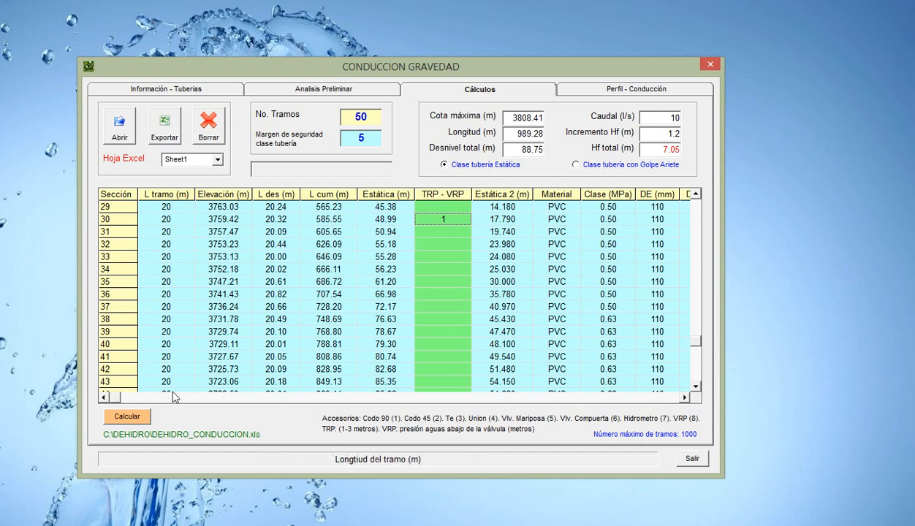
pyautogui.click(126, 416)
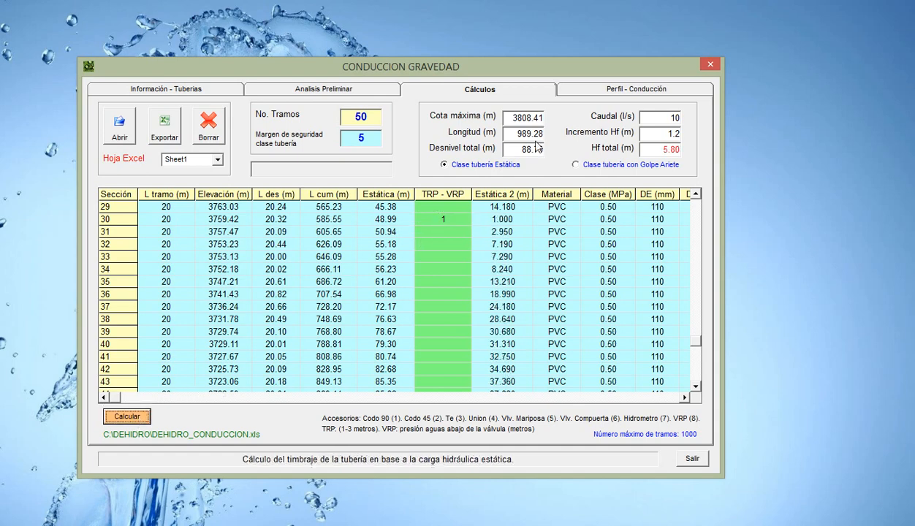
pyautogui.click(574, 92)
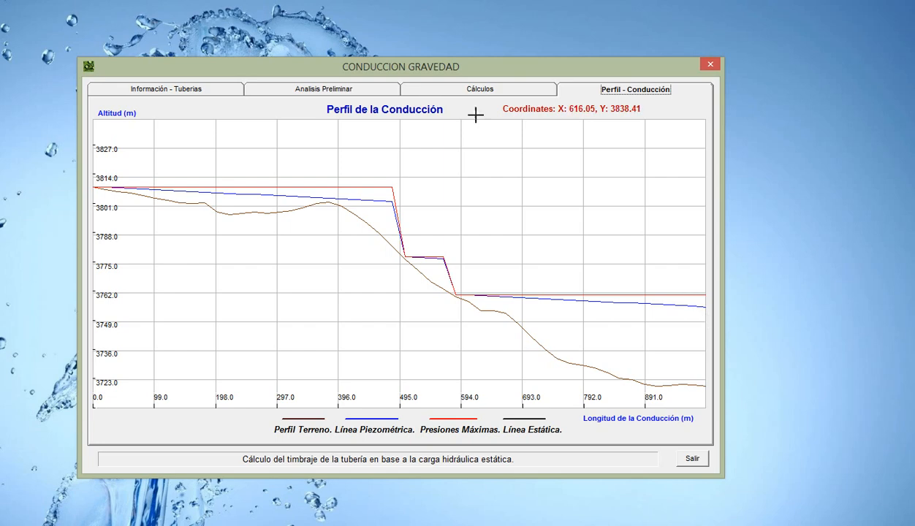
# - Review the pipe information, preliminary analysis, calculations and profile pages of the conduction design
pyautogui.click(479, 90)
pyautogui.click(350, 91)
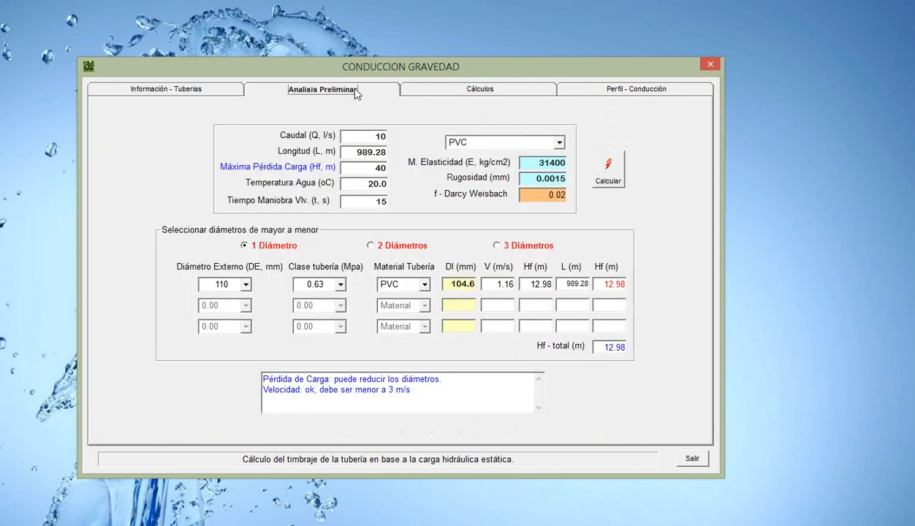
pyautogui.click(195, 91)
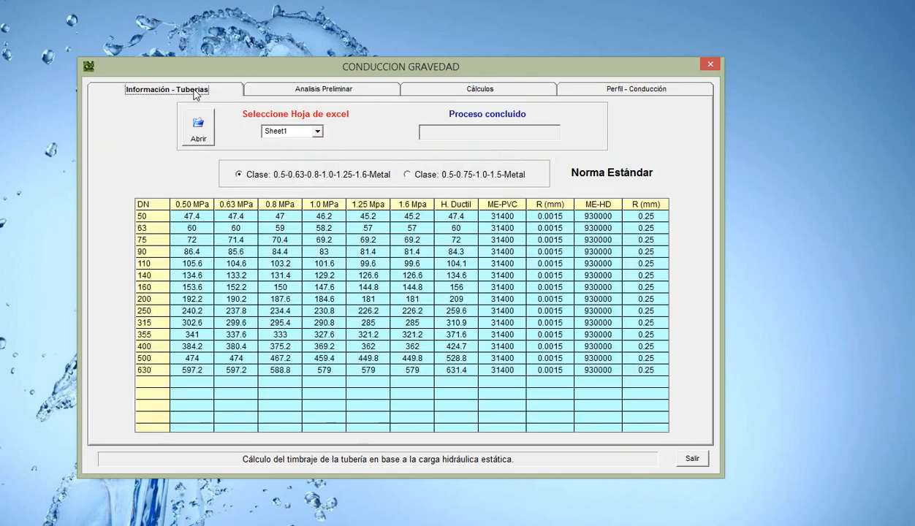
pyautogui.click(282, 91)
pyautogui.click(437, 91)
pyautogui.click(581, 89)
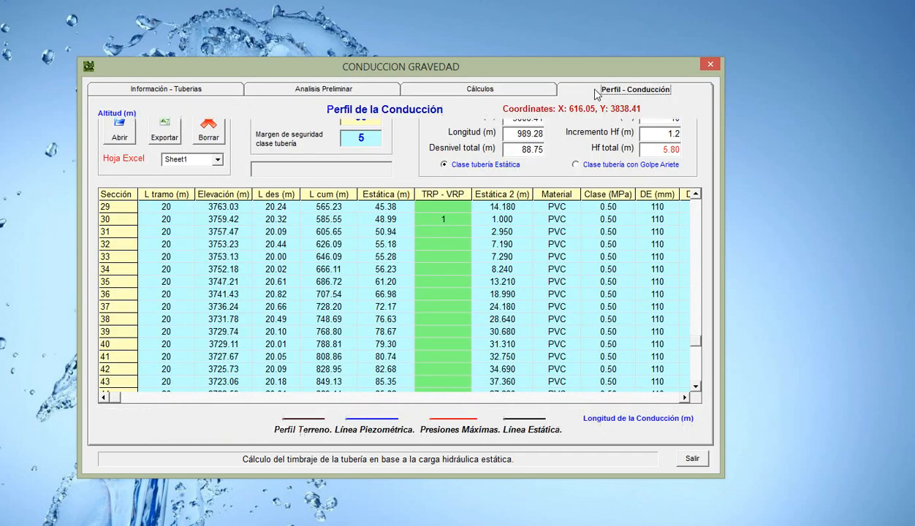
pyautogui.click(485, 88)
pyautogui.click(346, 90)
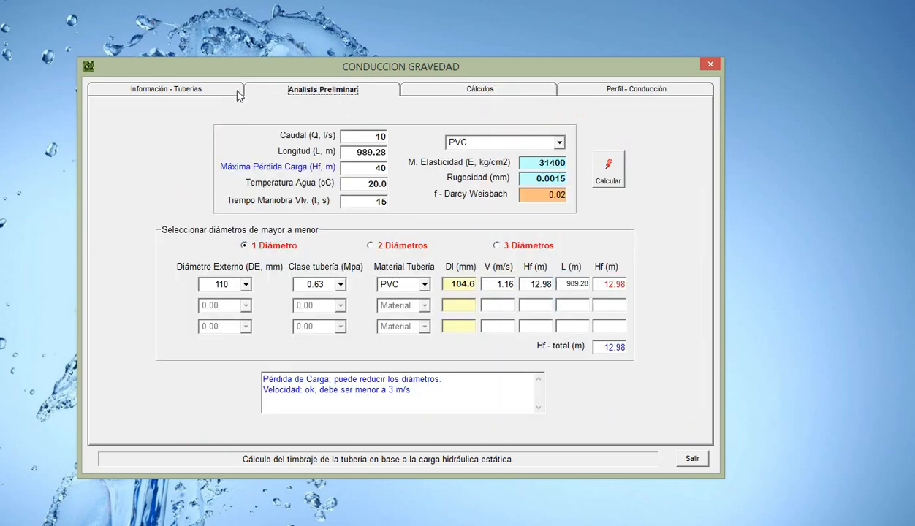
pyautogui.click(234, 91)
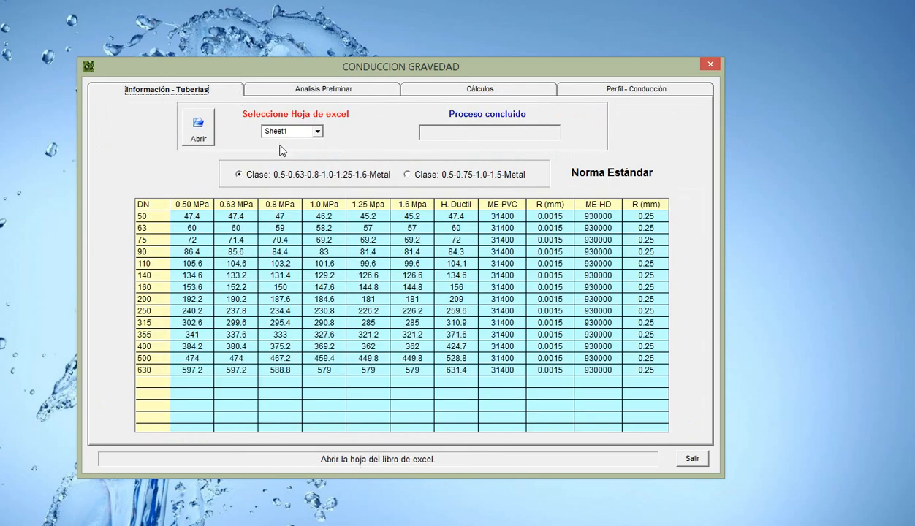
pyautogui.click(330, 91)
pyautogui.click(476, 90)
pyautogui.click(568, 93)
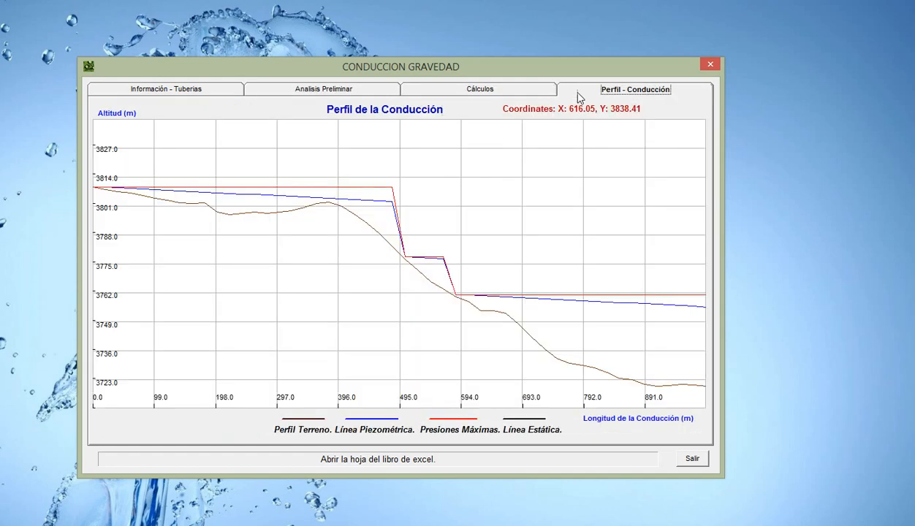
# - Export the conduction calculation table to an Excel workbook
pyautogui.click(513, 92)
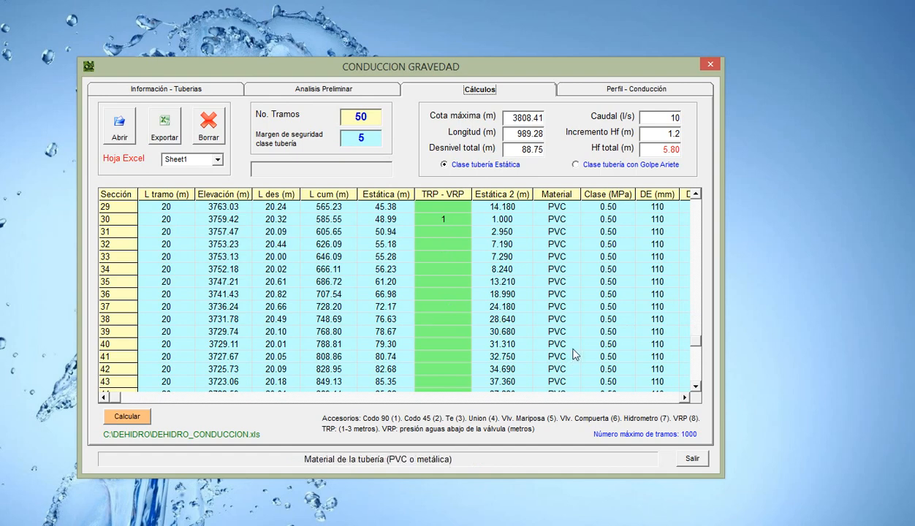
pyautogui.moveTo(707, 197); pyautogui.dragTo(706, 195)
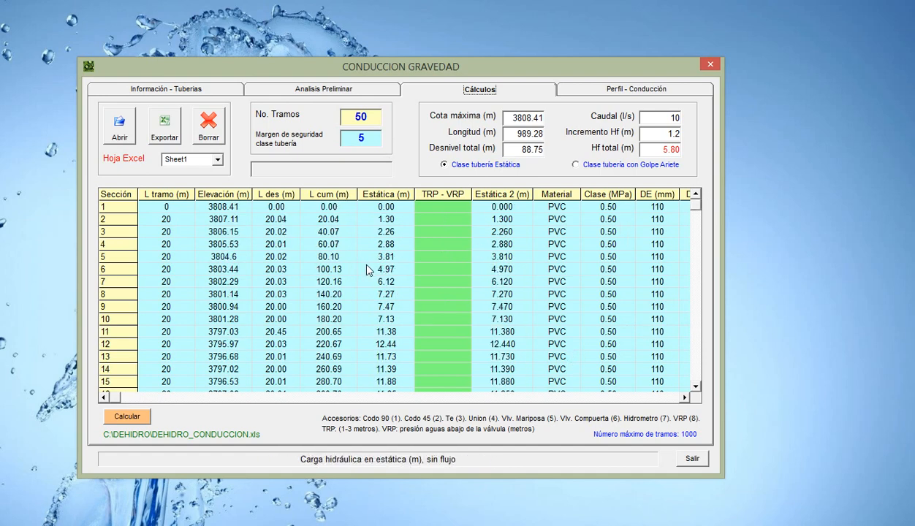
pyautogui.click(170, 139)
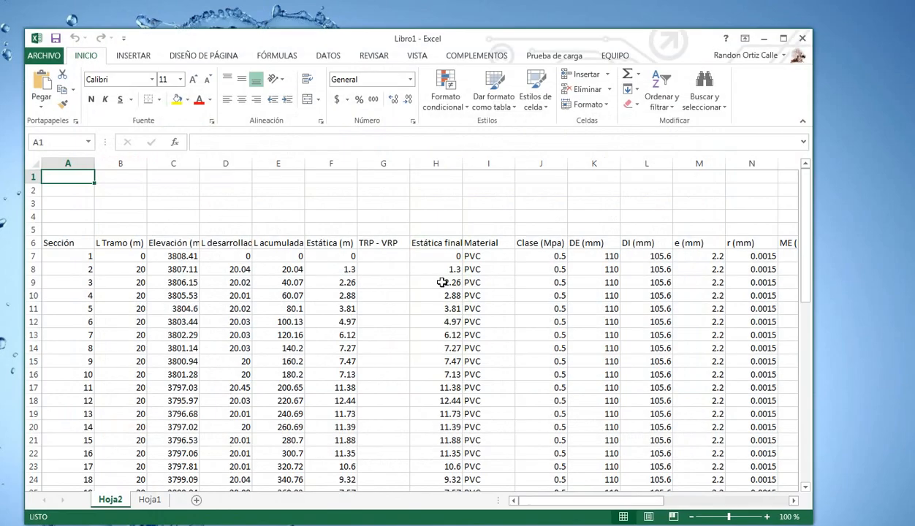
# - Examine the exported table in Excel, from the section geometry through the head losses and hydraulic loads
pyautogui.click(215, 308)
pyautogui.scroll(-3, 260, 310)
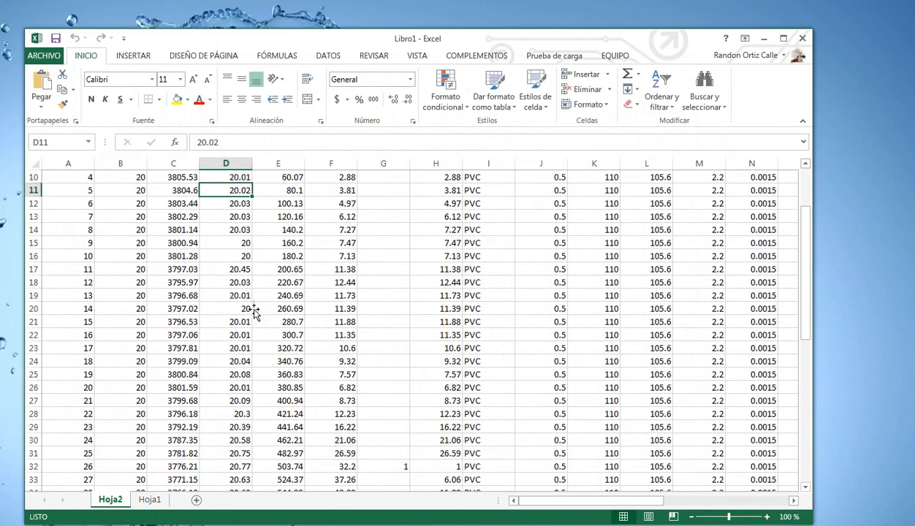
pyautogui.scroll(-10, 269, 317)
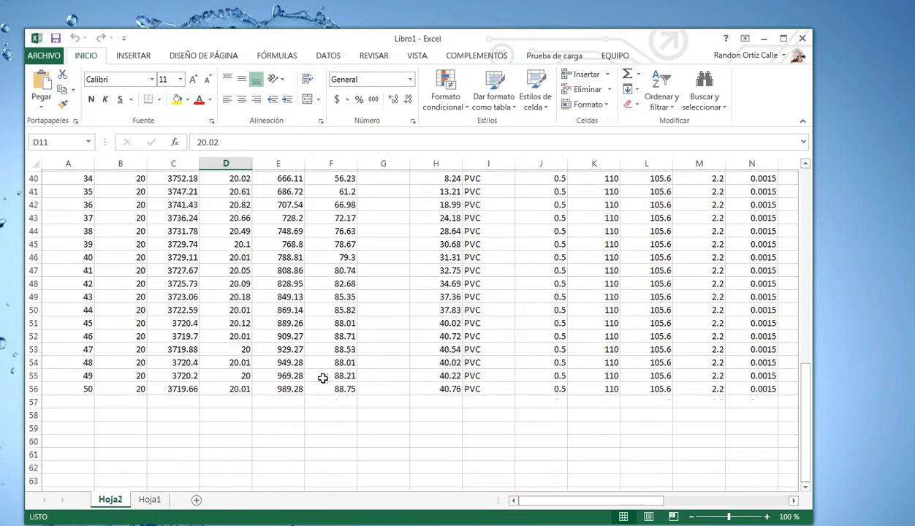
pyautogui.moveTo(527, 508); pyautogui.dragTo(654, 507)
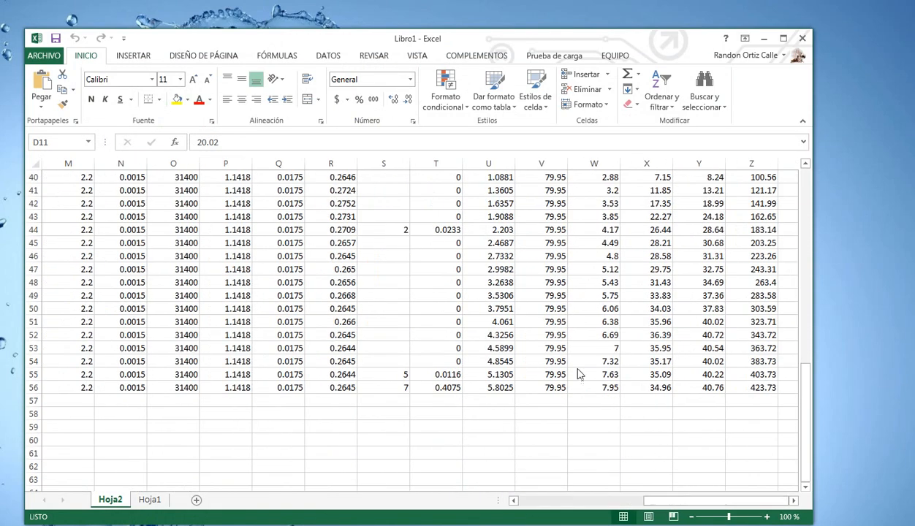
pyautogui.scroll(6, 576, 370)
pyautogui.scroll(5, 576, 370)
pyautogui.scroll(-2, 575, 370)
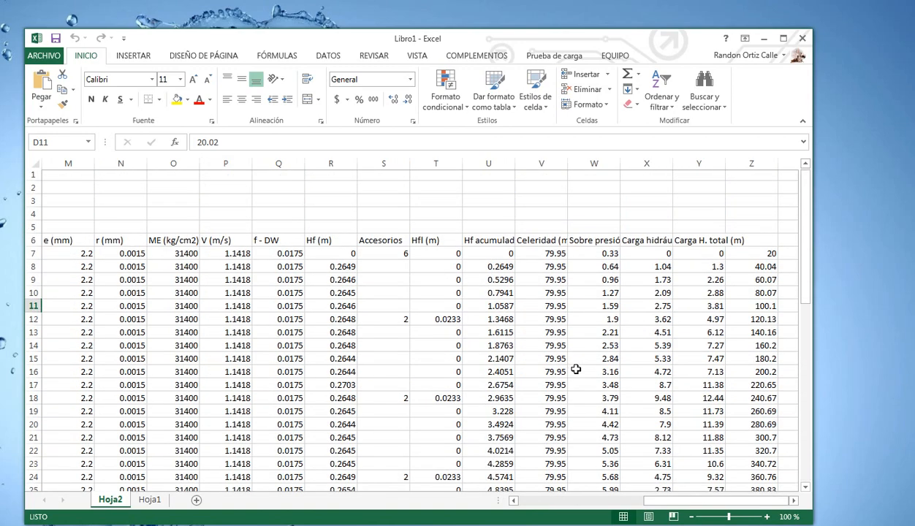
pyautogui.scroll(-4, 576, 370)
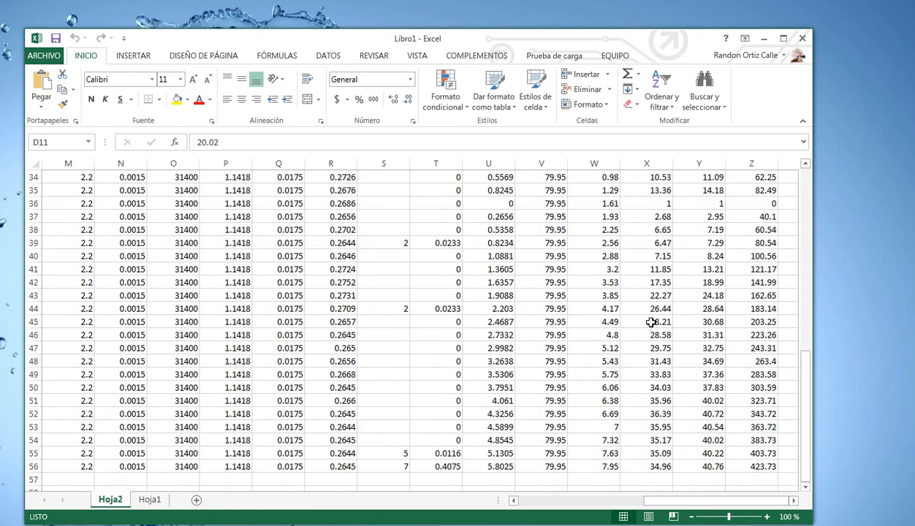
# - Check the exported hydraulic loads at sections 26, 30 and 50, and close the workbook
pyautogui.scroll(1, 648, 321)
pyautogui.click(649, 268)
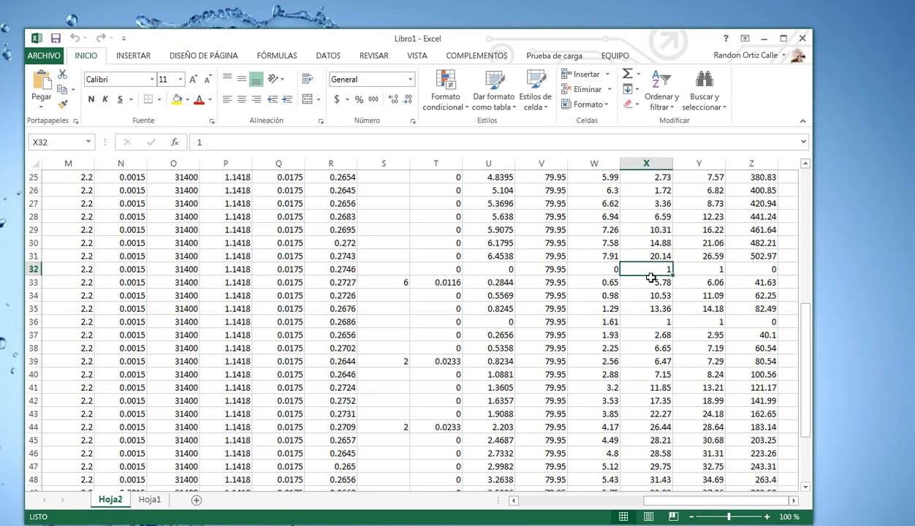
pyautogui.click(648, 320)
pyautogui.scroll(-5, 650, 331)
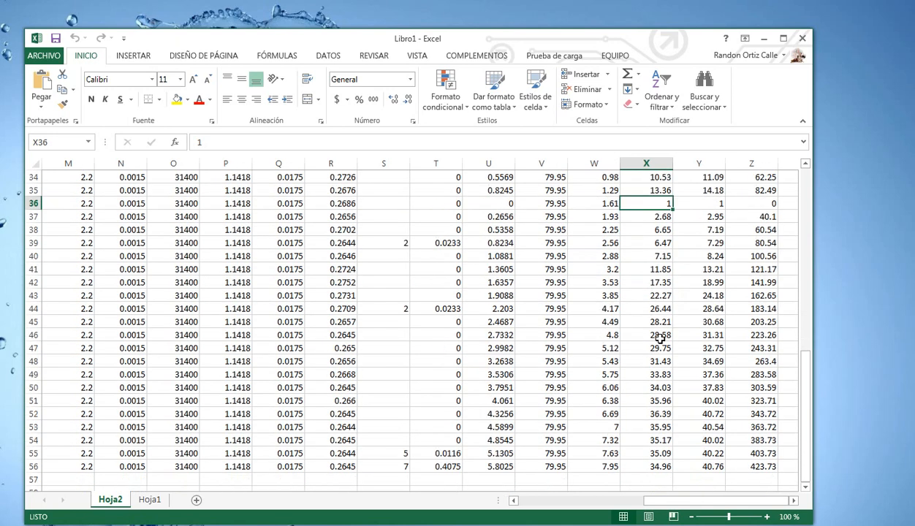
pyautogui.click(692, 382)
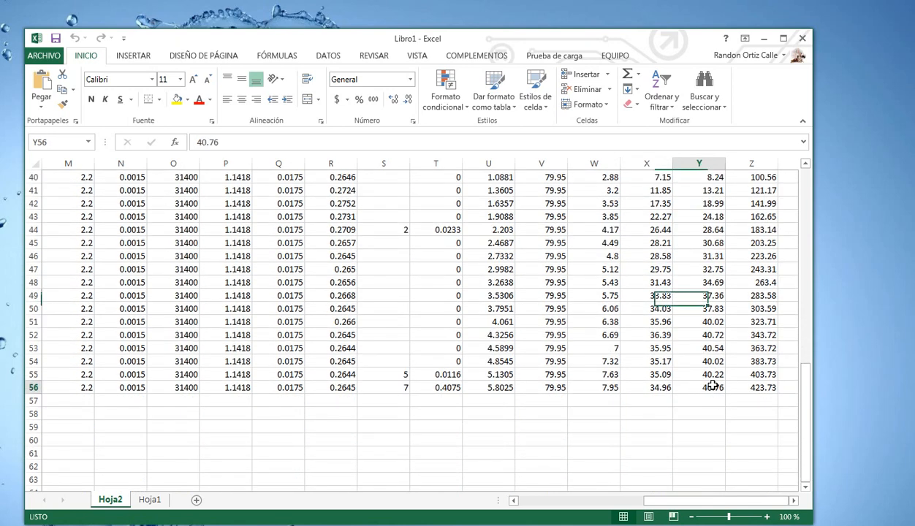
pyautogui.scroll(13, 529, 395)
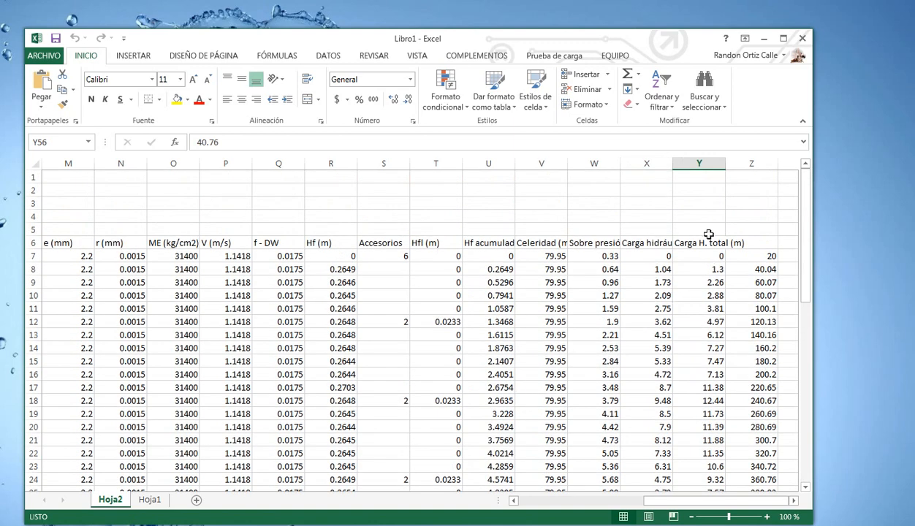
pyautogui.click(803, 39)
pyautogui.click(400, 286)
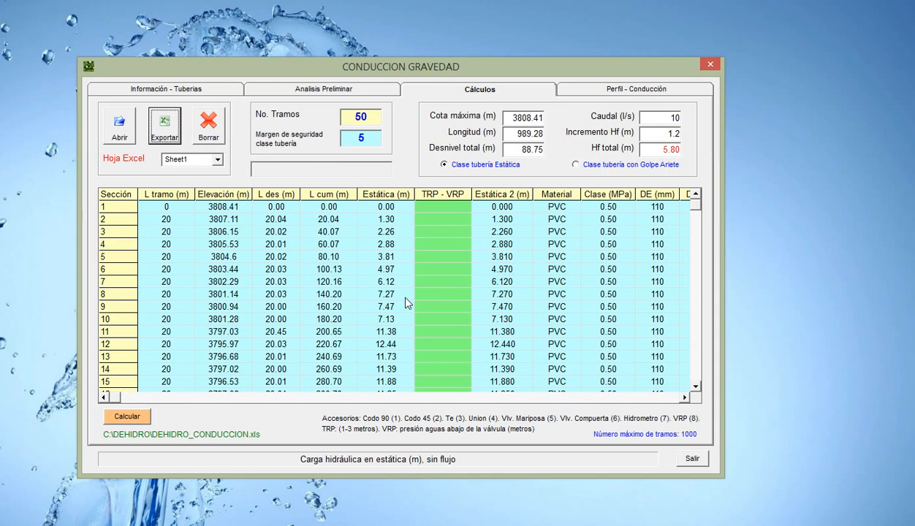
# - Choose the 2 Diámetros option in the preliminary analysis of the conduction
pyautogui.click(298, 91)
pyautogui.click(377, 248)
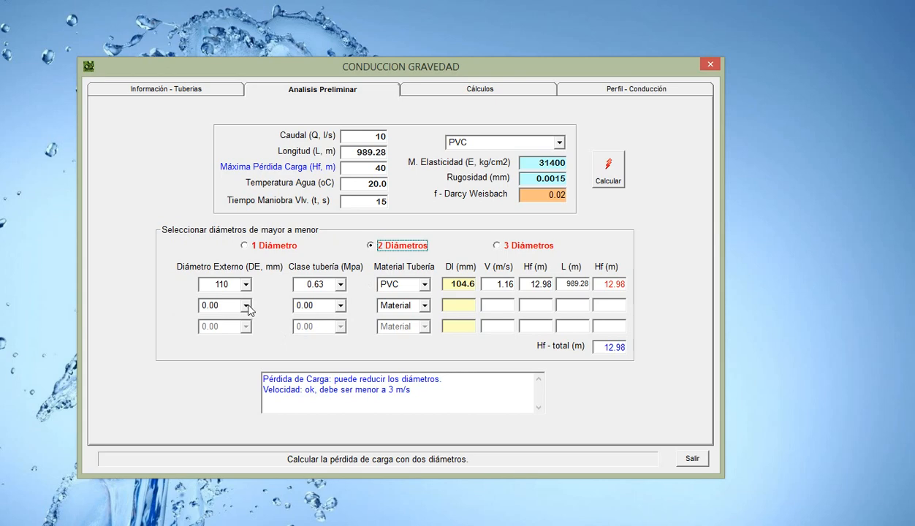
# - Delete the TRP - VRP pressure breaks at sections 26 and 30 in the calculation table
pyautogui.click(453, 89)
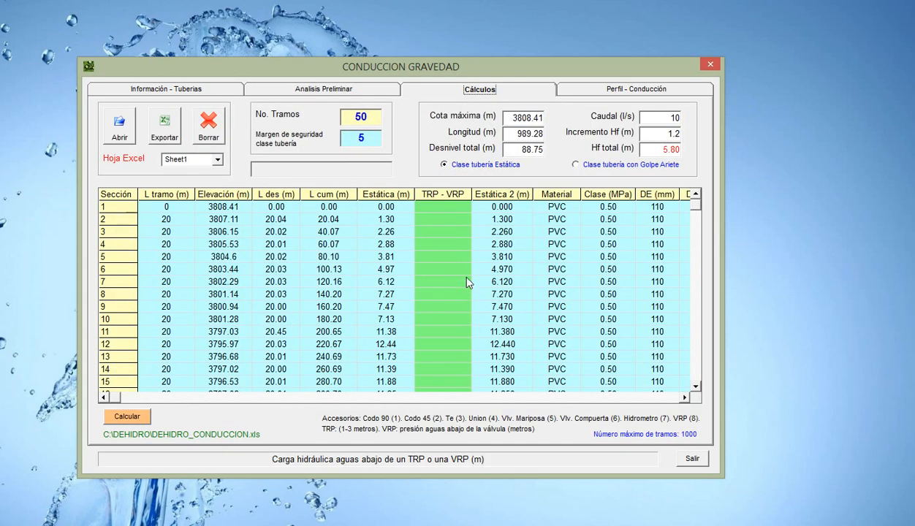
pyautogui.scroll(-3, 599, 336)
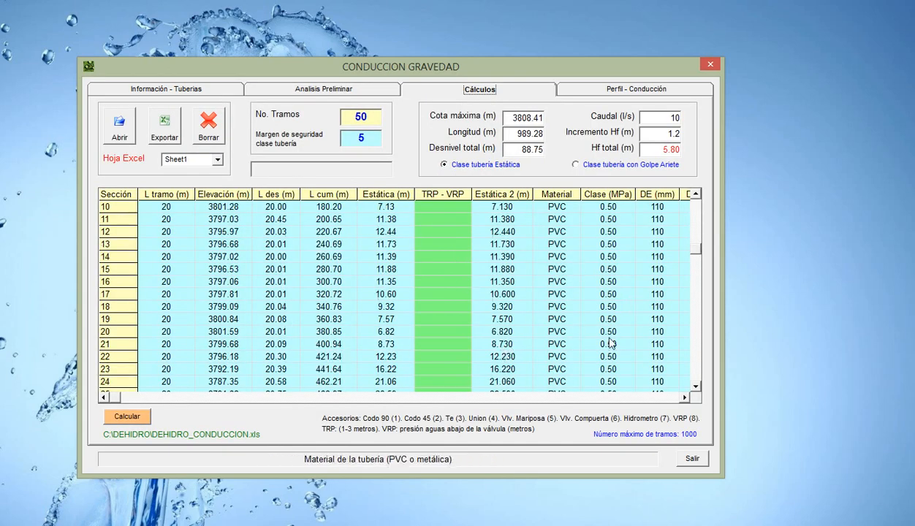
pyautogui.click(696, 388)
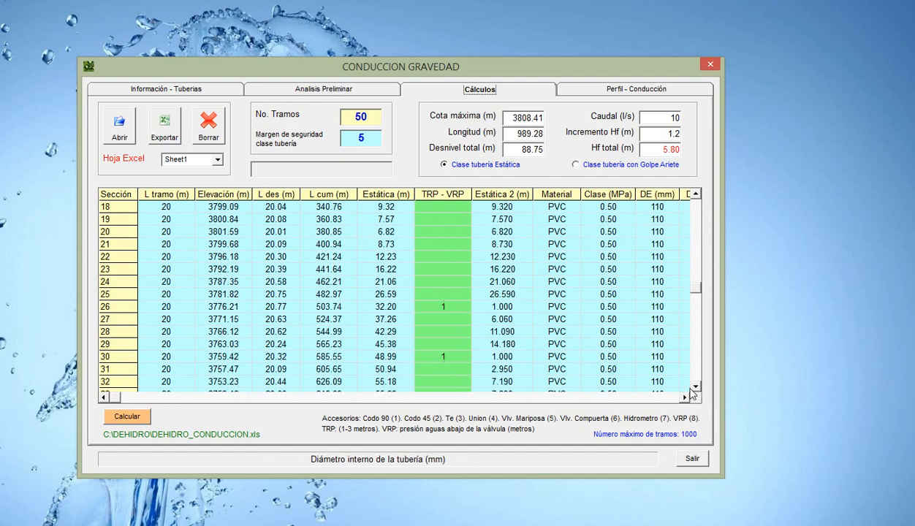
pyautogui.click(450, 307)
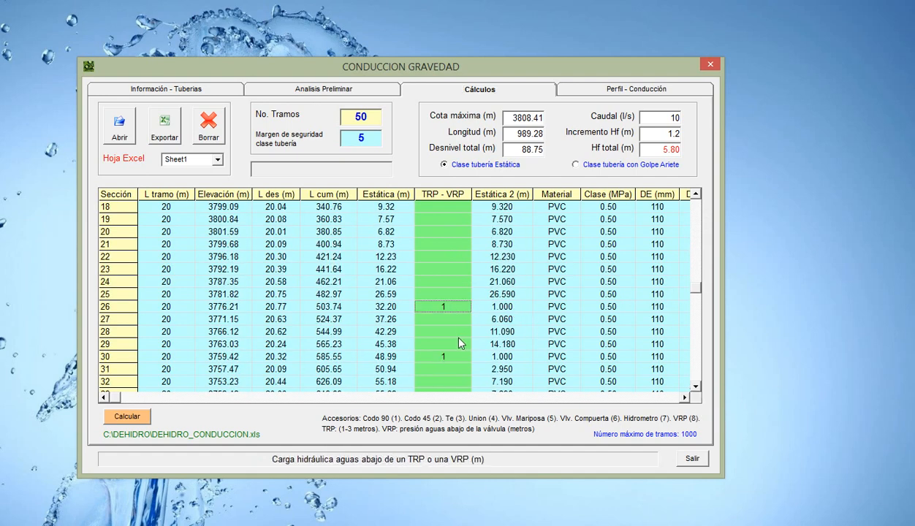
pyautogui.press('Delete')
pyautogui.click(453, 356)
pyautogui.press('Delete')
pyautogui.click(343, 94)
pyautogui.click(485, 89)
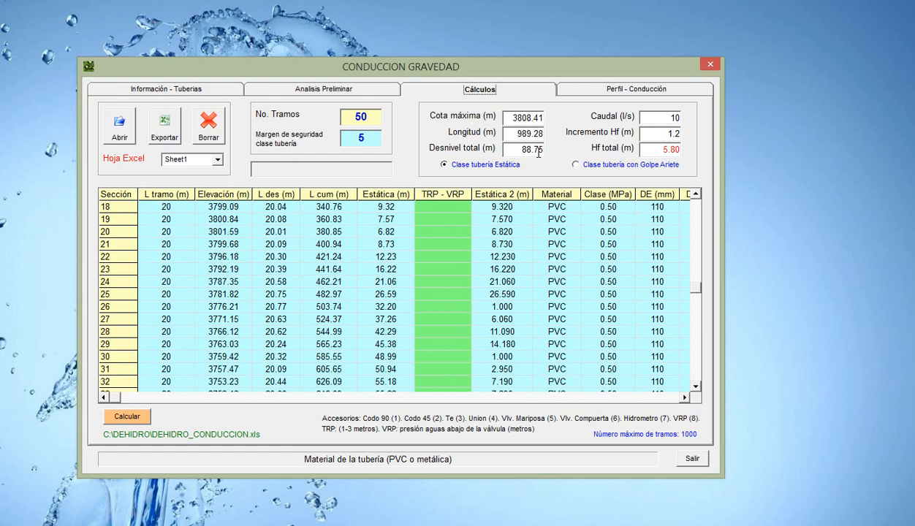
# - Set the second pipe to 90 mm, class 0.63 MPa, PVC in the preliminary analysis and calculate the two-diameter head loss
pyautogui.click(375, 92)
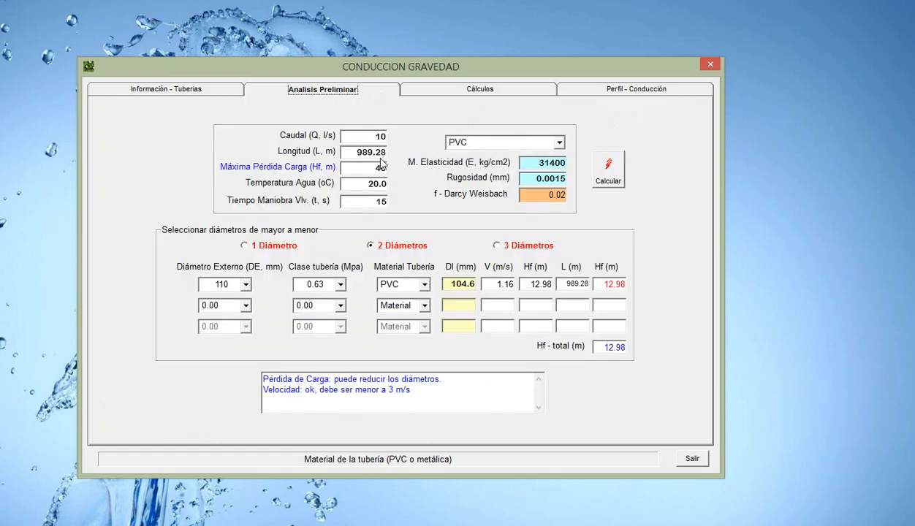
pyautogui.click(245, 306)
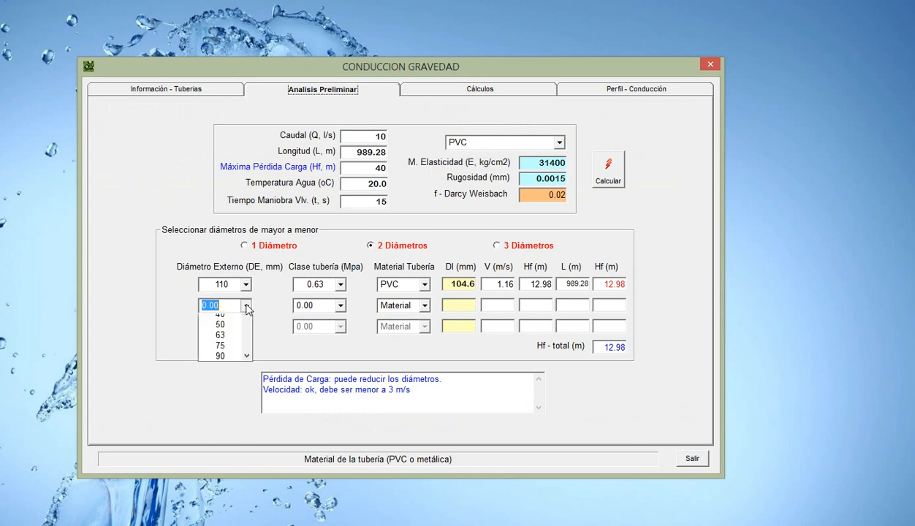
pyautogui.click(215, 387)
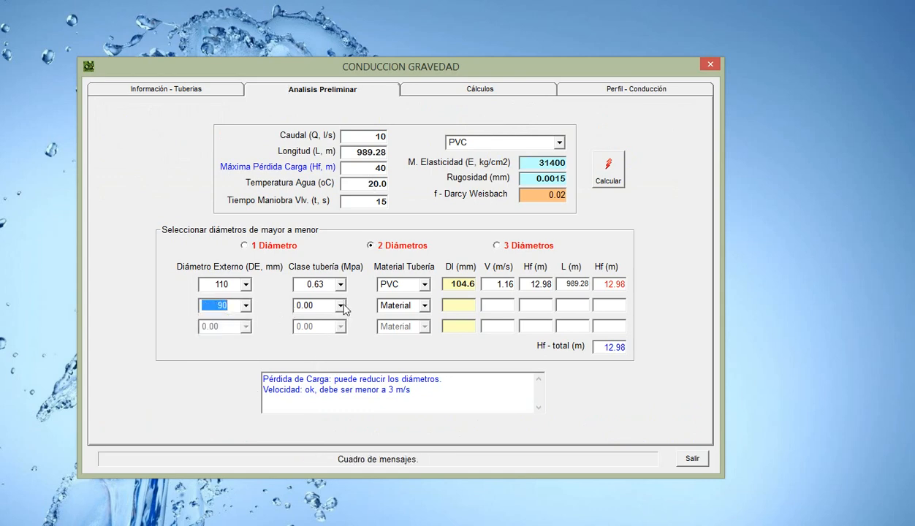
pyautogui.click(340, 306)
pyautogui.click(330, 372)
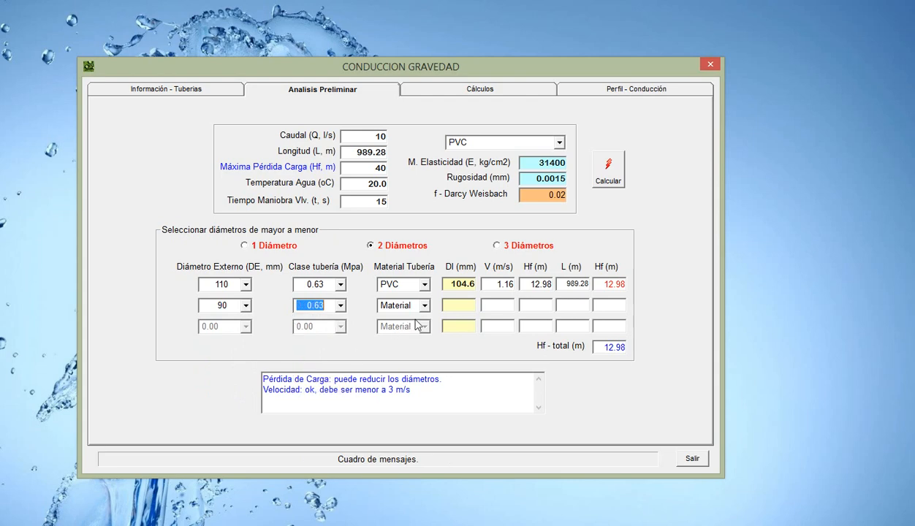
pyautogui.click(423, 306)
pyautogui.click(395, 316)
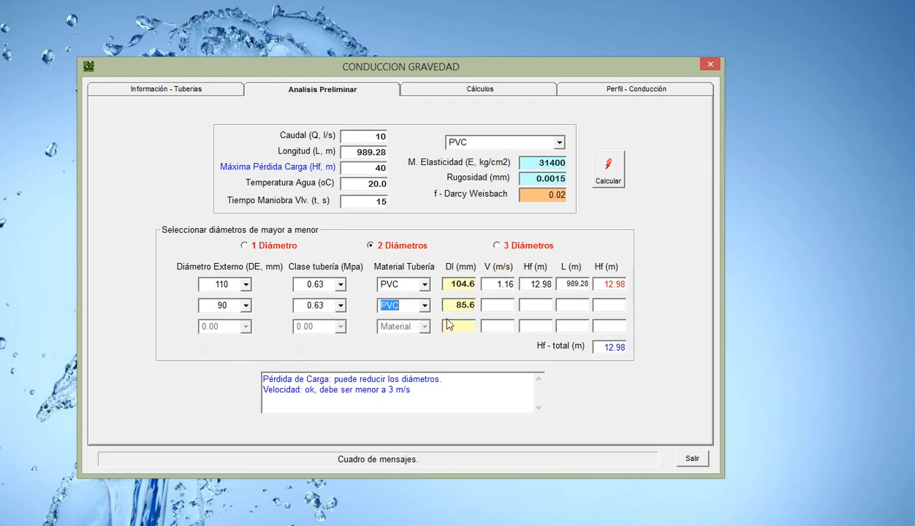
pyautogui.click(499, 305)
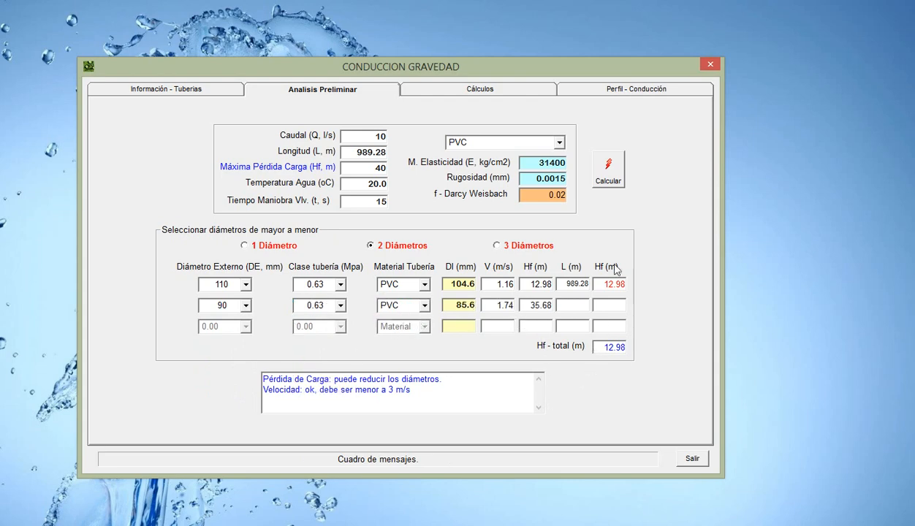
pyautogui.click(603, 183)
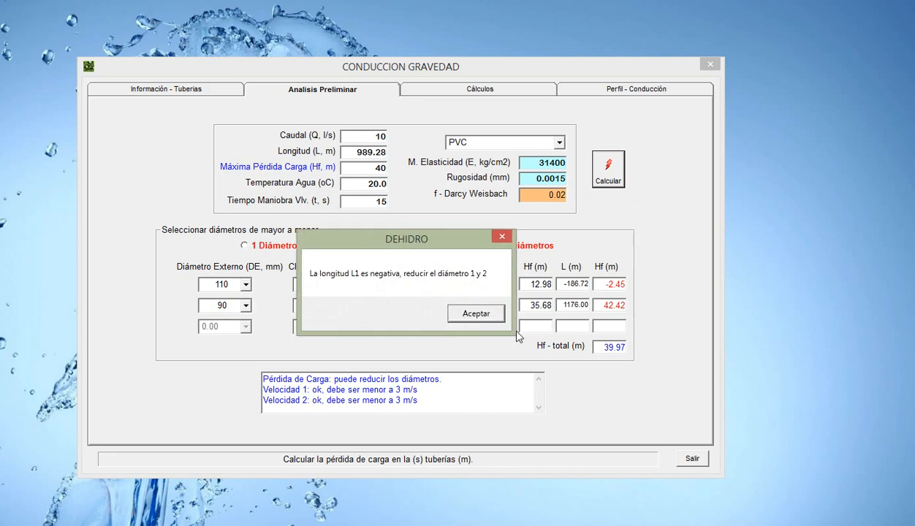
pyautogui.click(465, 311)
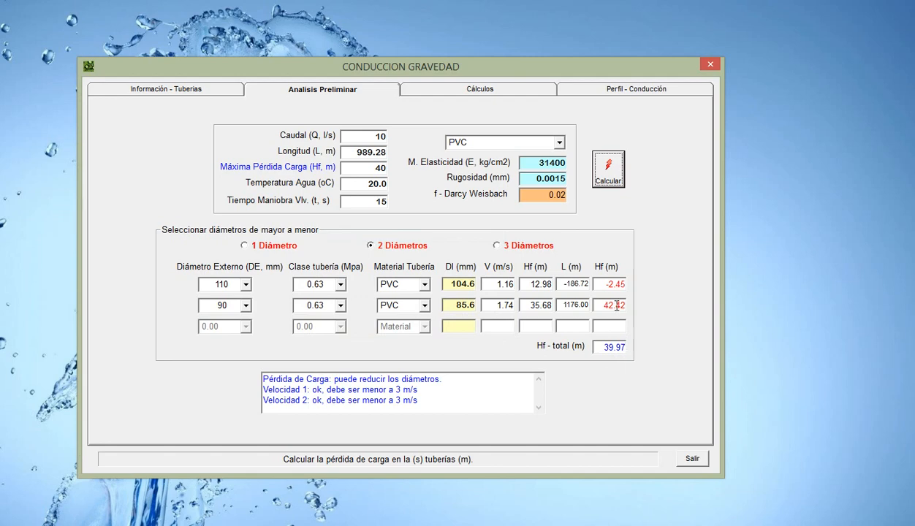
# - Choose the 1 Diámetro option, set the first pipe to 90 mm PVC, and calculate its head loss
pyautogui.click(267, 247)
pyautogui.click(247, 285)
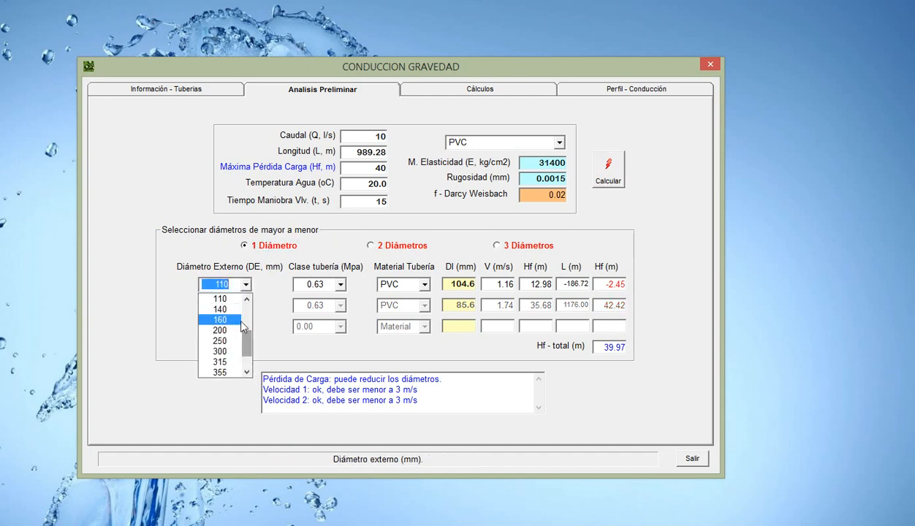
pyautogui.click(247, 300)
pyautogui.click(247, 300)
pyautogui.click(222, 309)
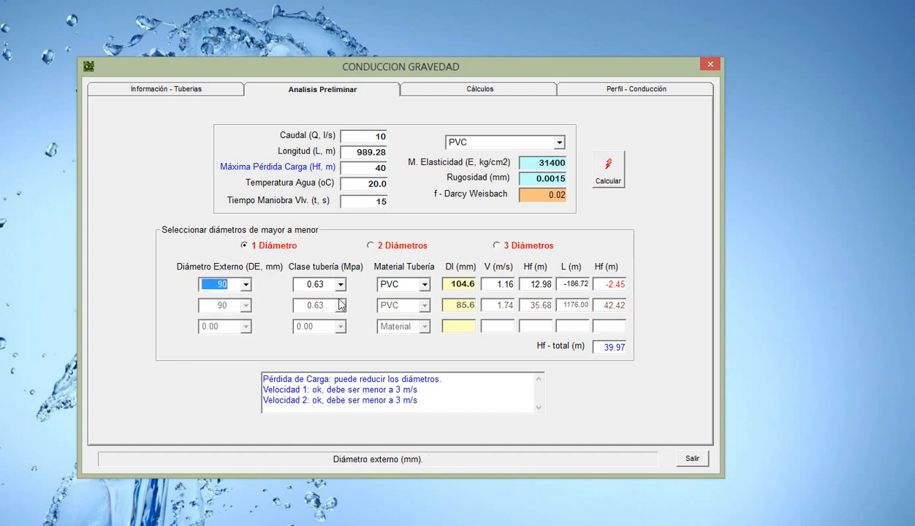
pyautogui.click(424, 284)
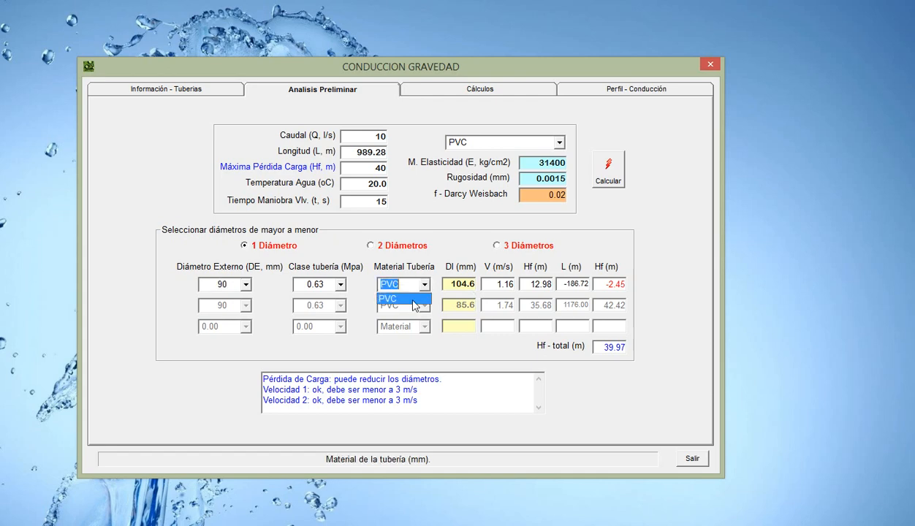
pyautogui.click(394, 295)
pyautogui.click(502, 285)
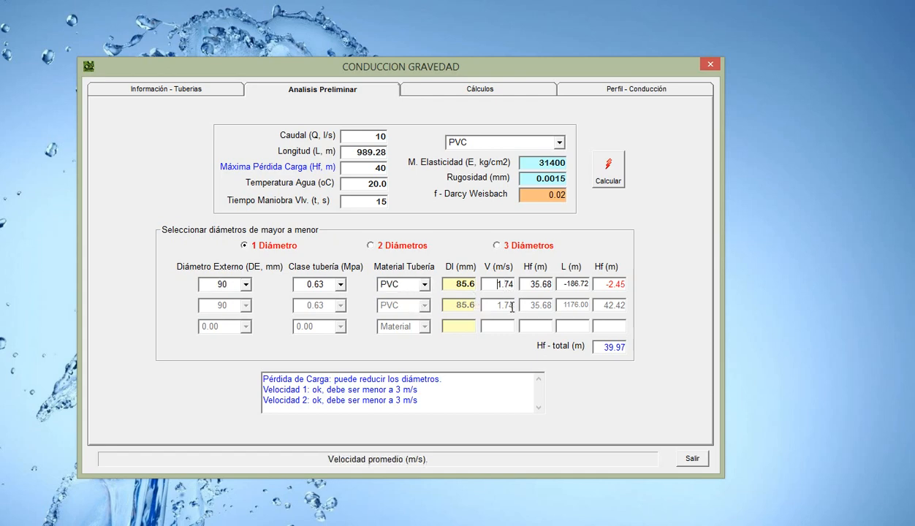
pyautogui.click(567, 284)
pyautogui.click(616, 284)
pyautogui.click(602, 172)
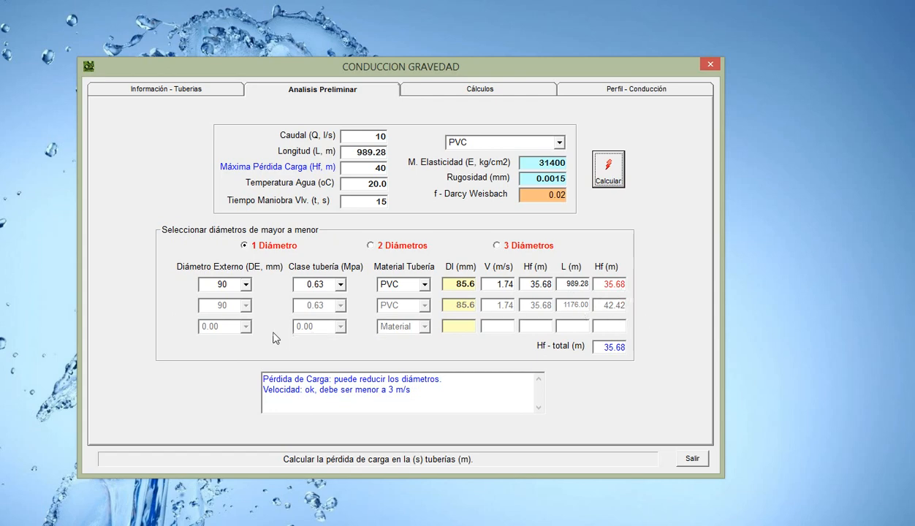
# - Return to the 2 Diámetros option, set the second pipe to 75 mm PVC, and calculate the combined head loss
pyautogui.click(373, 246)
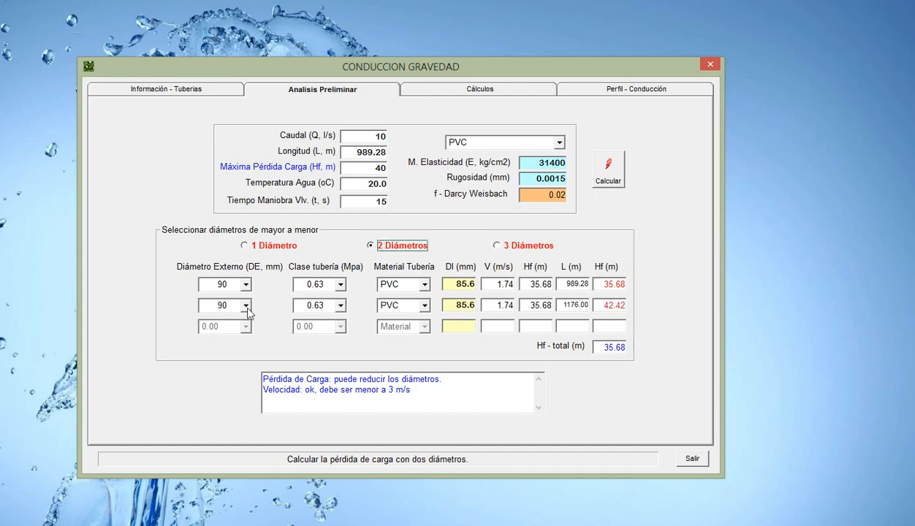
pyautogui.click(246, 306)
pyautogui.scroll(2, 237, 330)
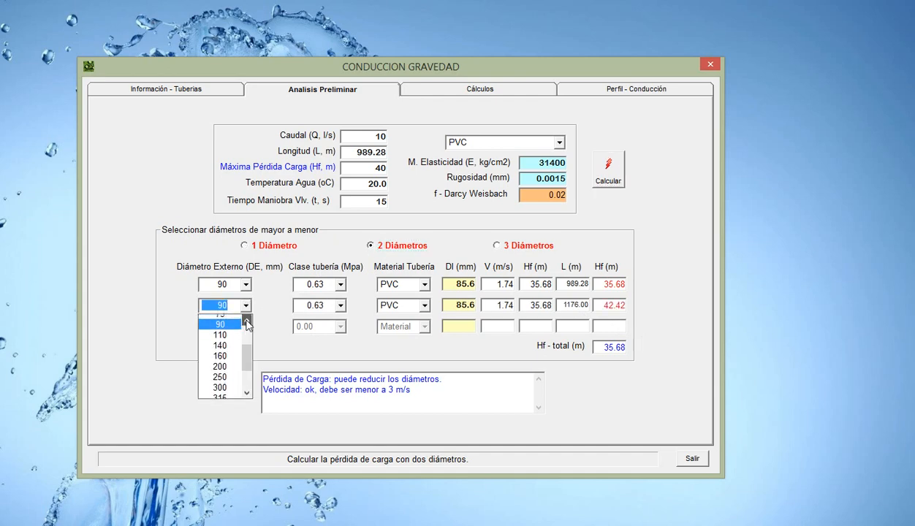
pyautogui.click(236, 341)
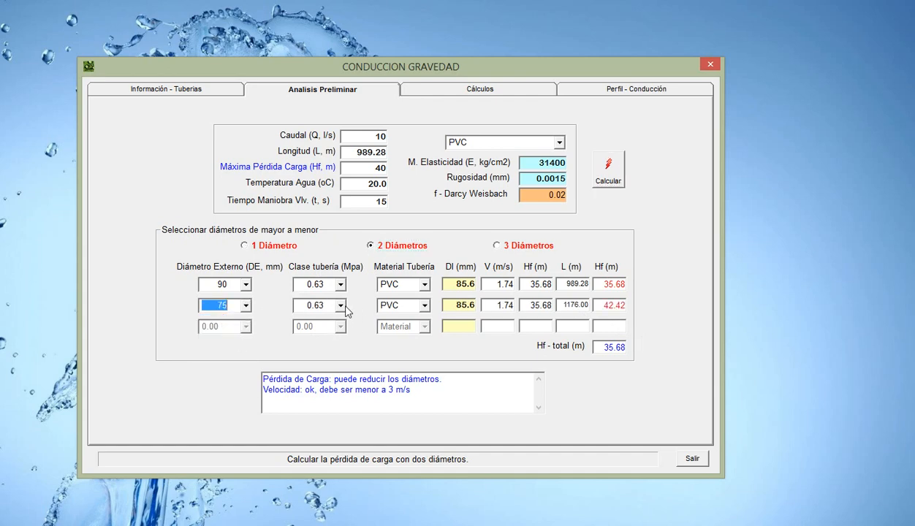
pyautogui.click(425, 305)
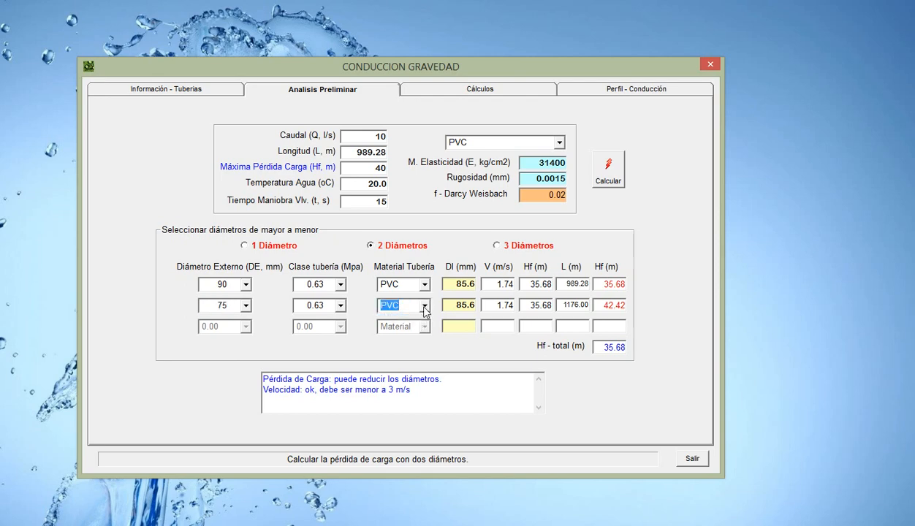
pyautogui.click(422, 306)
pyautogui.click(407, 320)
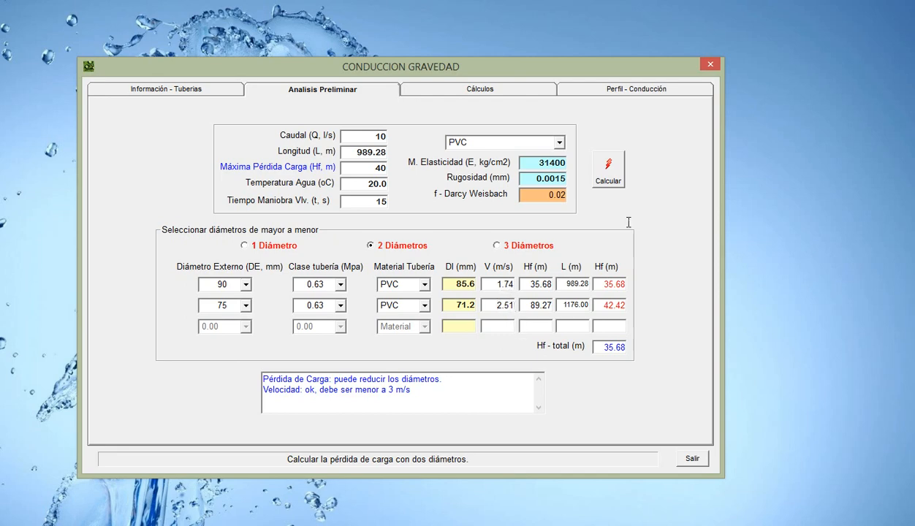
pyautogui.click(607, 175)
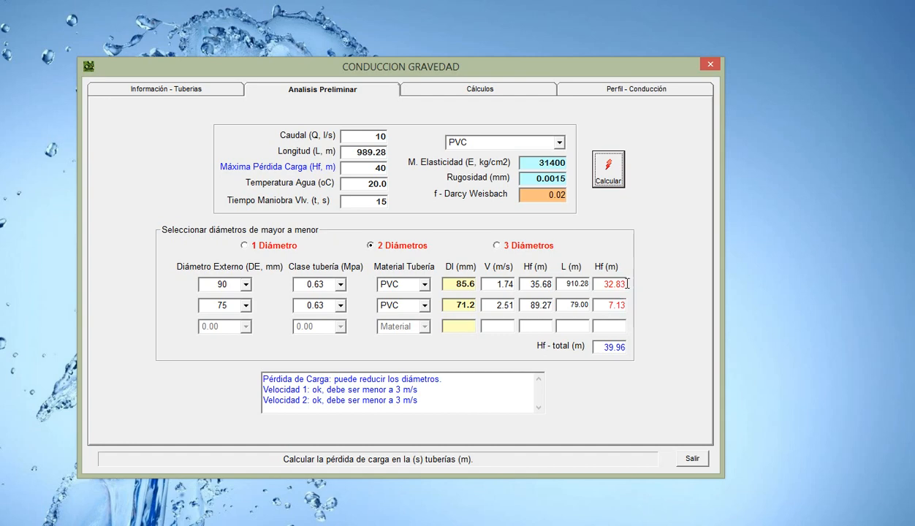
# - Recalculate the conduction table with the two pipe diameters and display the conduction profile
pyautogui.click(509, 90)
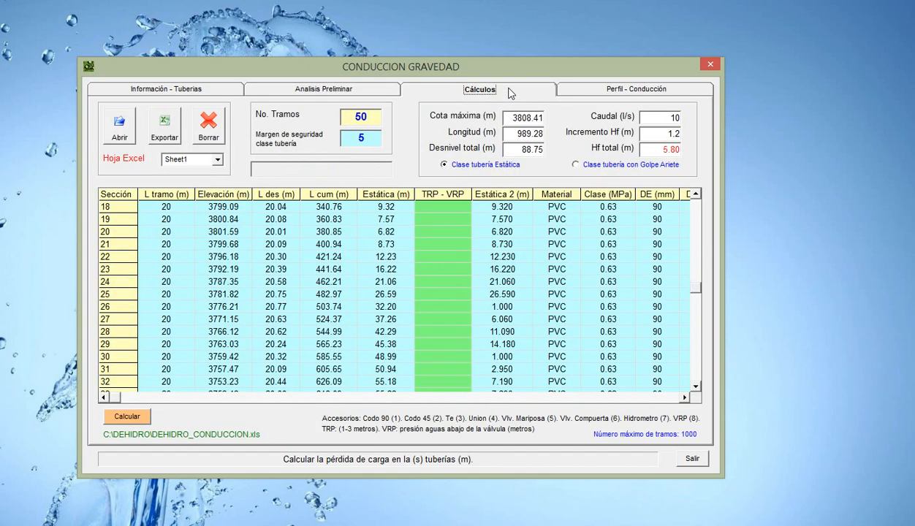
pyautogui.click(133, 416)
pyautogui.click(603, 90)
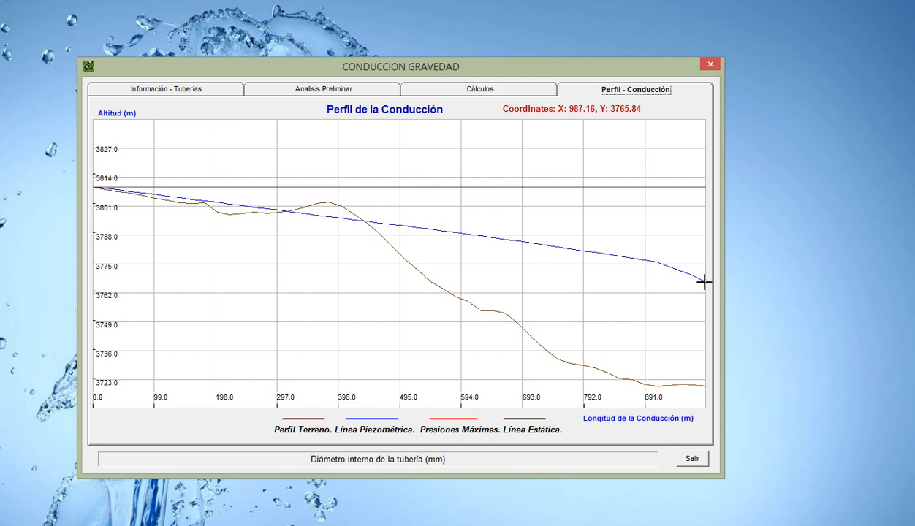
# - Check the pipe classes, diameters, head losses and hydraulic loads of the final sections in the calculation table
pyautogui.click(468, 89)
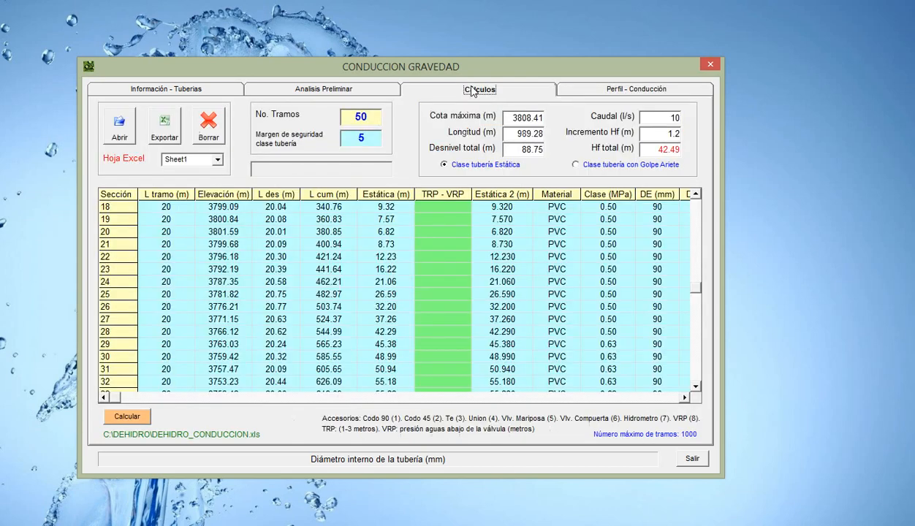
pyautogui.click(694, 386)
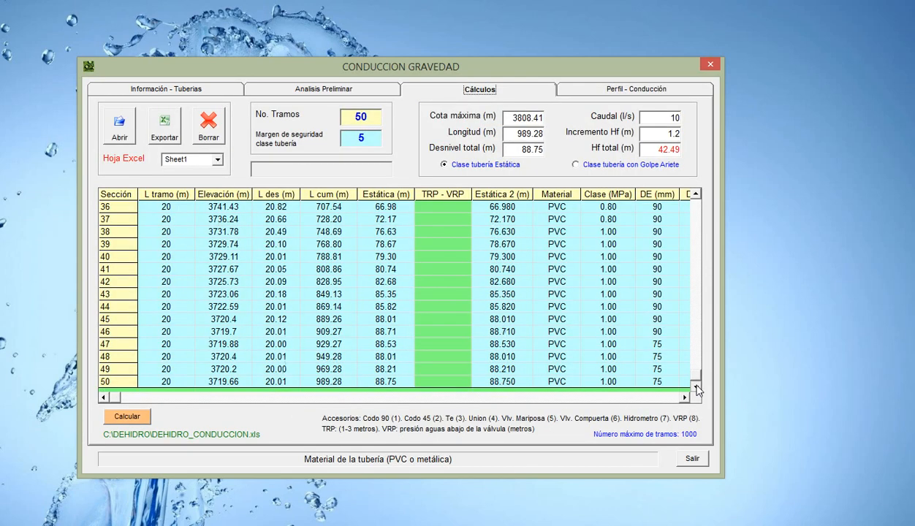
pyautogui.click(683, 398)
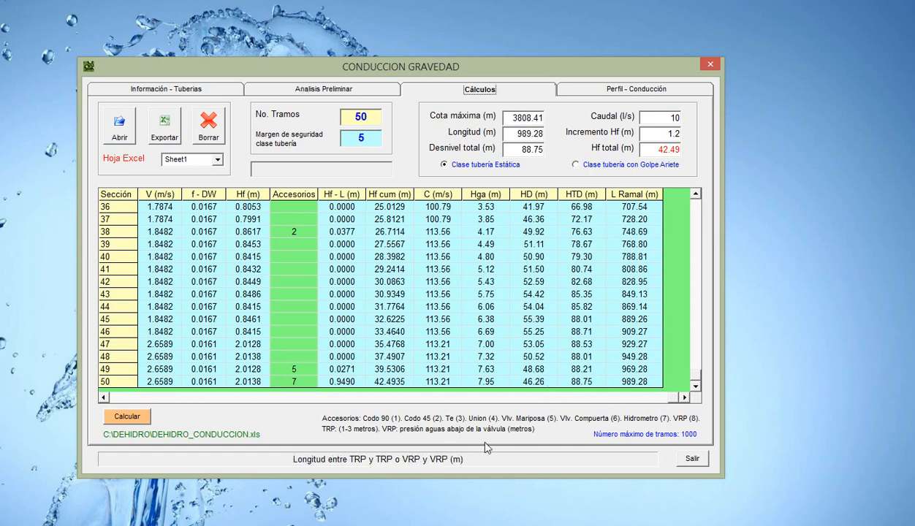
pyautogui.moveTo(192, 382); pyautogui.dragTo(98, 383)
pyautogui.scroll(12, 686, 245)
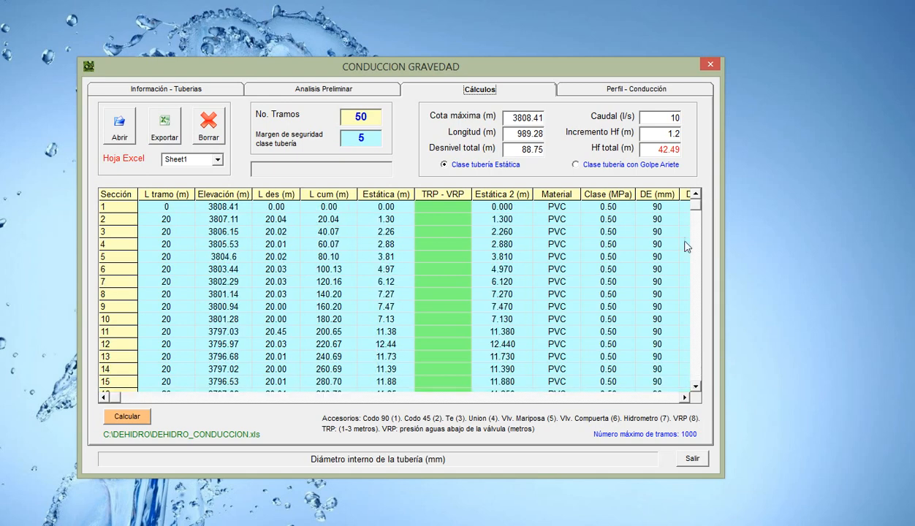
# - Set the external diameter of sections 1 to 7 to 110 mm and recalculate the conduction to view its profile
pyautogui.click(685, 396)
pyautogui.click(685, 397)
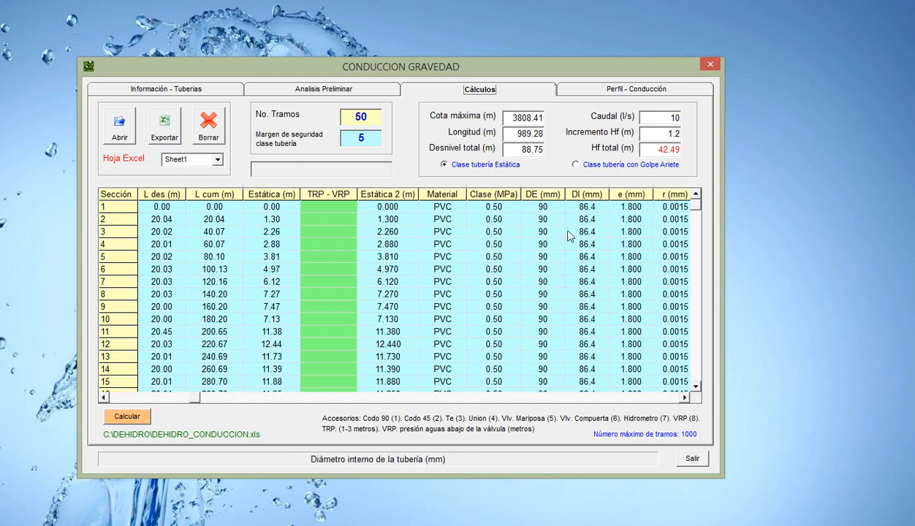
pyautogui.click(543, 207)
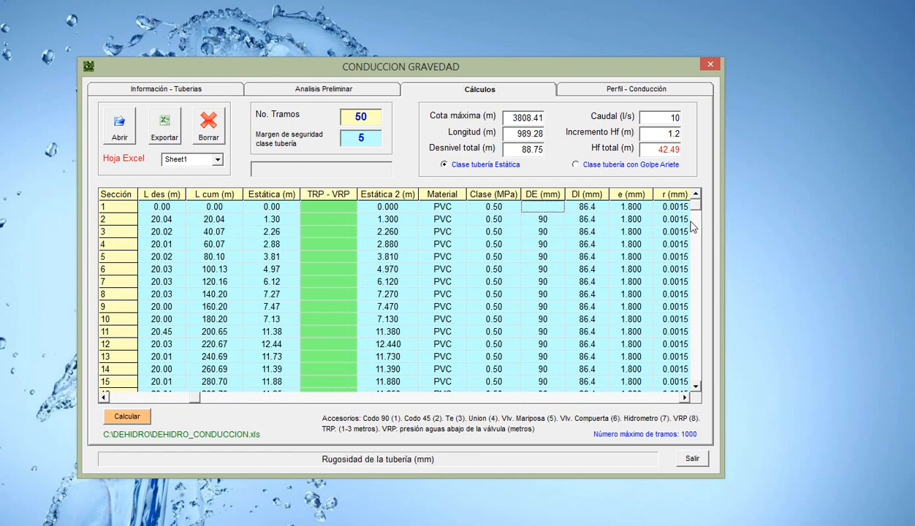
pyautogui.press('Down')
pyautogui.press('Delete')
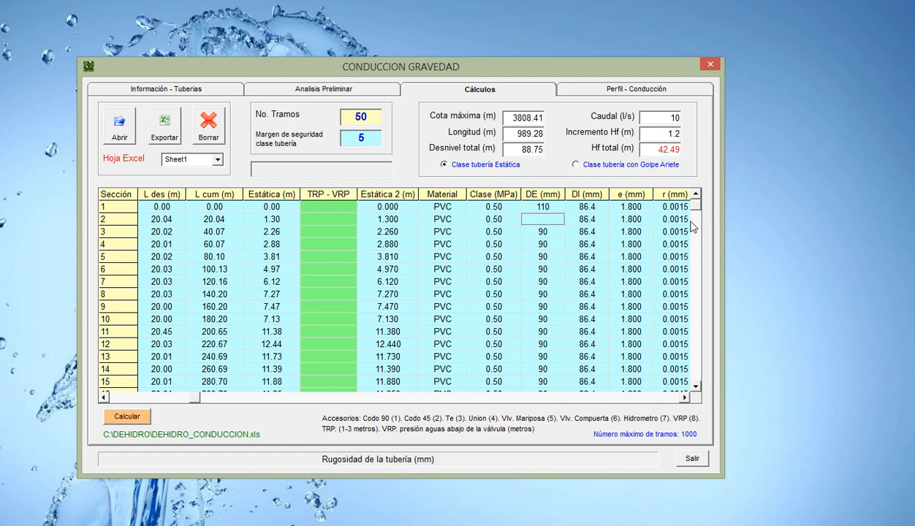
pyautogui.press('Down')
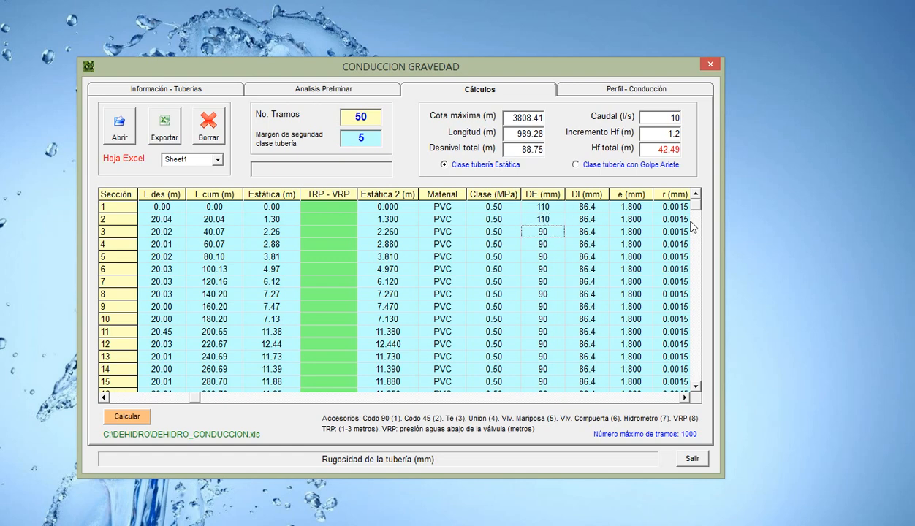
pyautogui.press('Down')
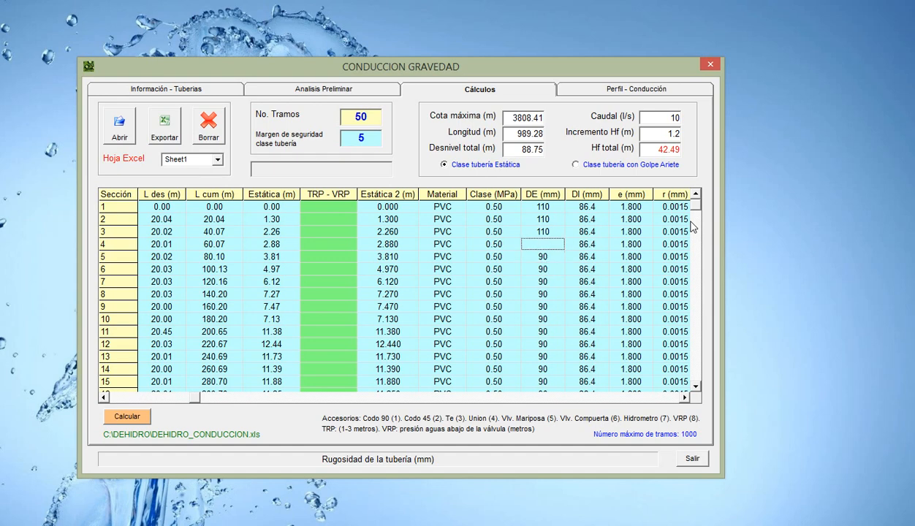
pyautogui.press('Down')
pyautogui.press('Down')
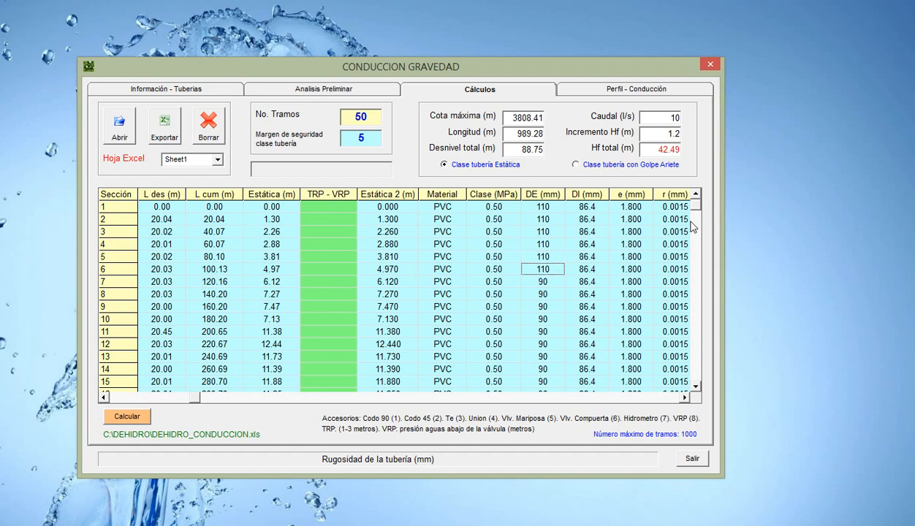
pyautogui.press('Down')
pyautogui.click(139, 409)
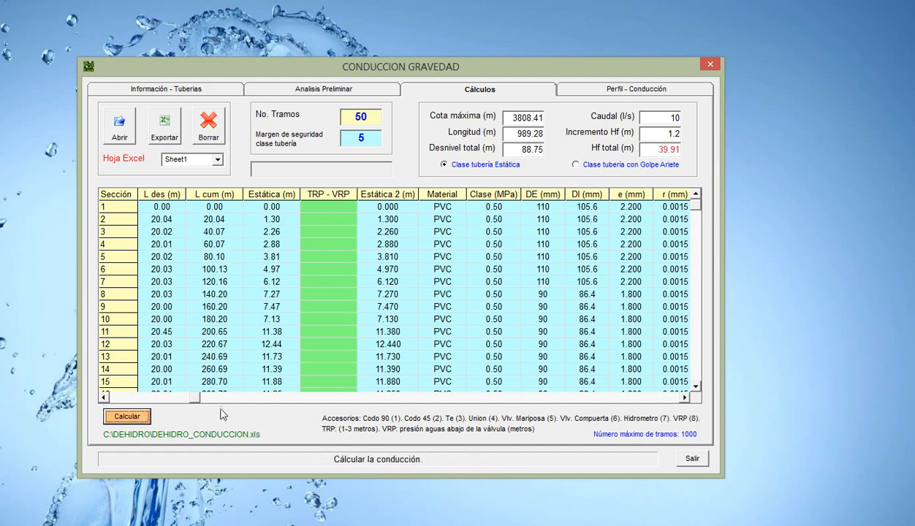
pyautogui.click(581, 90)
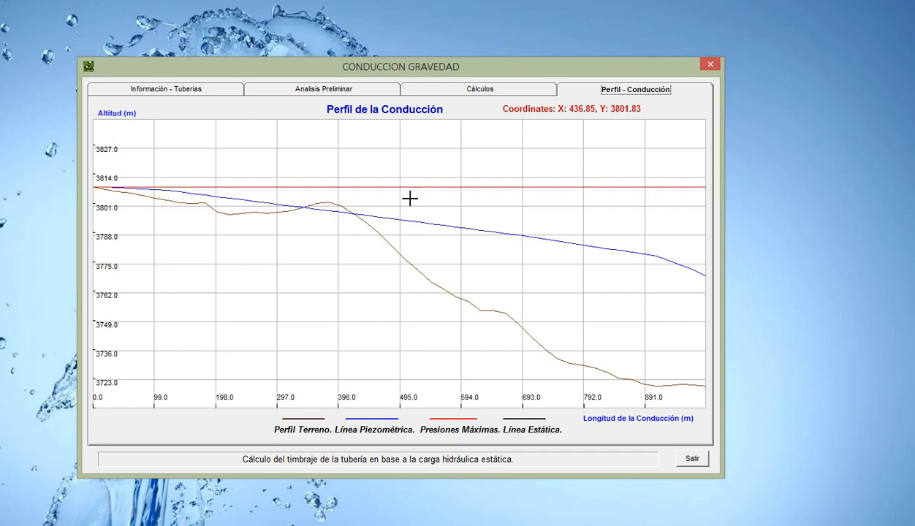
# - Extend the 110 mm external diameter to sections 8 through 11 and recalculate the conduction to view its profile
pyautogui.click(469, 90)
pyautogui.click(543, 295)
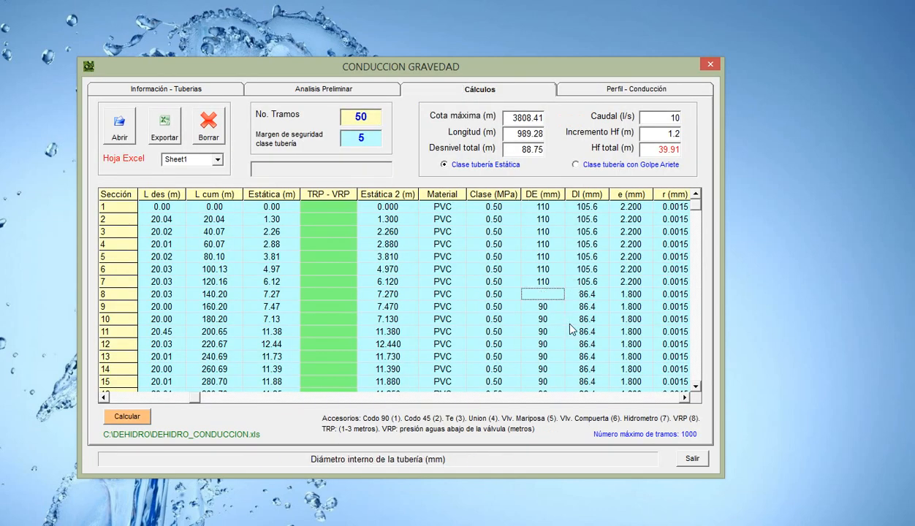
pyautogui.press('Down')
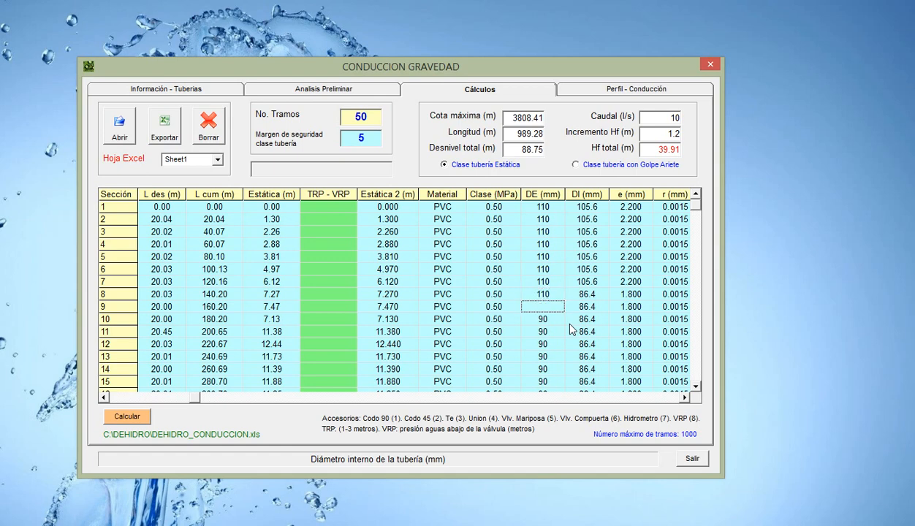
pyautogui.press('Down')
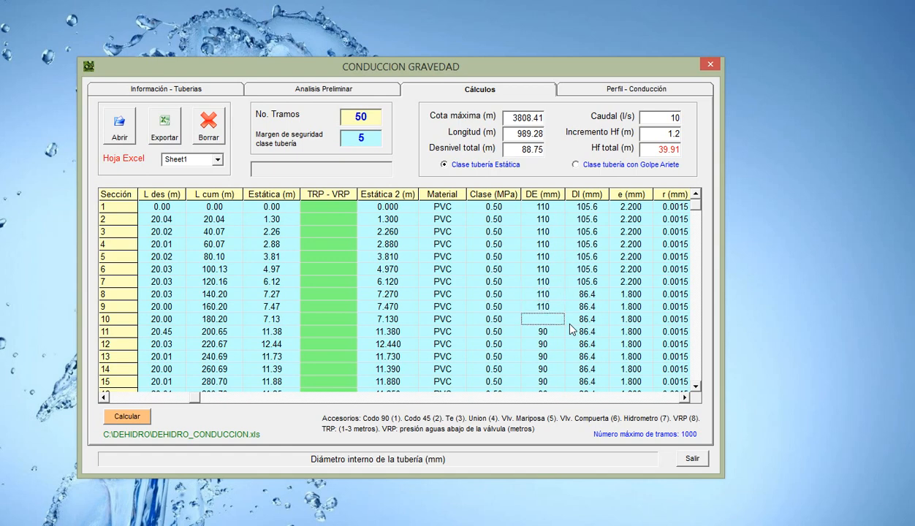
pyautogui.press('Down')
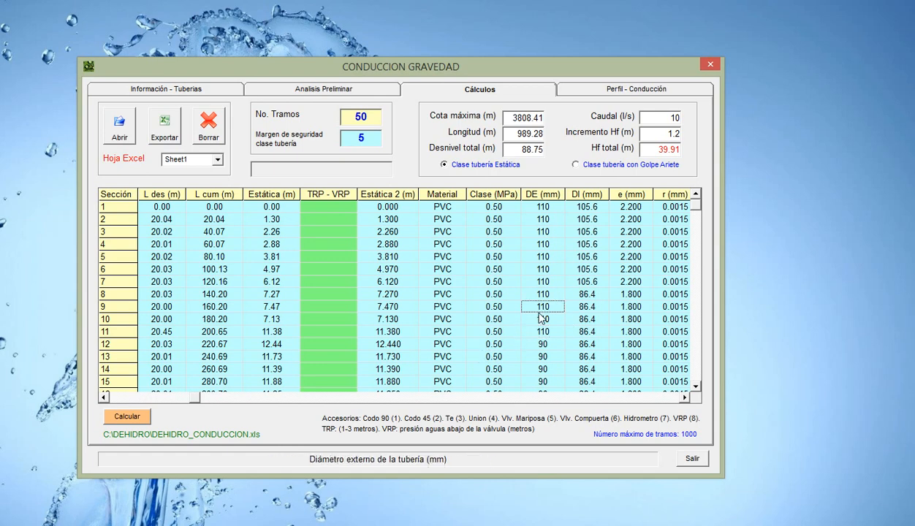
pyautogui.click(140, 422)
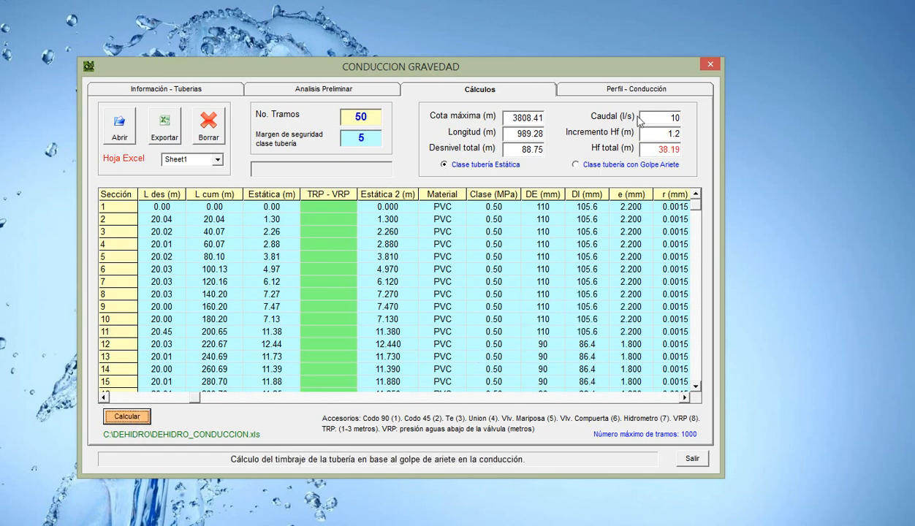
pyautogui.click(630, 89)
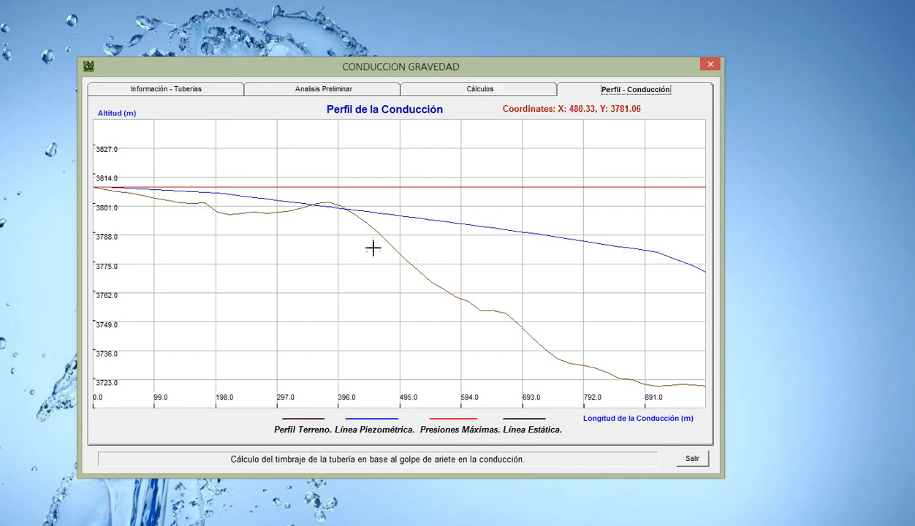
# - Change the external diameter of sections 12 to 15 to 110 mm and display the recalculated conduction profile
pyautogui.click(472, 89)
pyautogui.click(547, 345)
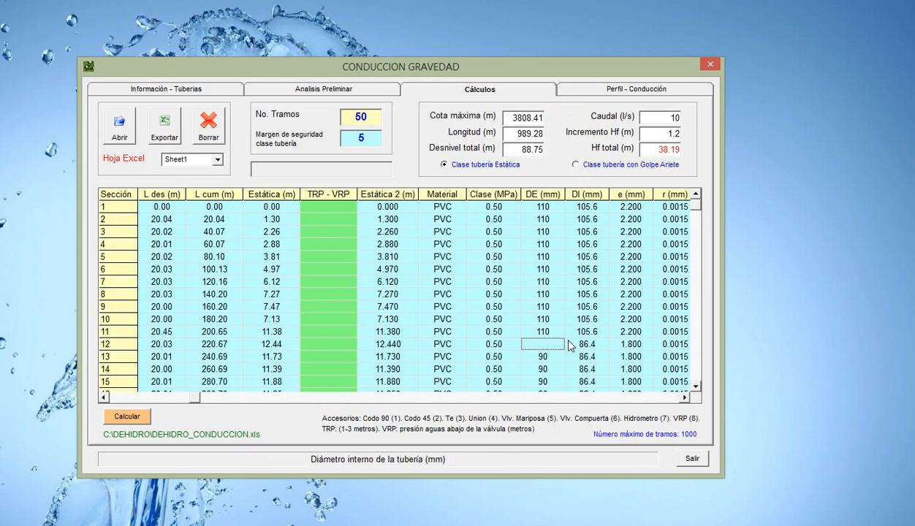
pyautogui.press('Down')
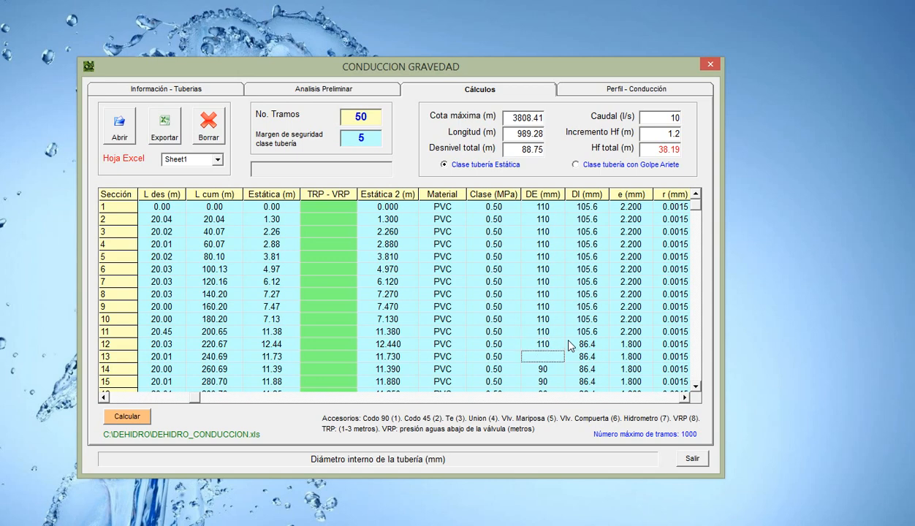
pyautogui.press('Down')
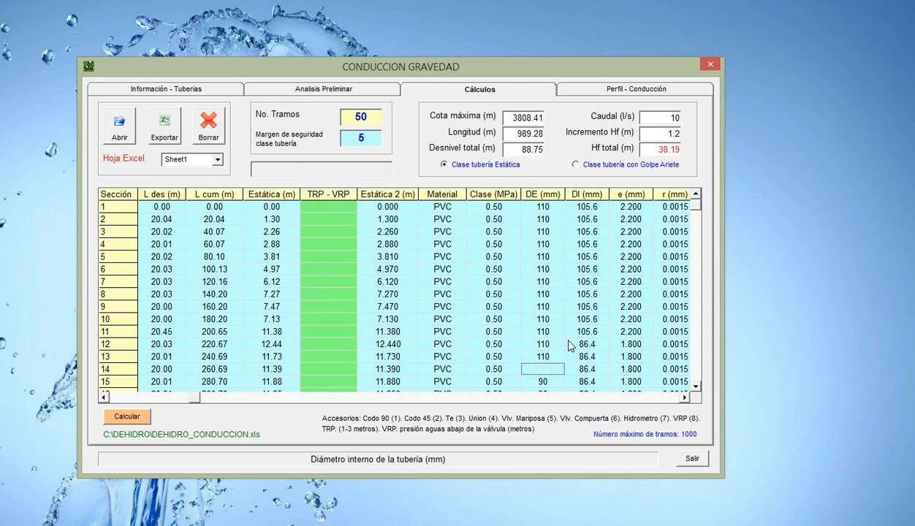
pyautogui.press('Down')
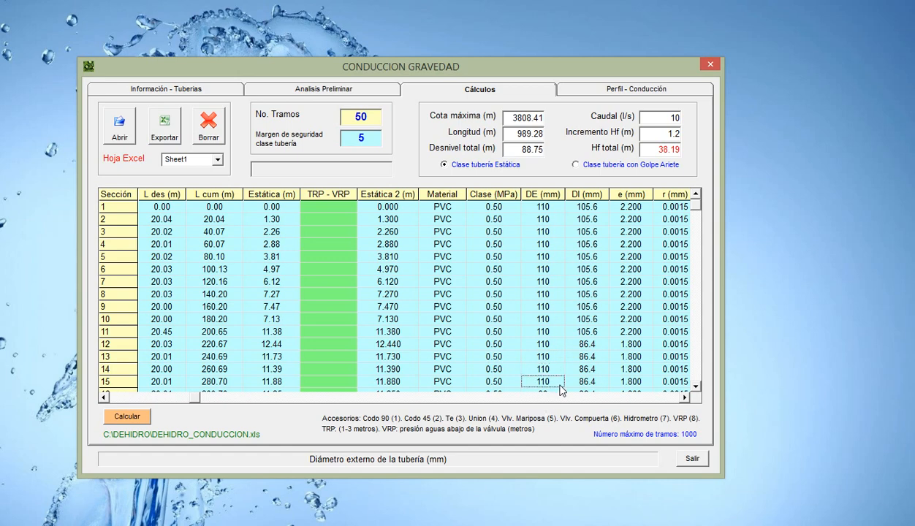
pyautogui.click(127, 416)
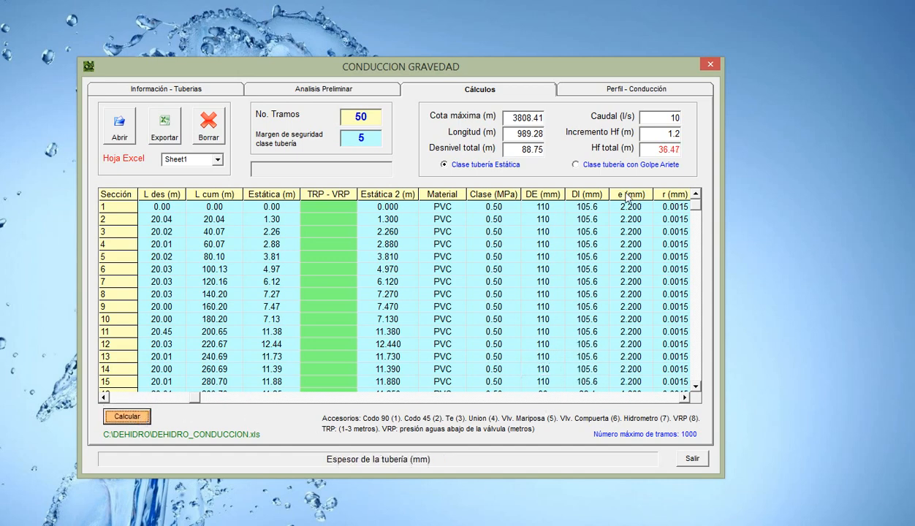
pyautogui.click(609, 92)
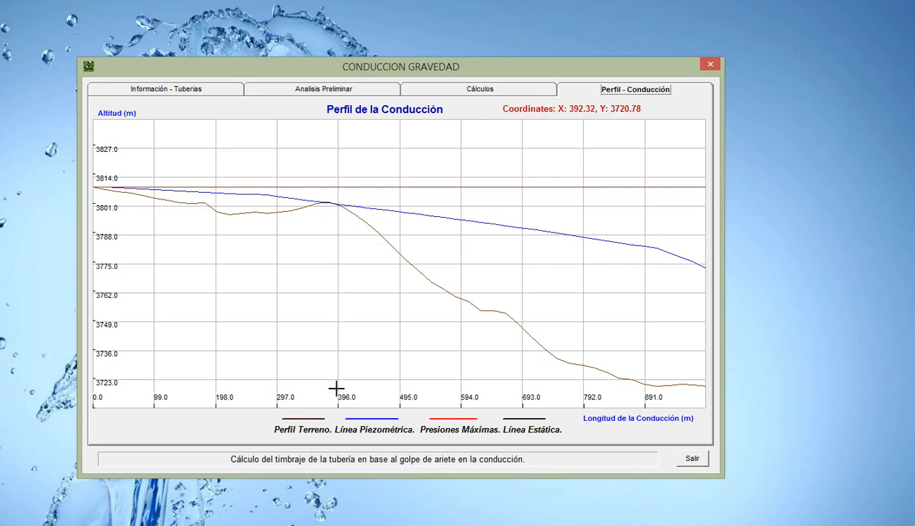
# - Set the external diameter of sections 16 to 20 to 110 mm and display the recalculated conduction profile
pyautogui.click(455, 94)
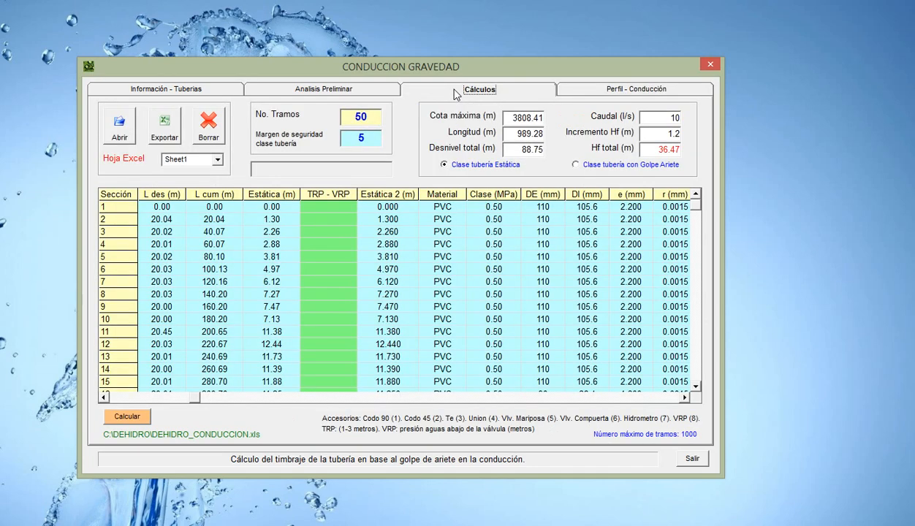
pyautogui.click(697, 388)
pyautogui.click(697, 388)
pyautogui.click(697, 388)
pyautogui.click(698, 388)
pyautogui.click(697, 387)
pyautogui.click(698, 388)
pyautogui.click(553, 320)
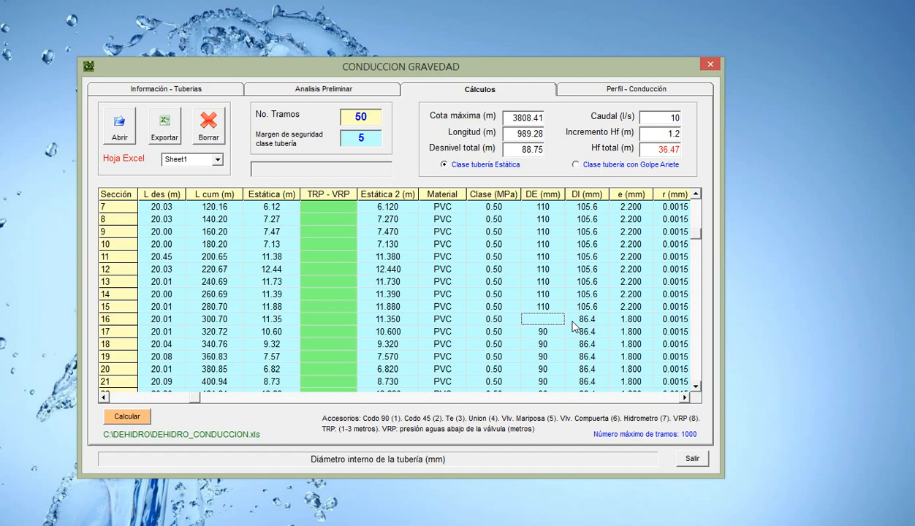
pyautogui.press('Down')
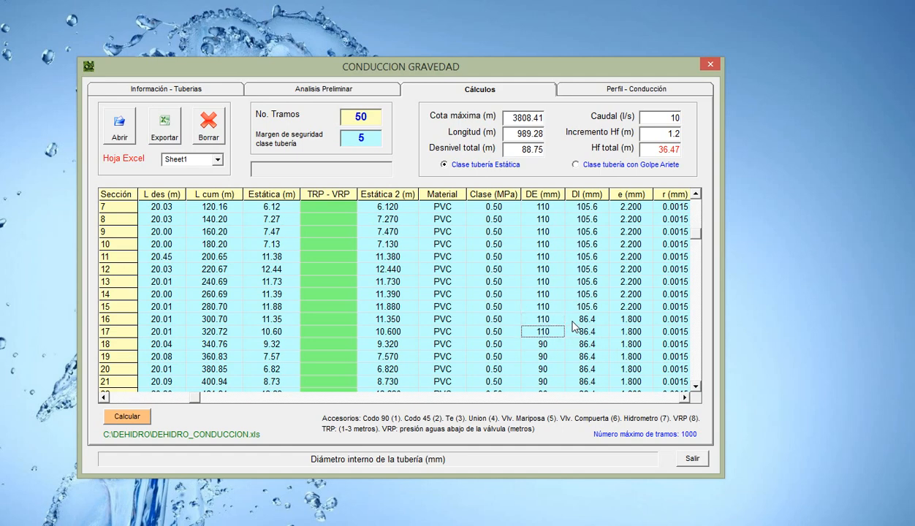
pyautogui.press('Down')
pyautogui.press('Down')
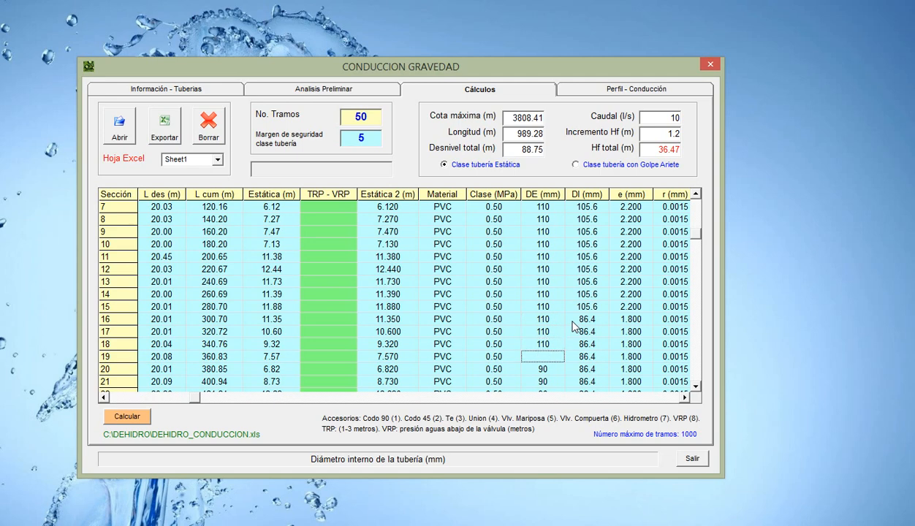
pyautogui.press('Down')
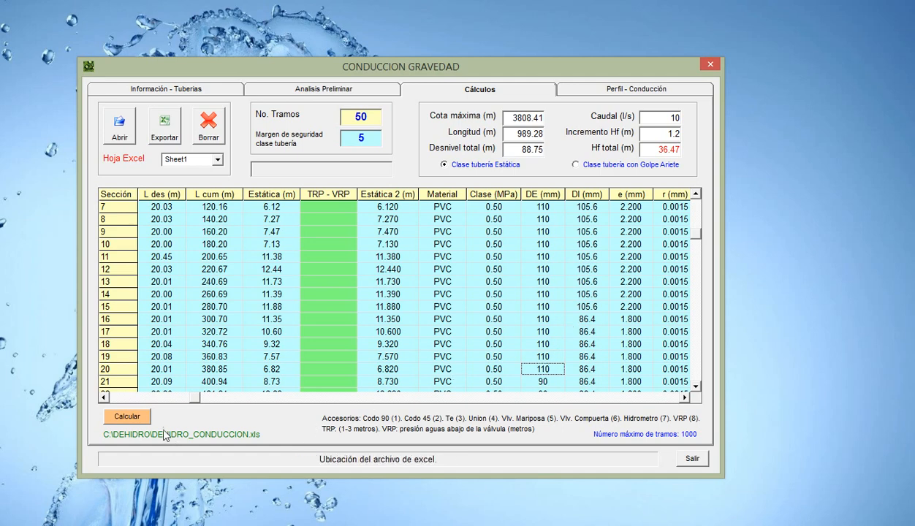
pyautogui.click(140, 417)
pyautogui.click(567, 88)
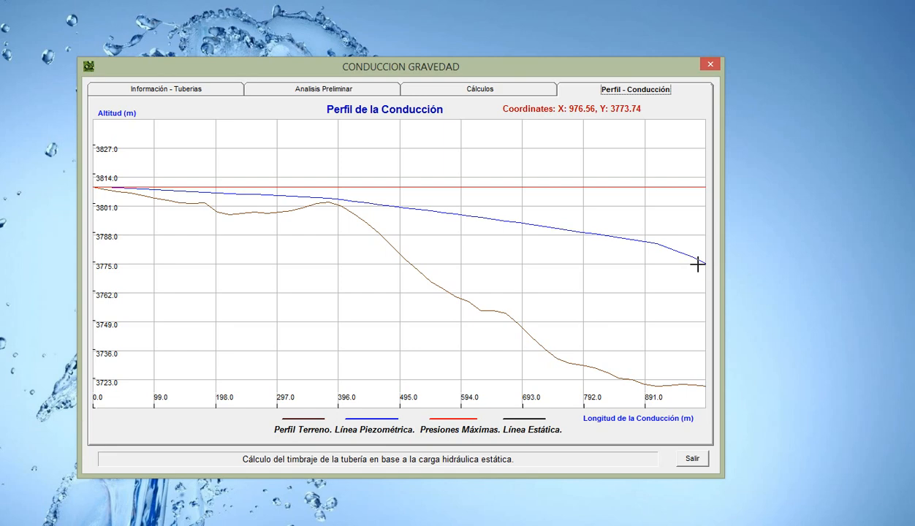
# - Examine the velocities, head losses and hydraulic loads in the recalculated table through the final sections
pyautogui.click(451, 93)
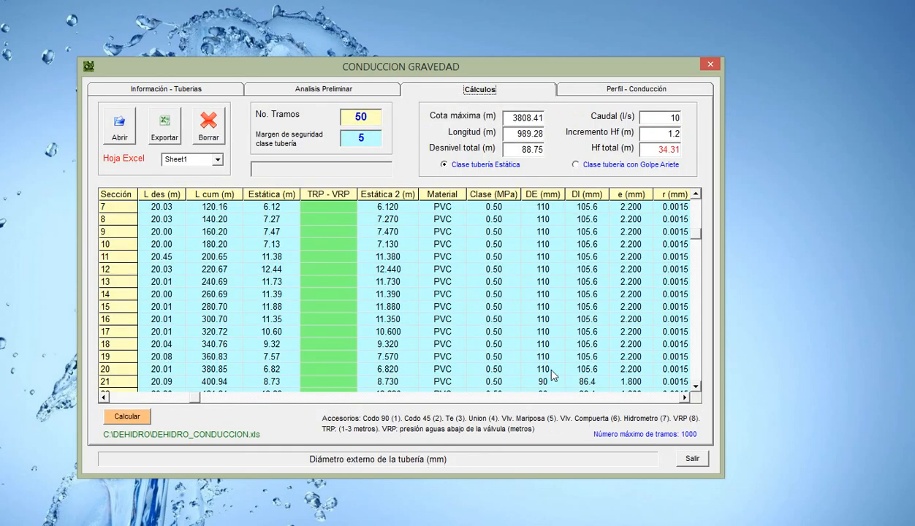
pyautogui.click(685, 397)
pyautogui.click(685, 397)
pyautogui.click(686, 397)
pyautogui.click(686, 398)
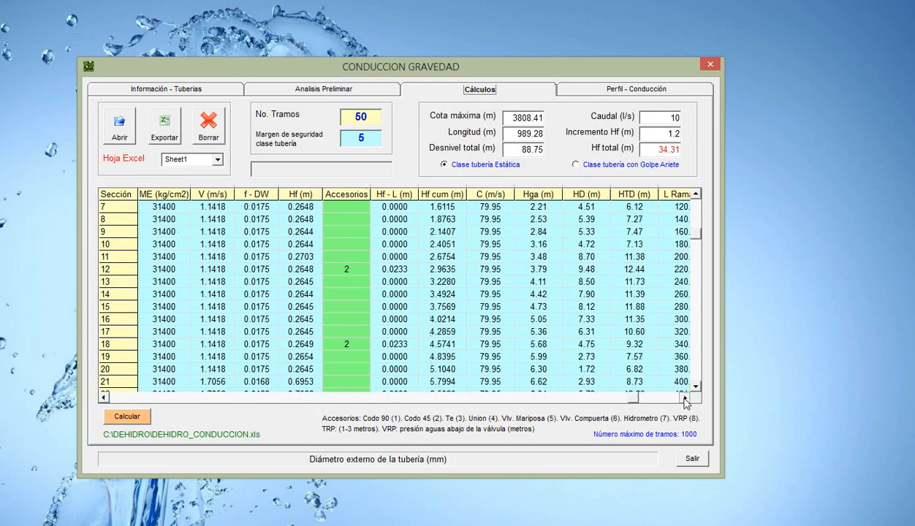
pyautogui.click(686, 397)
pyautogui.moveTo(697, 238); pyautogui.dragTo(106, 397)
pyautogui.click(531, 383)
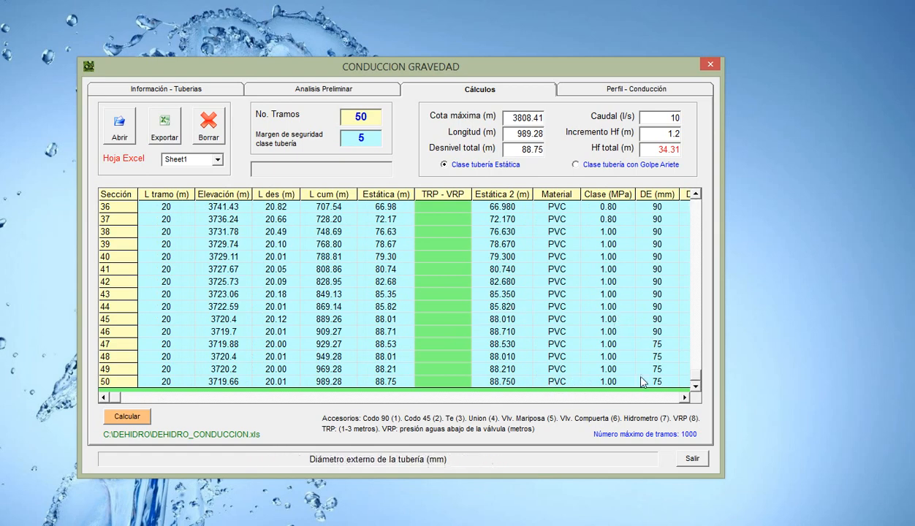
# - Set the external diameter of sections 43 to 46 to 75 mm and recalculate the conduction to check its profile
pyautogui.click(648, 319)
pyautogui.click(647, 294)
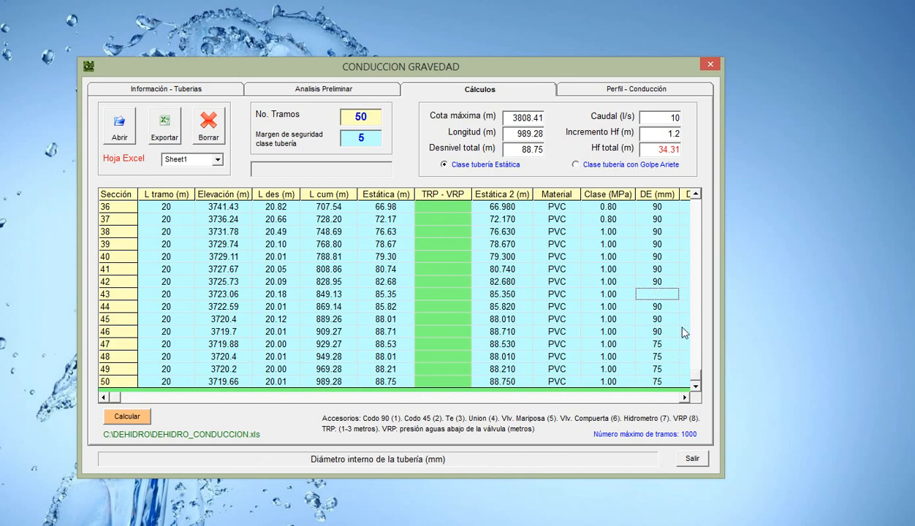
pyautogui.press('Return')
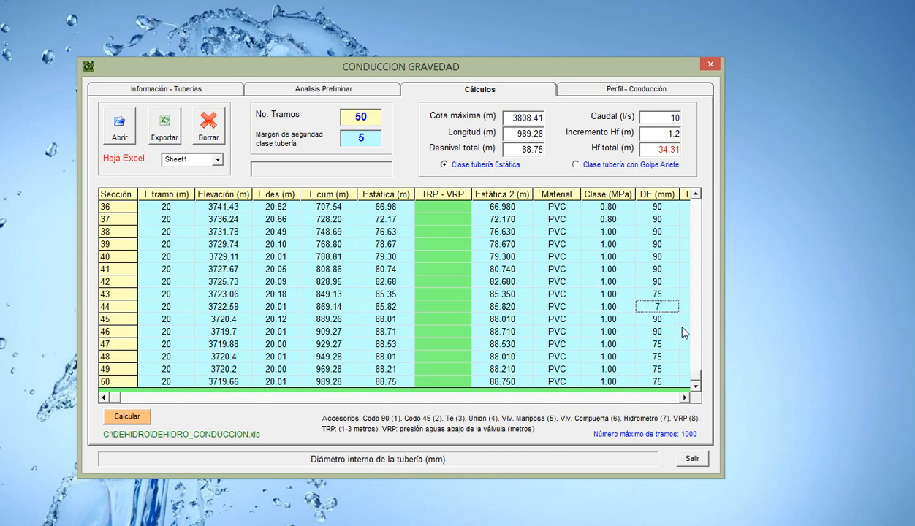
pyautogui.press('Return')
pyautogui.write('75')
pyautogui.press('Return')
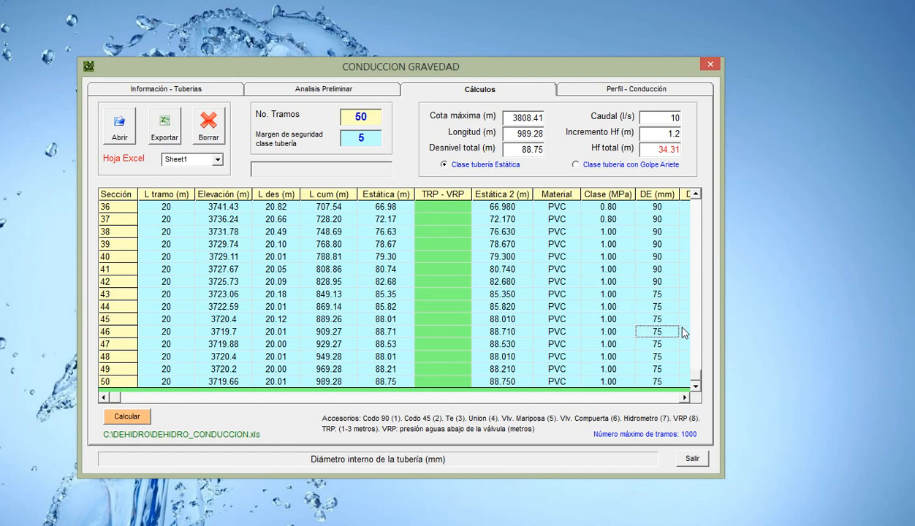
pyautogui.click(126, 416)
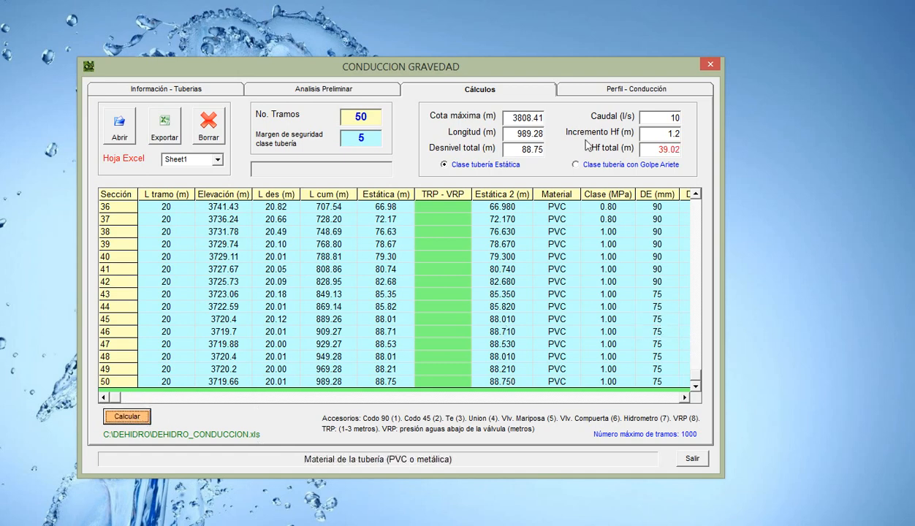
pyautogui.click(570, 92)
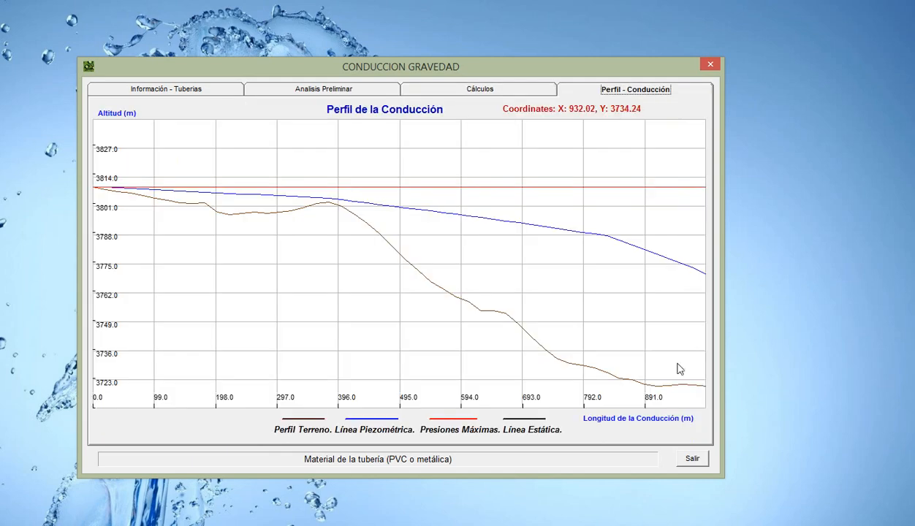
pyautogui.click(472, 93)
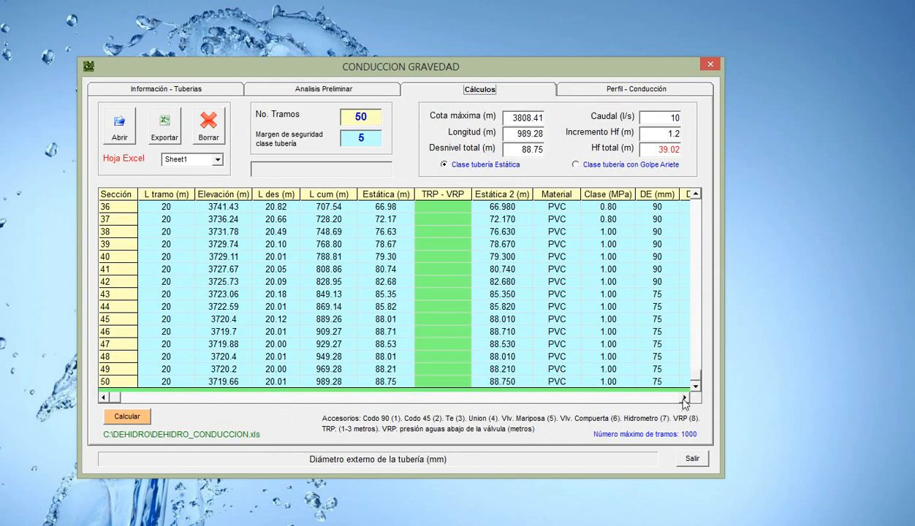
# - Check the velocities, cumulative head losses and hydraulic loads of the final sections, and view the conduction profile
pyautogui.click(683, 399)
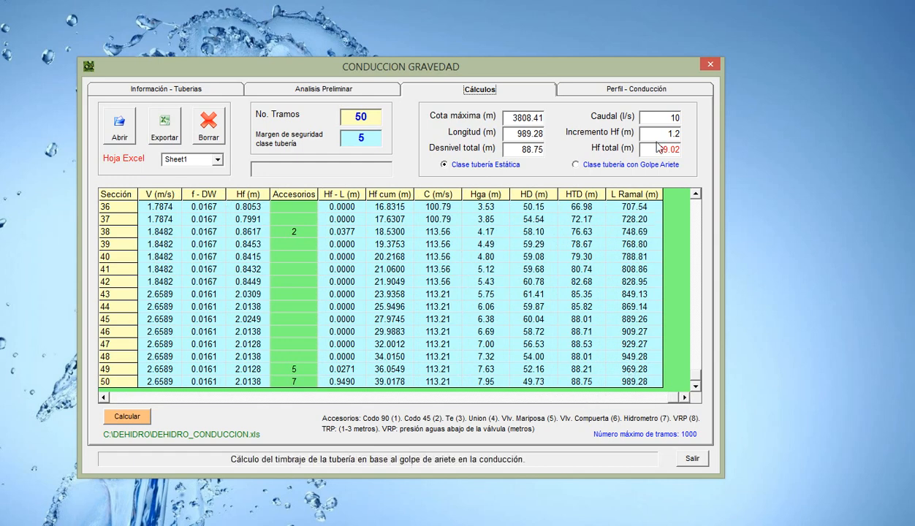
pyautogui.click(635, 91)
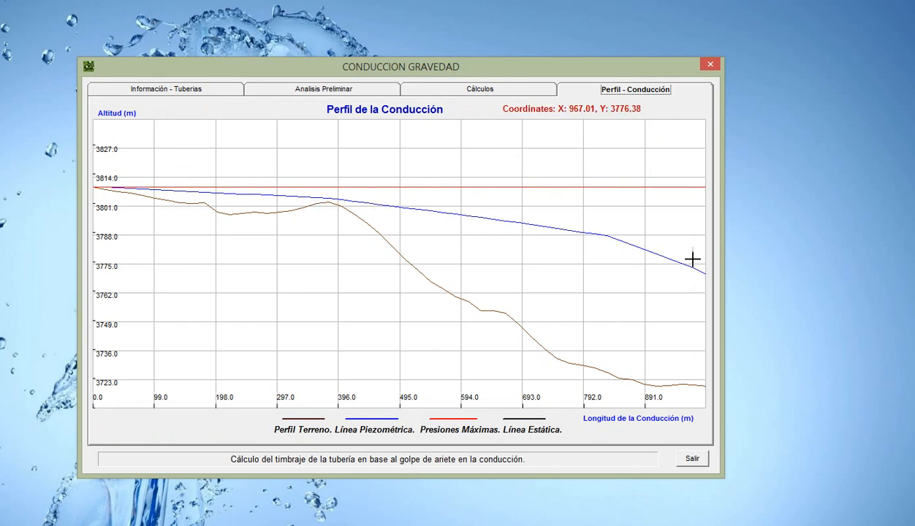
# - Base the pipe class on water hammer (Golpe Ariete), recalculate the conduction and display its profile
pyautogui.click(473, 90)
pyautogui.click(575, 165)
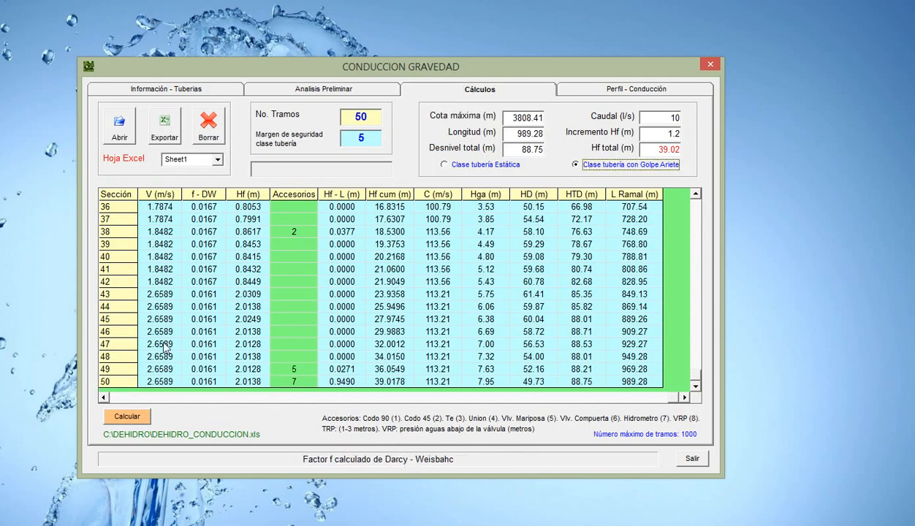
pyautogui.click(128, 417)
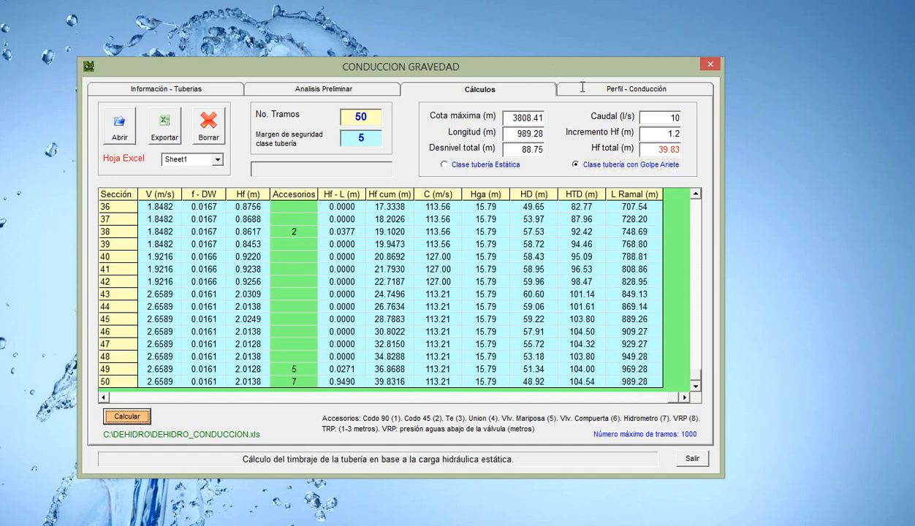
pyautogui.click(582, 87)
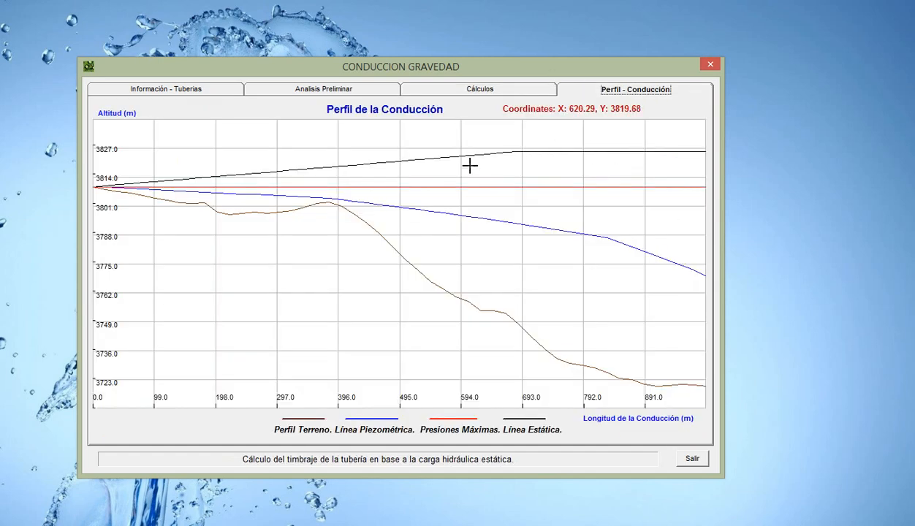
# - Review the water-hammer results, the pipe diameter matrix and the other design pages, returning to the first sections of the calculation table
pyautogui.click(480, 91)
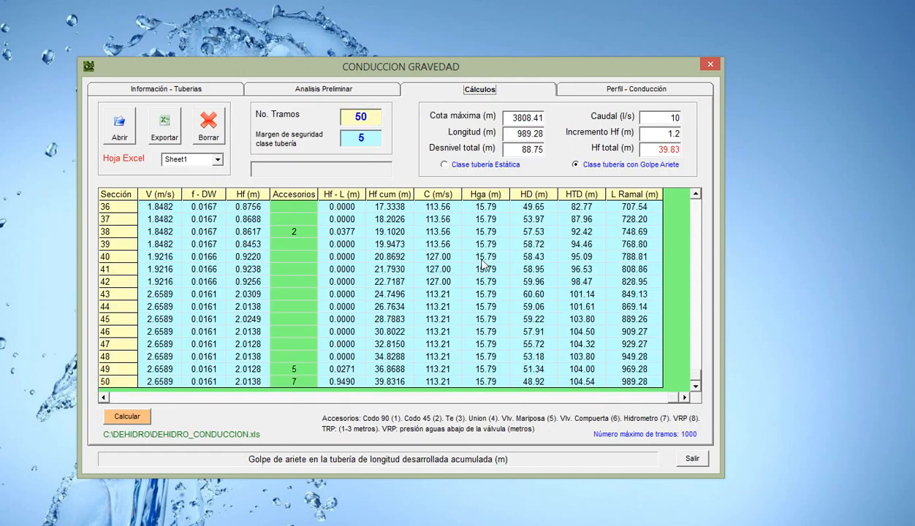
pyautogui.click(206, 91)
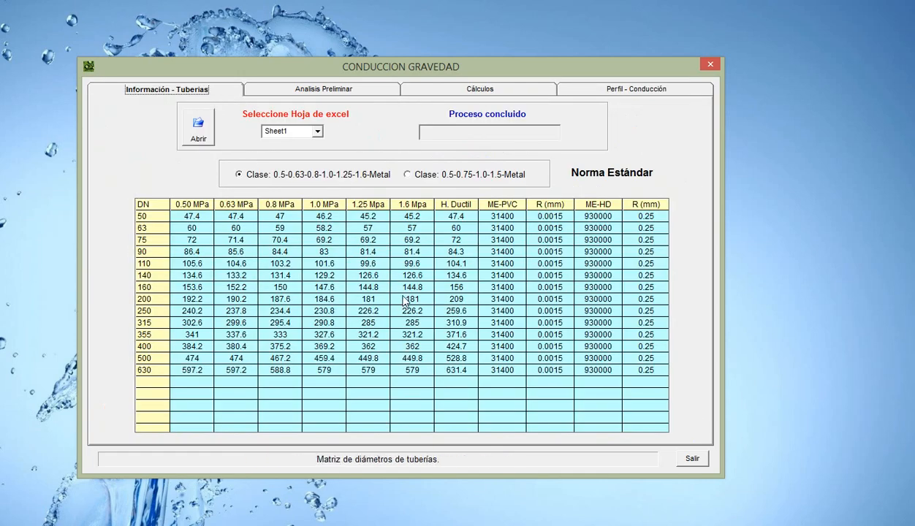
pyautogui.click(364, 89)
pyautogui.click(432, 89)
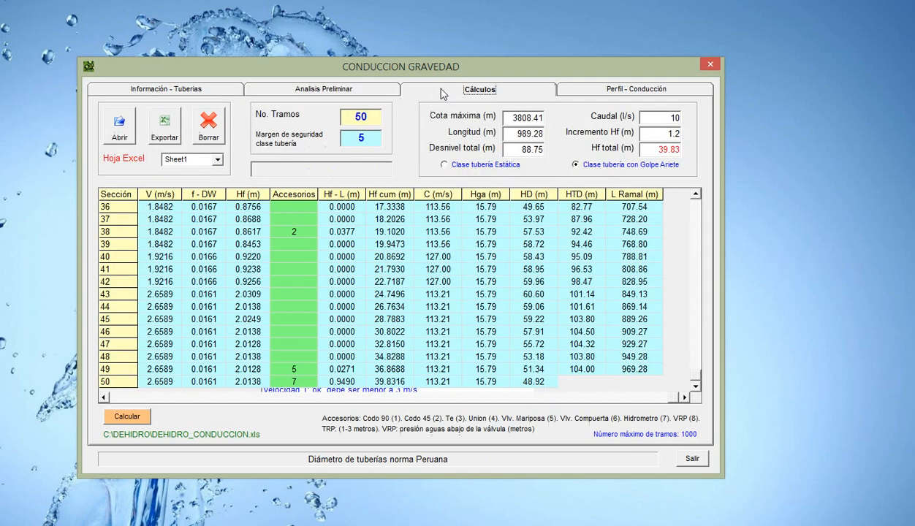
pyautogui.click(594, 96)
pyautogui.click(516, 95)
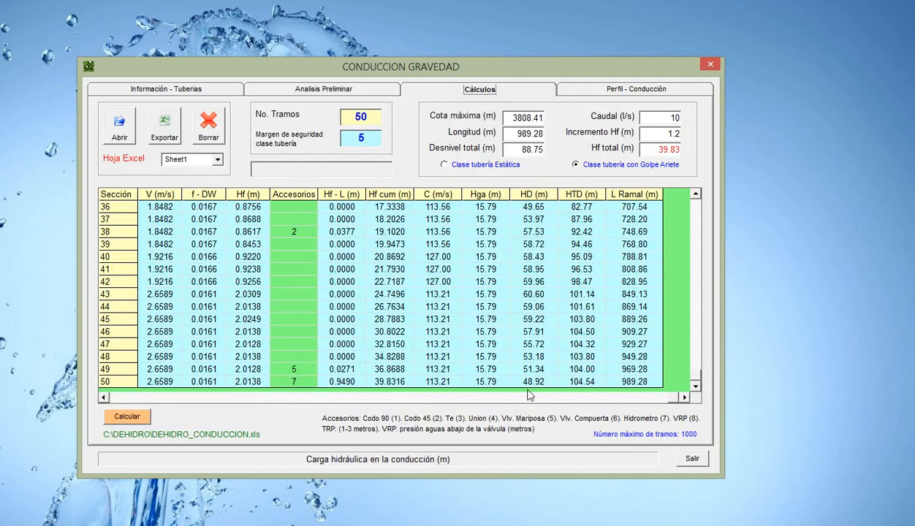
pyautogui.moveTo(691, 376); pyautogui.dragTo(680, 257)
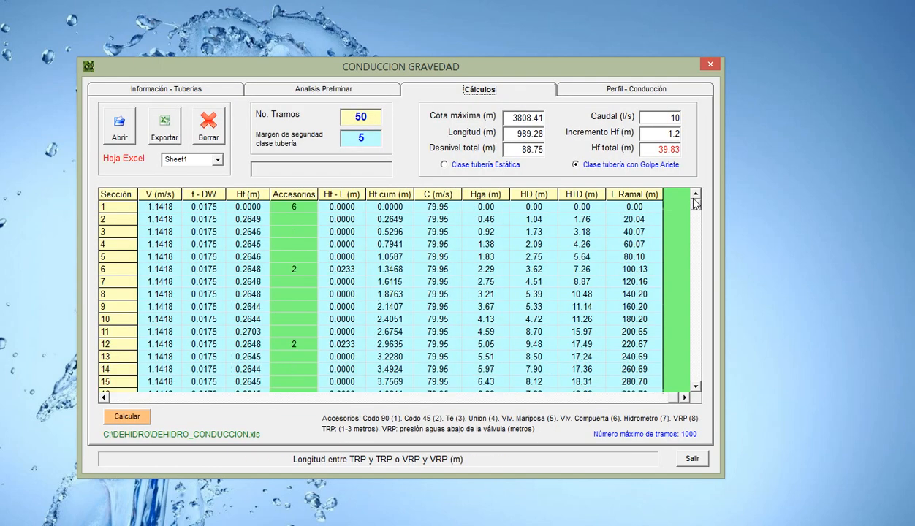